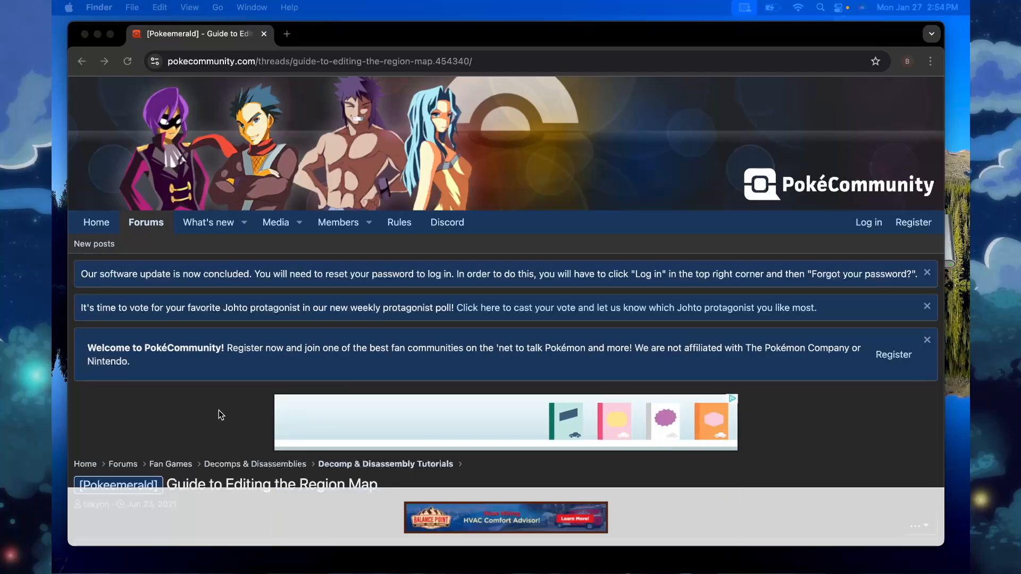
# Step: Read through the Pokeemerald region map guide, covering prerequisites, map, tileset, palette, tilemaps and insertion into the game
pyautogui.scroll(-5, 219, 415)
pyautogui.scroll(-15, 220, 412)
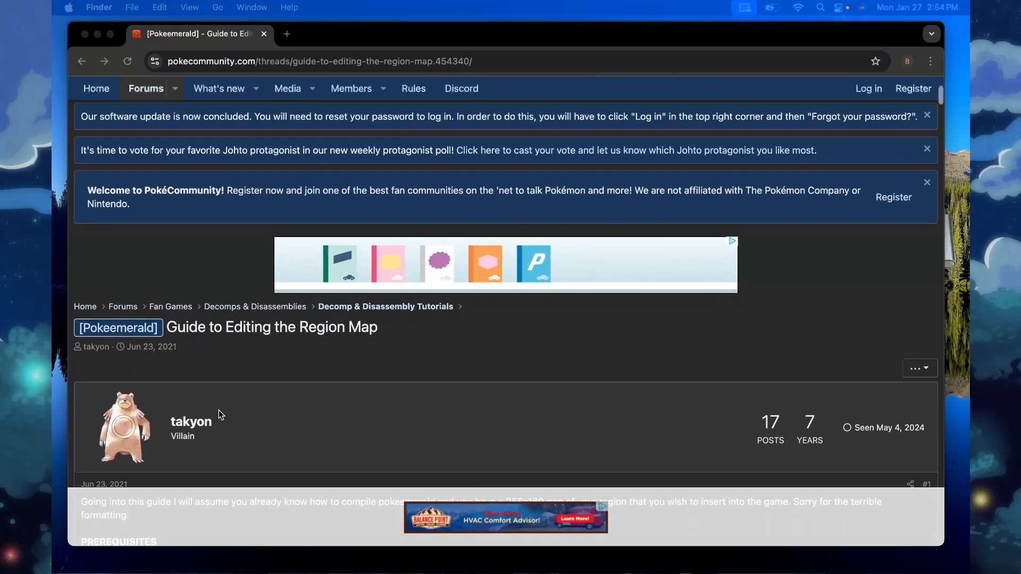
pyautogui.scroll(-2, 220, 414)
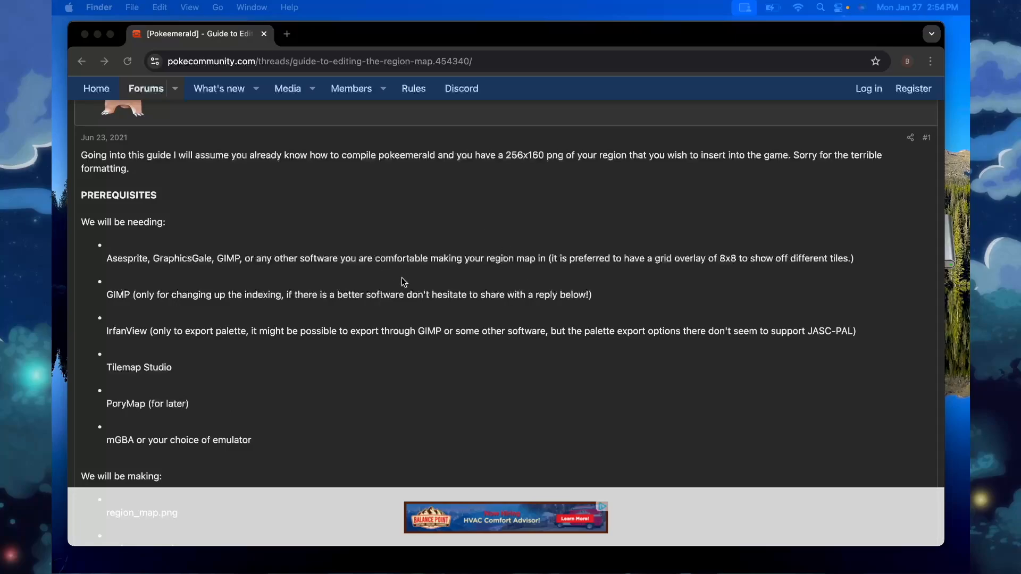
pyautogui.scroll(-6, 404, 282)
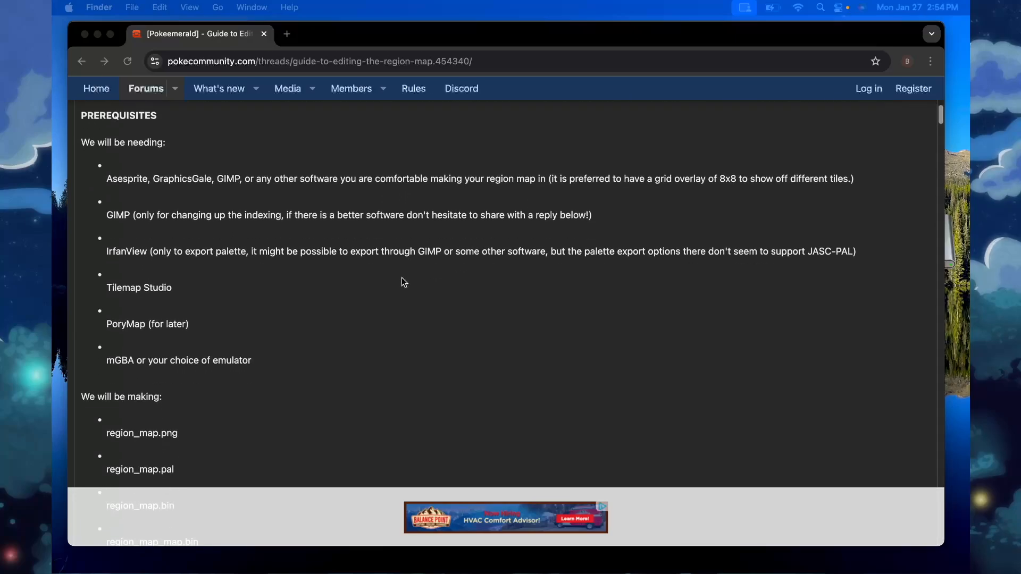
pyautogui.scroll(-9, 404, 282)
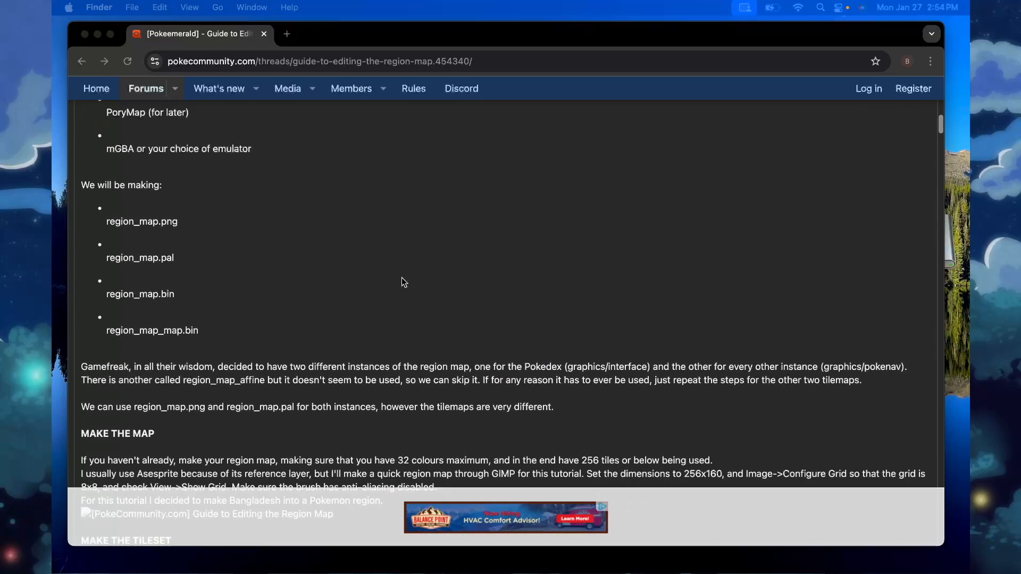
pyautogui.scroll(-5, 402, 282)
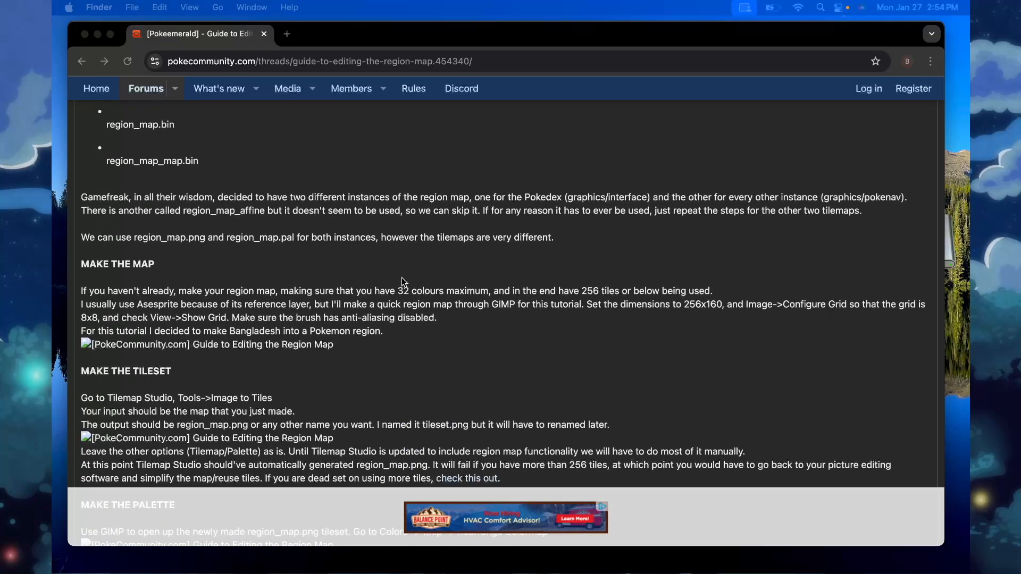
pyautogui.scroll(-7, 403, 282)
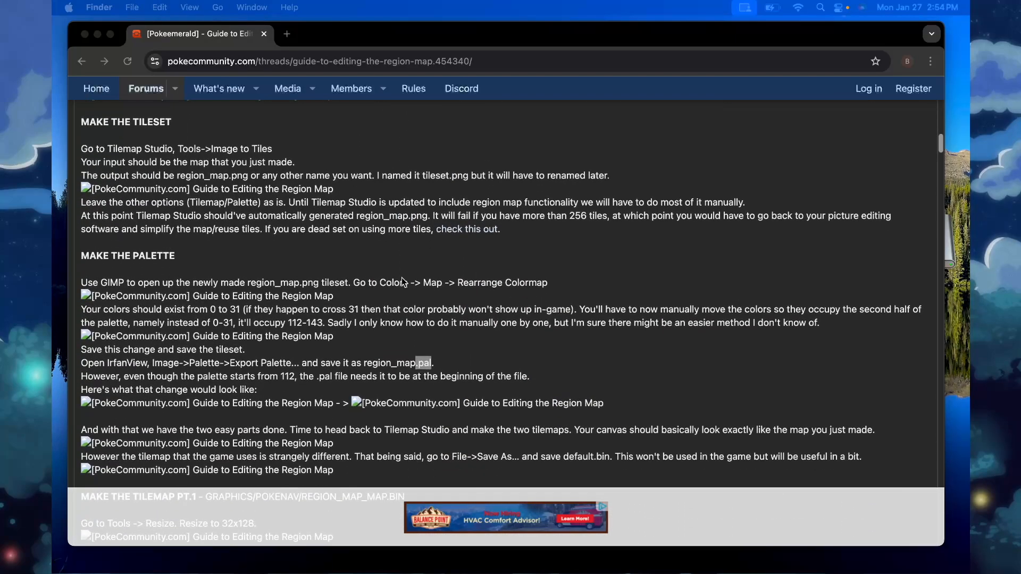
pyautogui.scroll(-10, 416, 317)
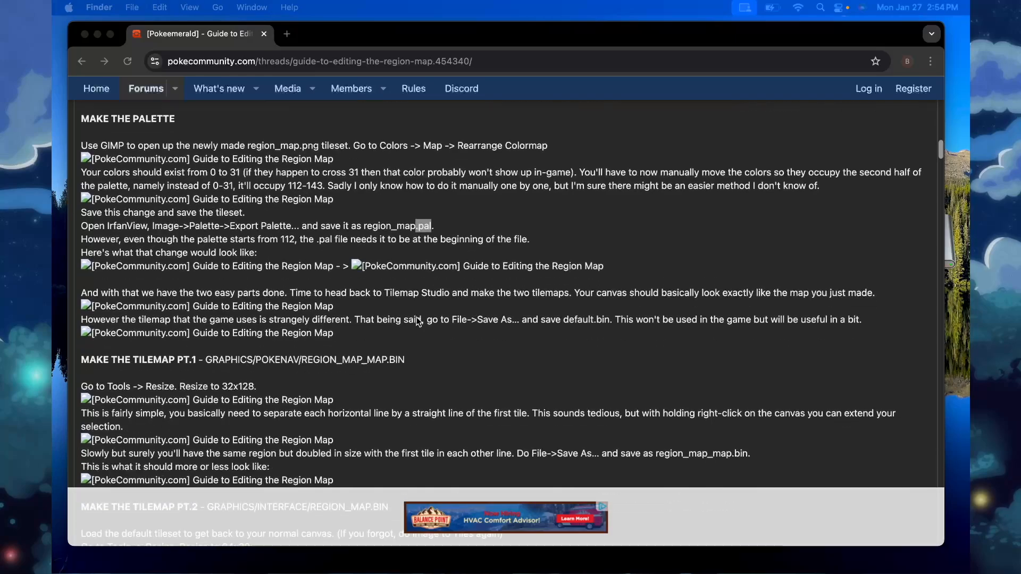
pyautogui.scroll(-20, 417, 317)
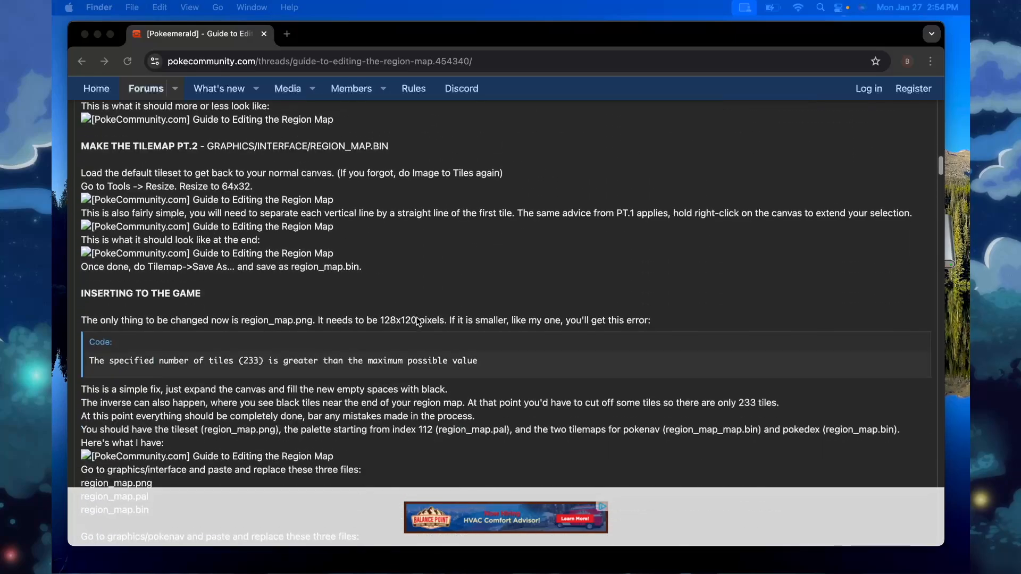
# Step: Examine the reply describing the simpler Tilemap Studio 4.0 workflow, including palette index, tilemap resizing and reformatting
pyautogui.scroll(-20, 417, 317)
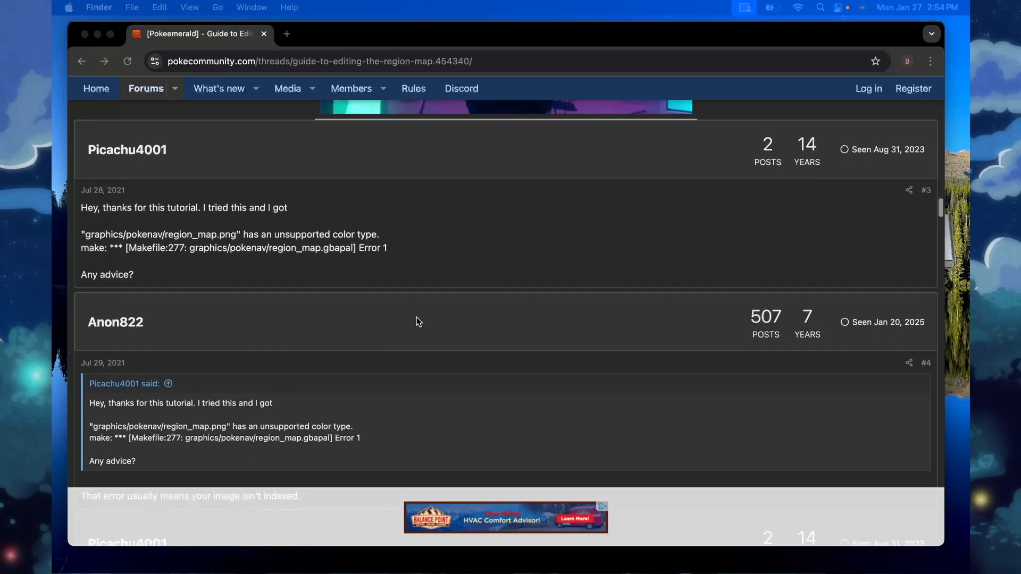
pyautogui.scroll(-15, 416, 321)
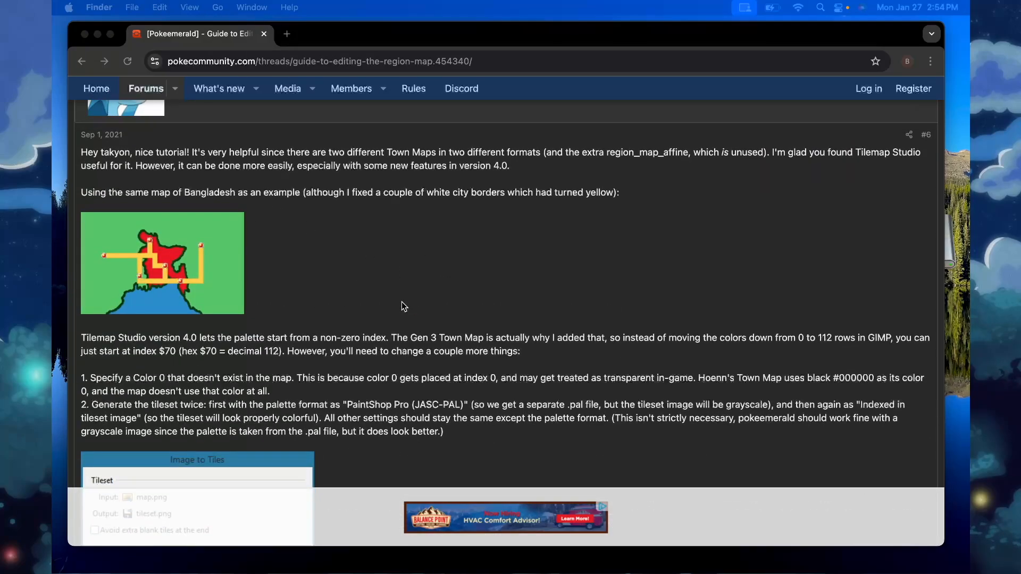
pyautogui.scroll(-3, 403, 307)
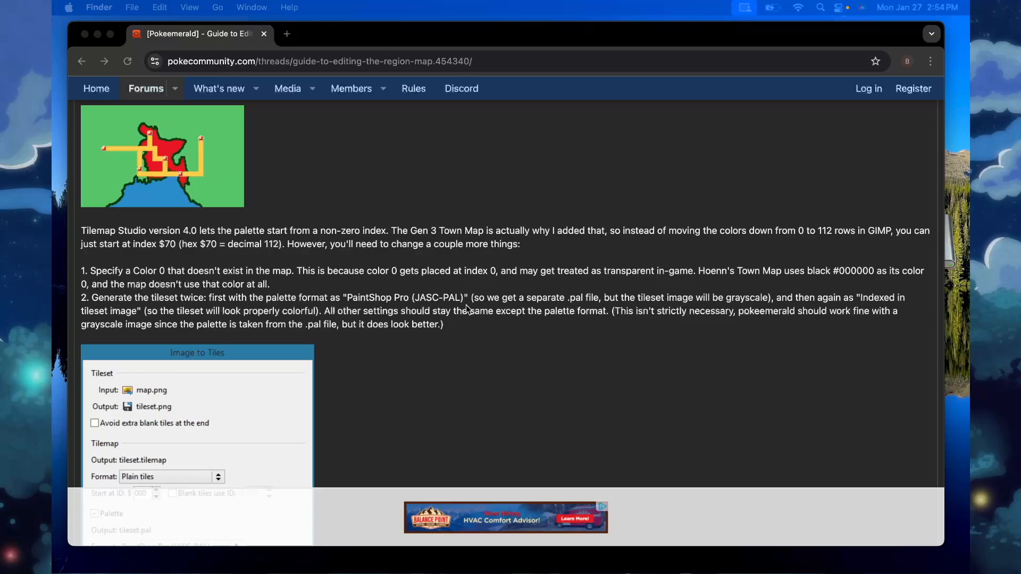
pyautogui.scroll(-2, 467, 308)
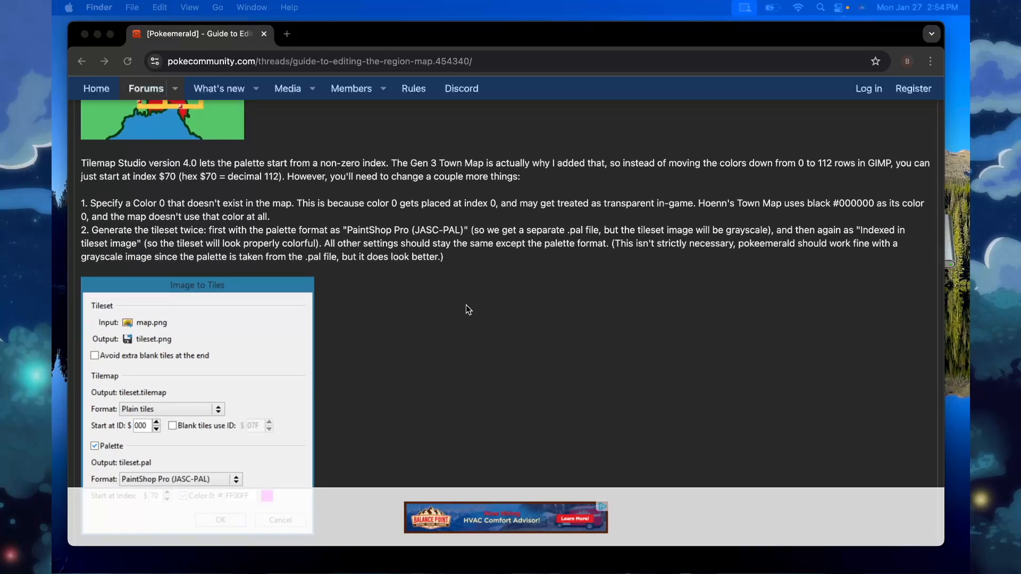
pyautogui.scroll(-12, 467, 309)
pyautogui.scroll(-15, 465, 305)
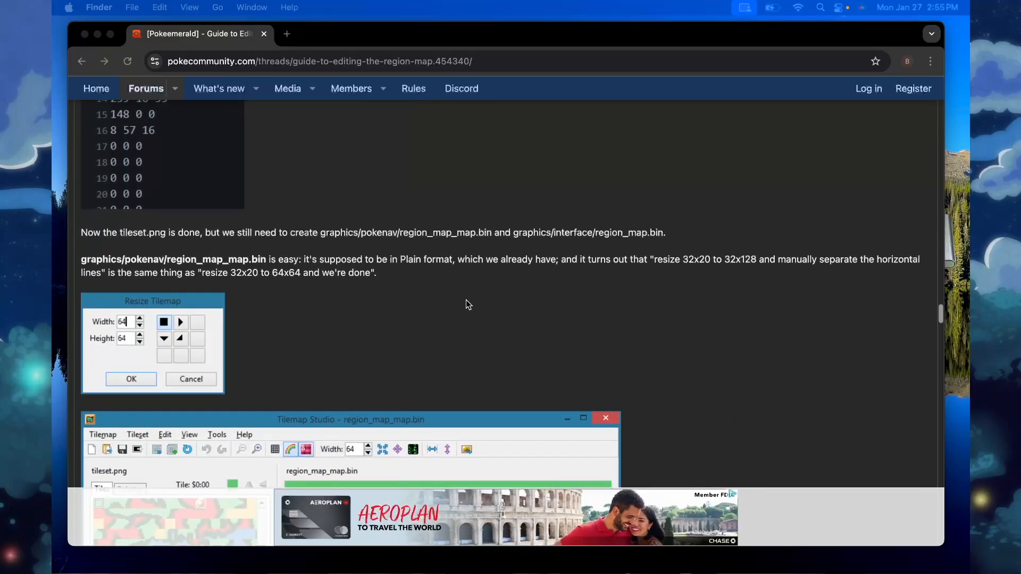
pyautogui.scroll(-10, 432, 364)
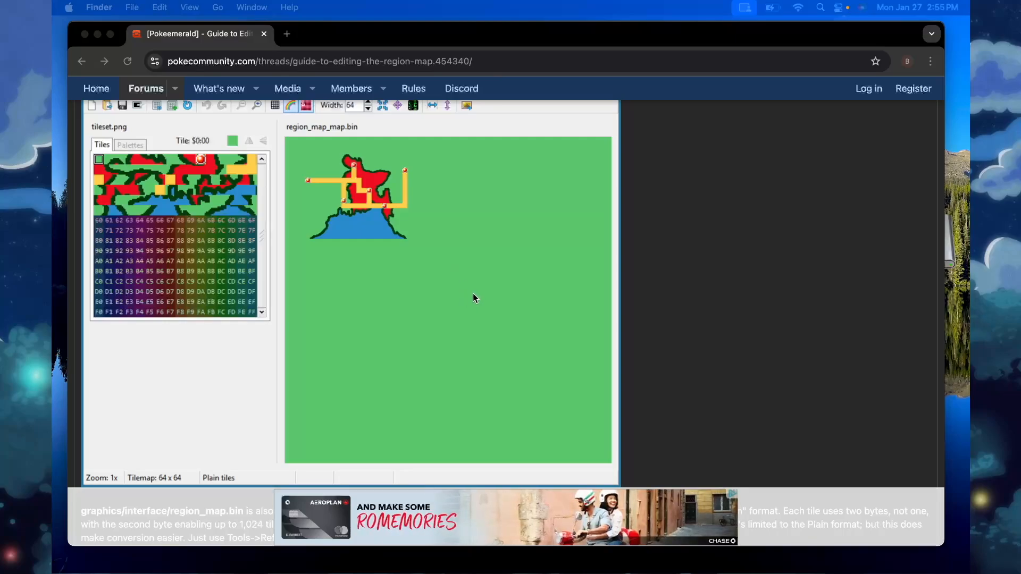
pyautogui.scroll(-7, 462, 319)
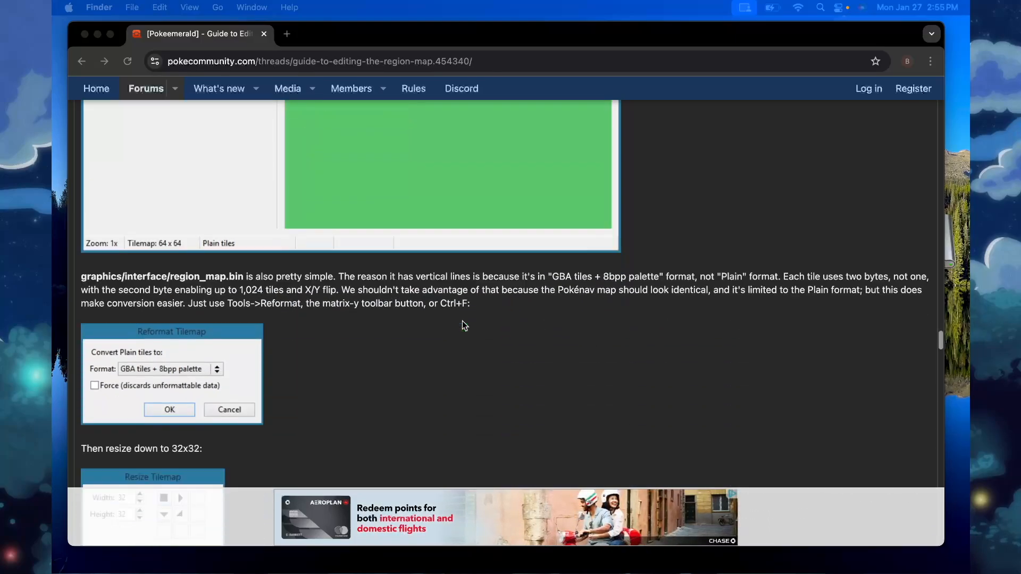
pyautogui.scroll(-4, 464, 324)
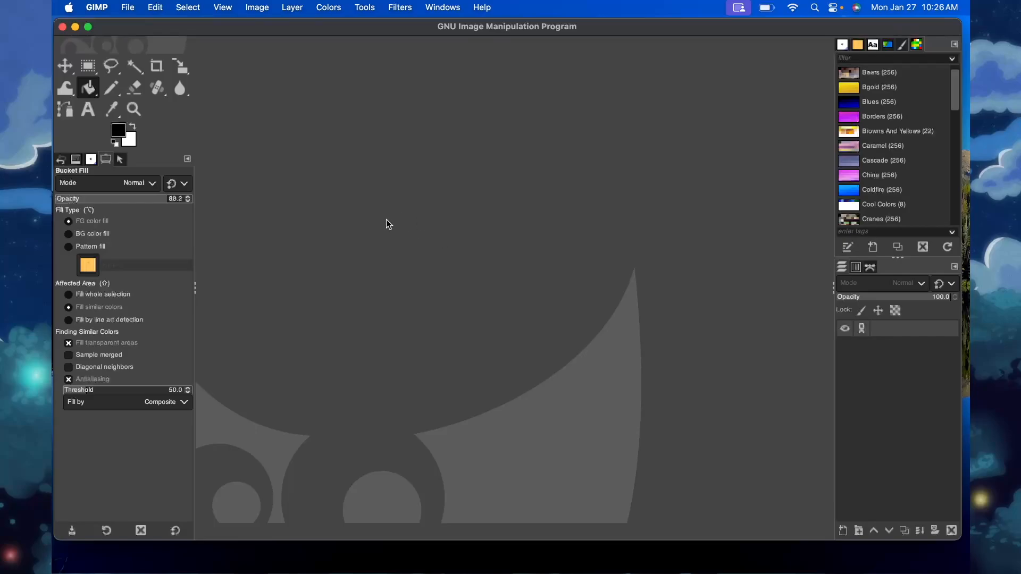
# Step: Switch to GIMP and create a new image 256 pixels wide and 160 pixels high
pyautogui.click(128, 7)
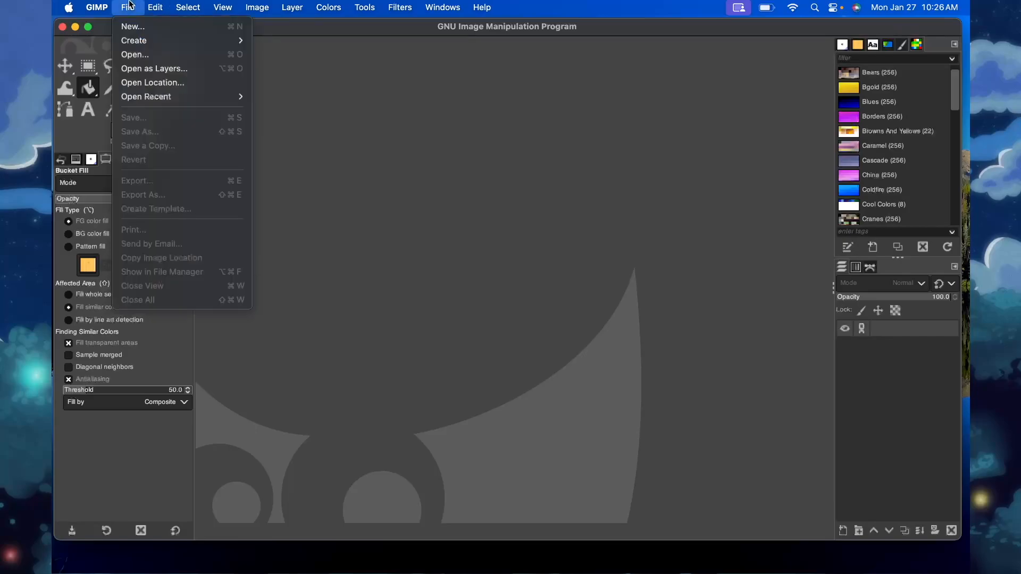
pyautogui.click(148, 26)
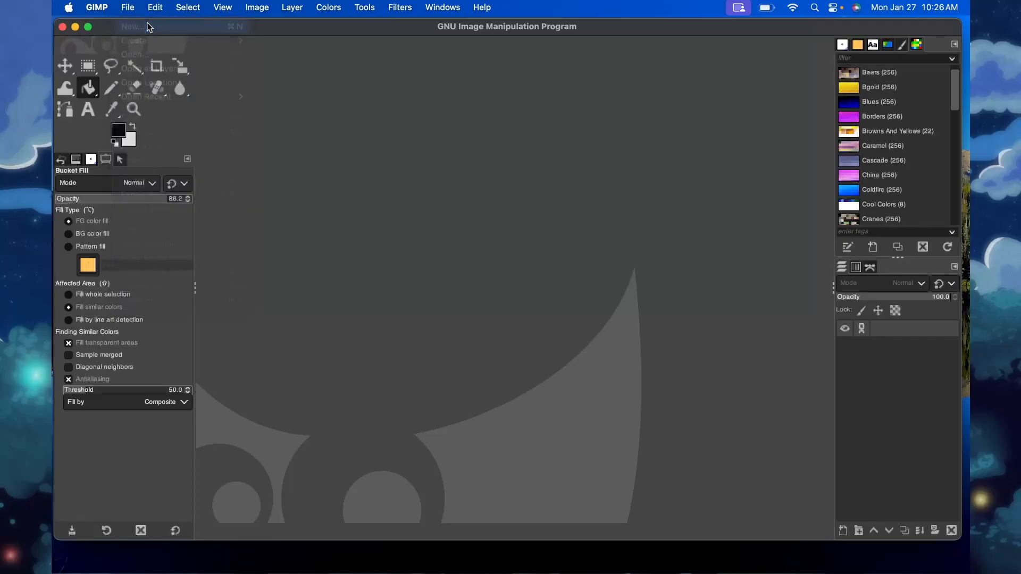
pyautogui.doubleClick(118, 82)
pyautogui.write('256')
pyautogui.press('Tab')
pyautogui.write('1')
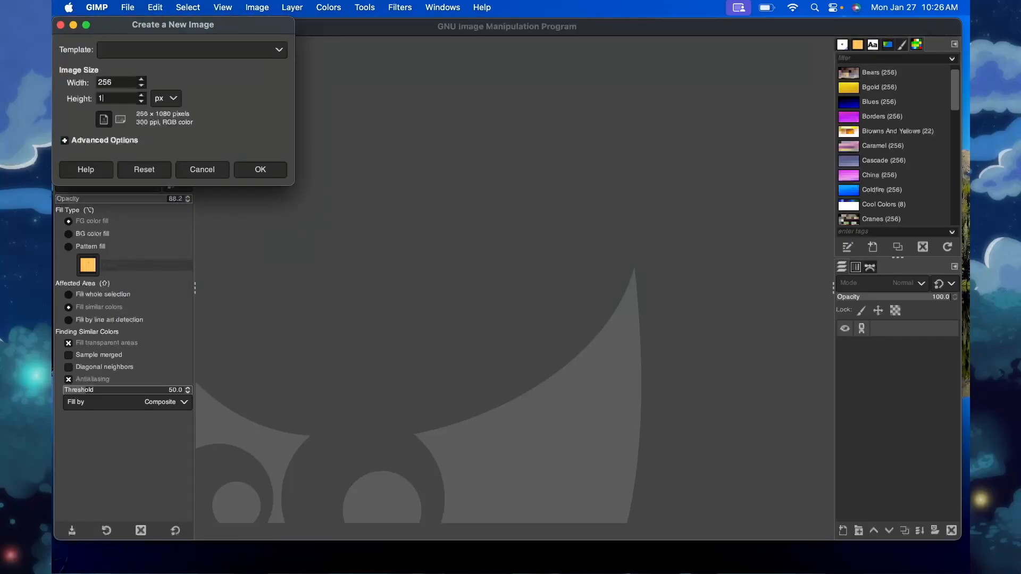
pyautogui.click(264, 170)
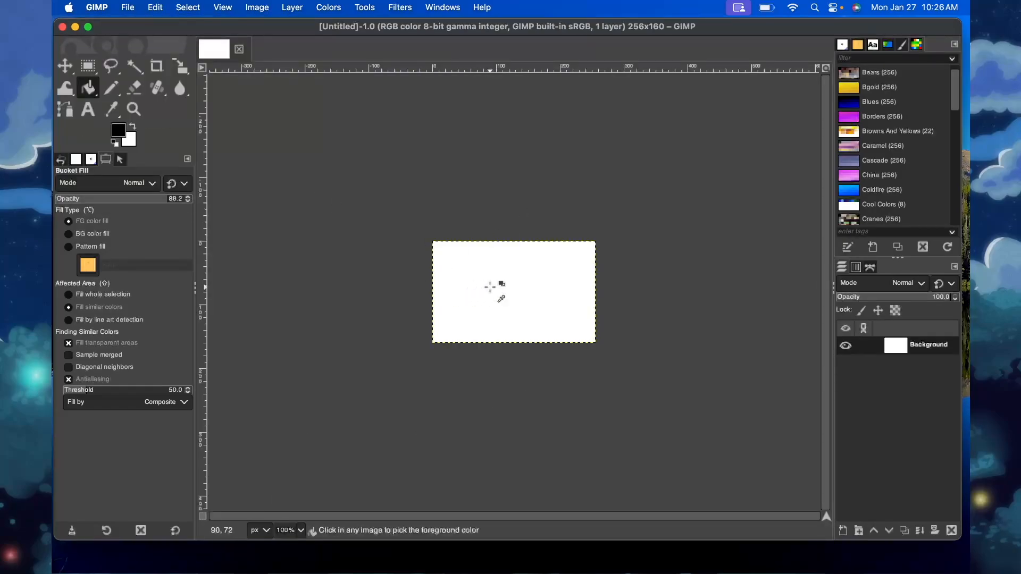
# Step: Add a new 256 x 160 transparent layer with the default name and delete the white Background layer
pyautogui.scroll(2, 489, 287)
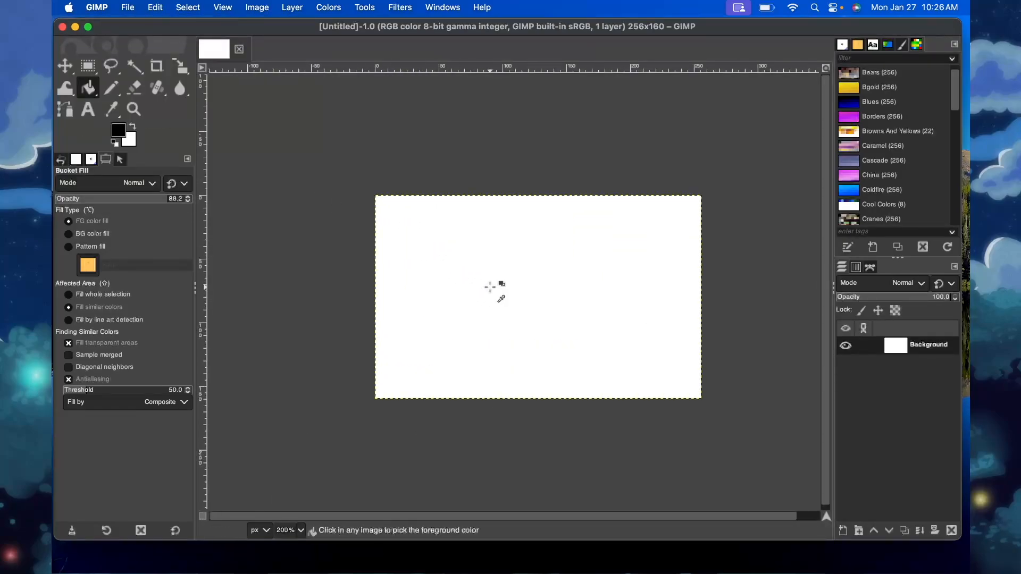
pyautogui.scroll(1, 489, 288)
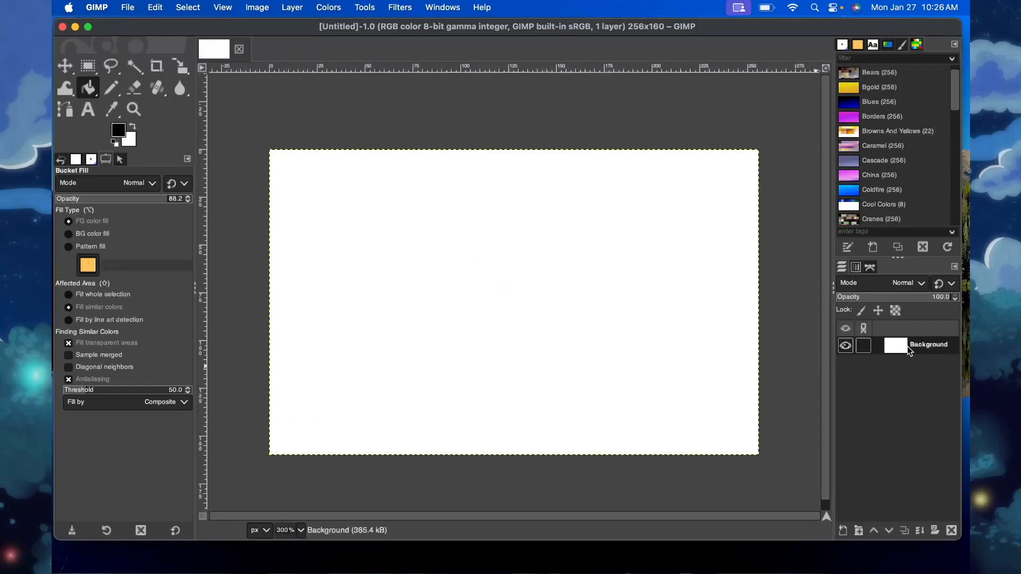
pyautogui.rightClick(911, 367)
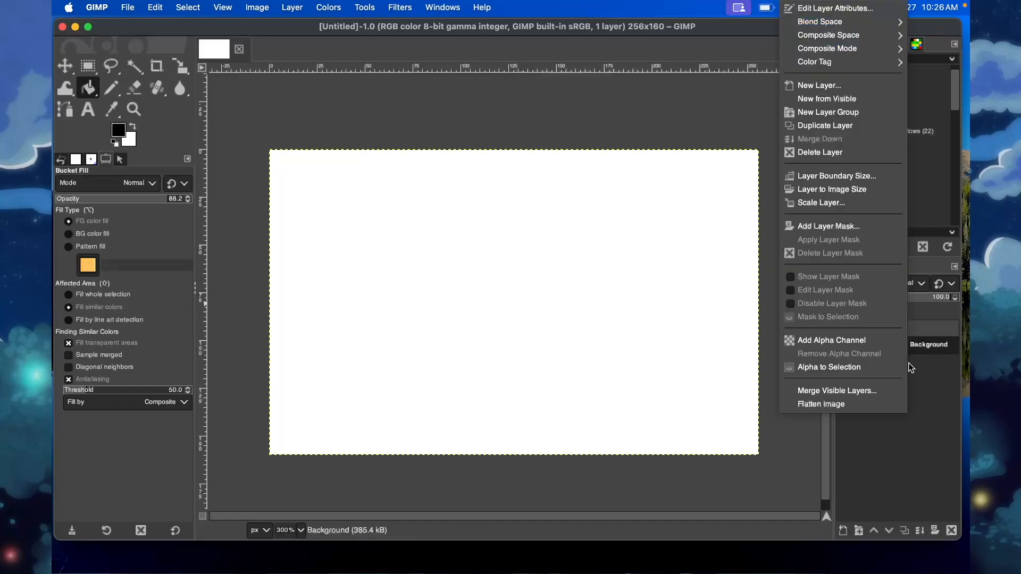
pyautogui.click(833, 85)
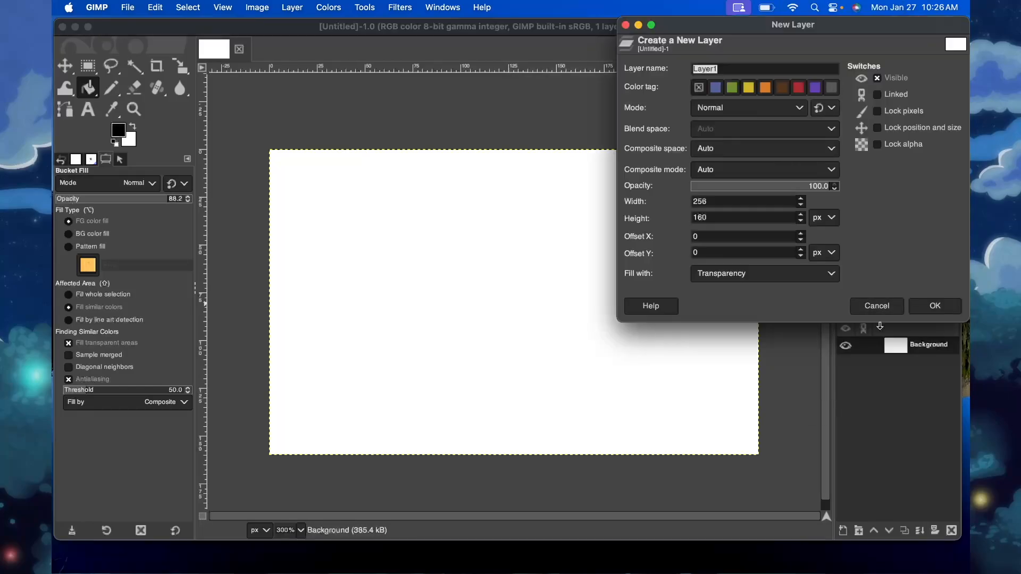
pyautogui.click(934, 307)
pyautogui.rightClick(913, 355)
pyautogui.click(841, 152)
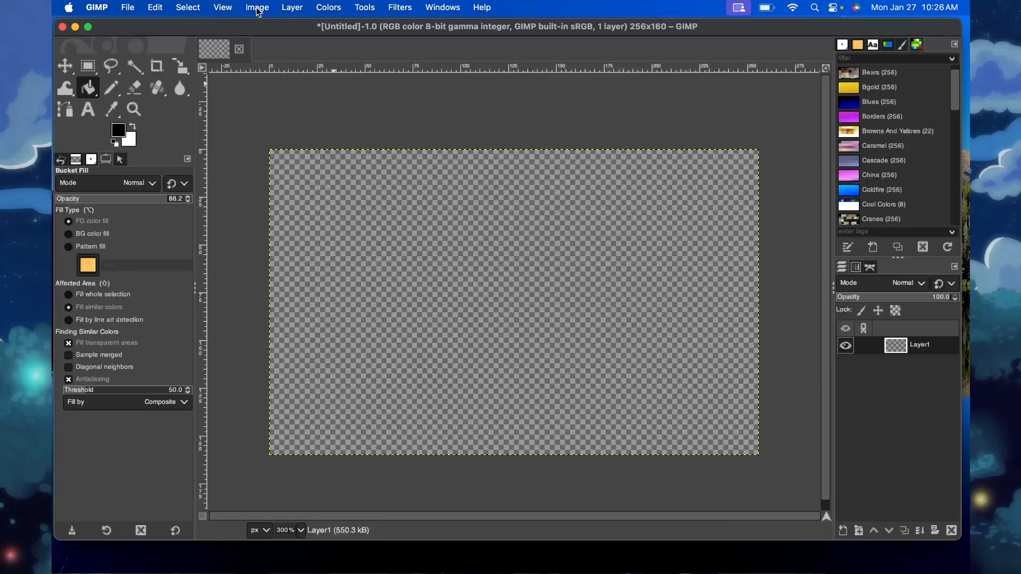
# Step: Configure the image grid with solid lines and 8-pixel horizontal and vertical spacing
pyautogui.click(258, 7)
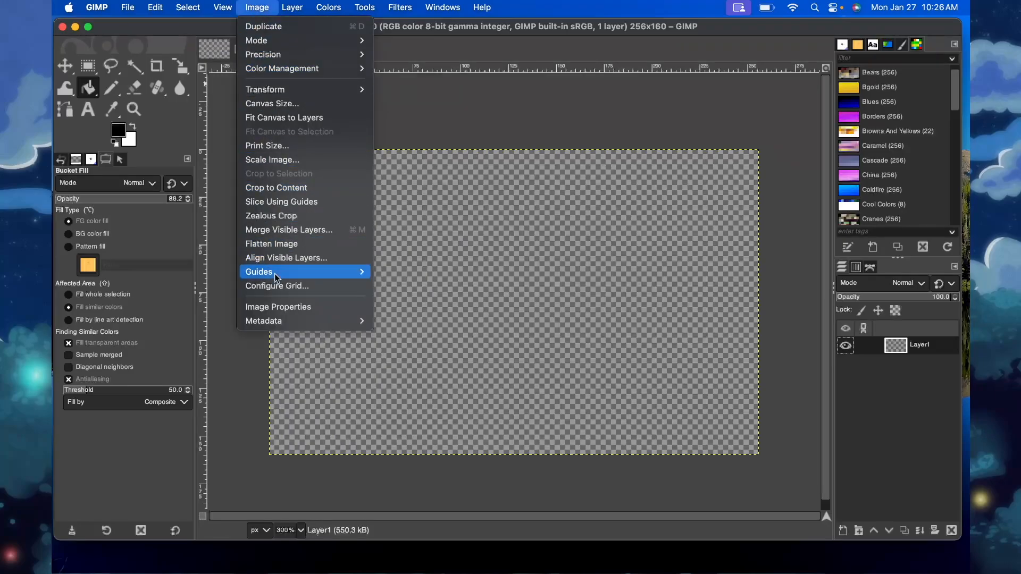
pyautogui.click(282, 287)
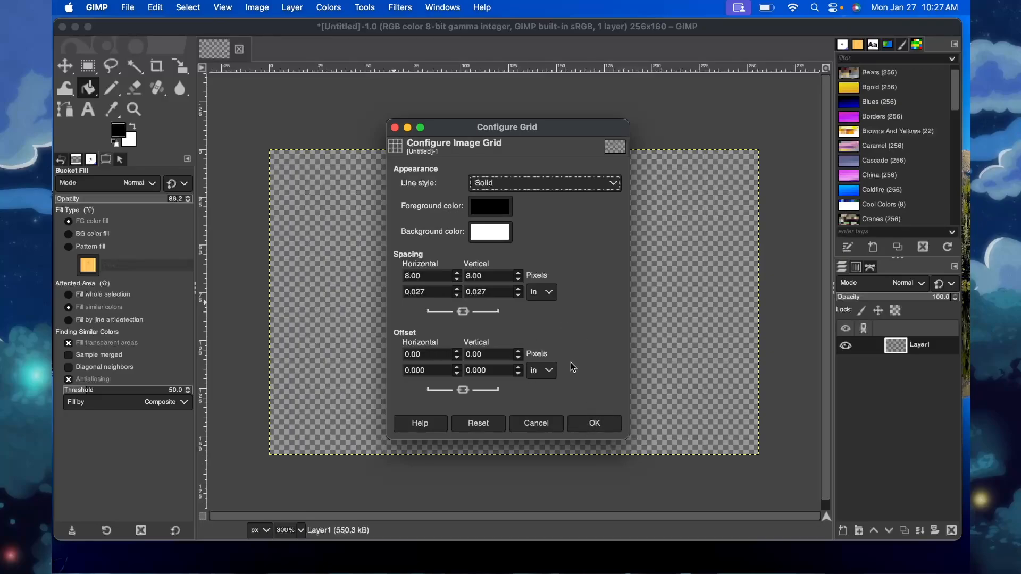
pyautogui.click(594, 425)
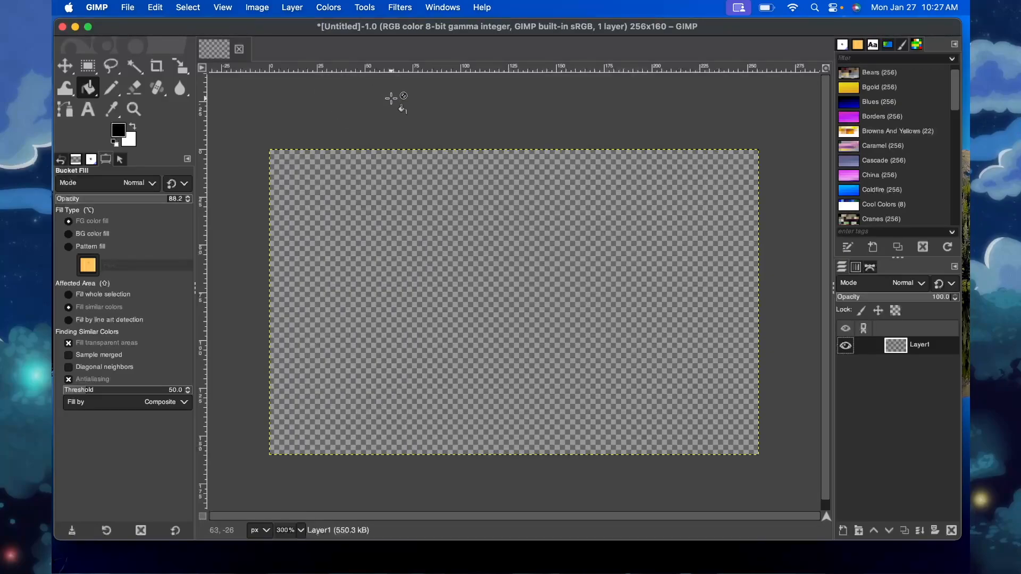
# Step: Show the grid over the canvas and turn on snapping to the grid
pyautogui.click(231, 8)
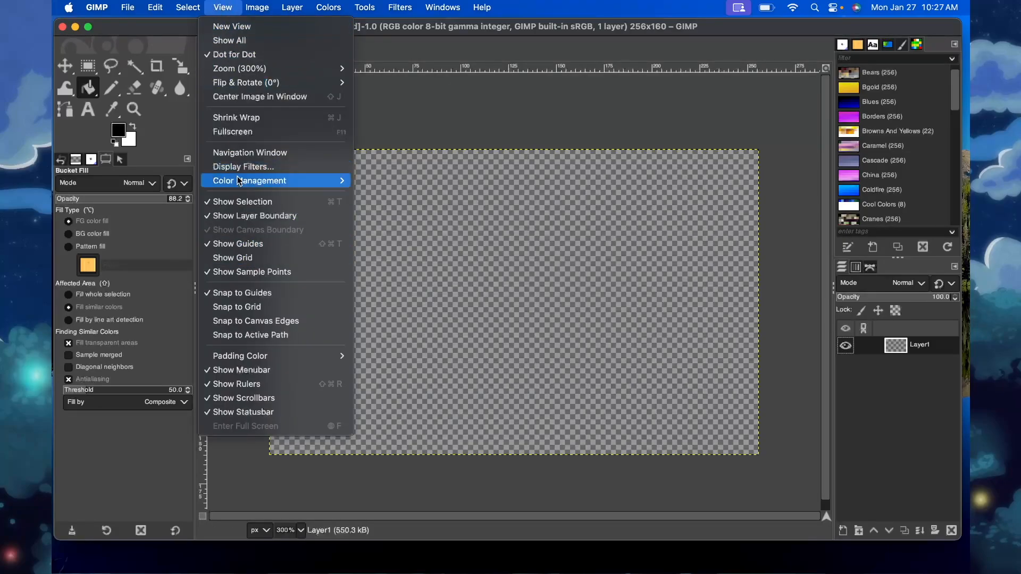
pyautogui.click(252, 261)
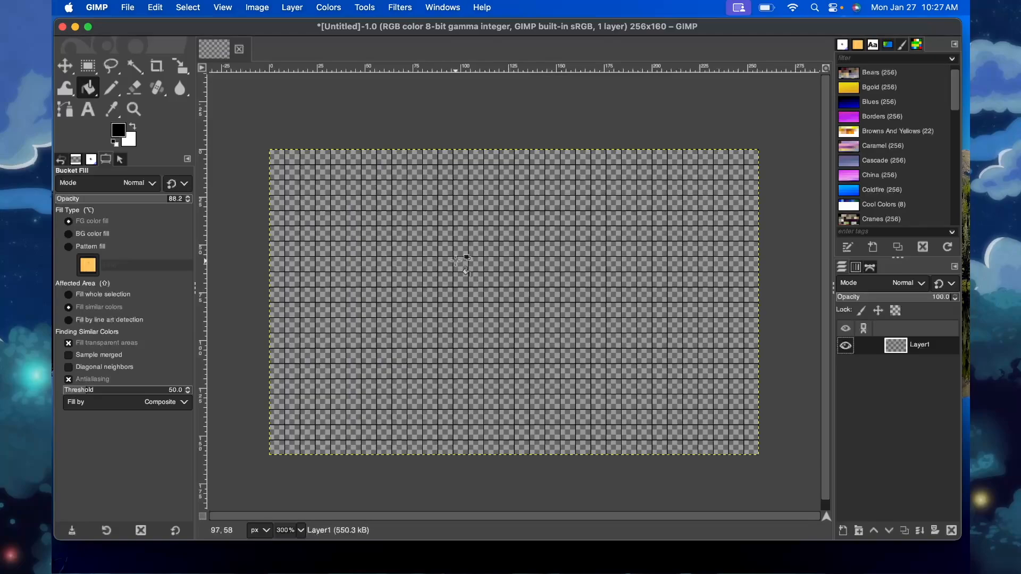
pyautogui.click(233, 8)
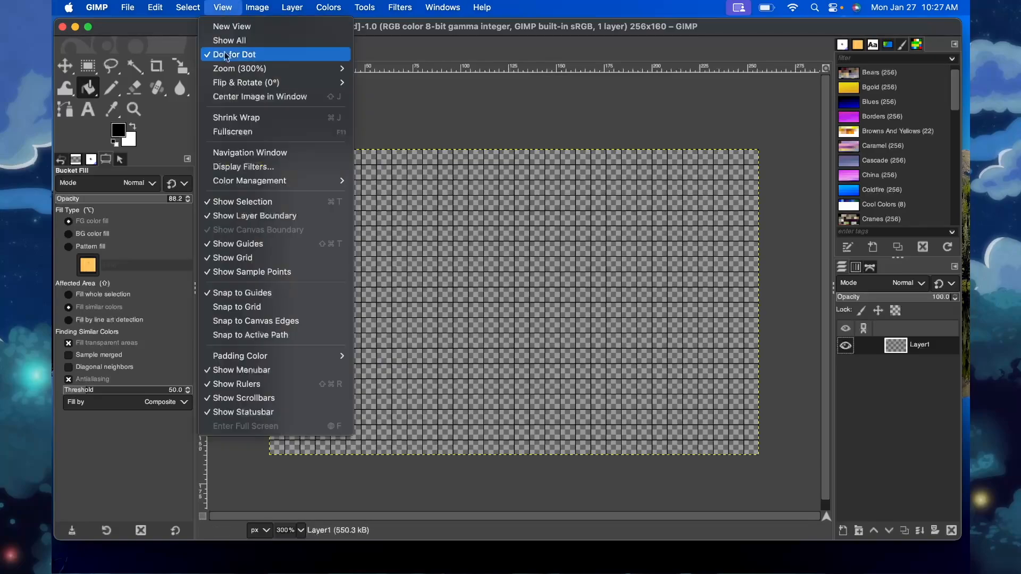
pyautogui.click(261, 312)
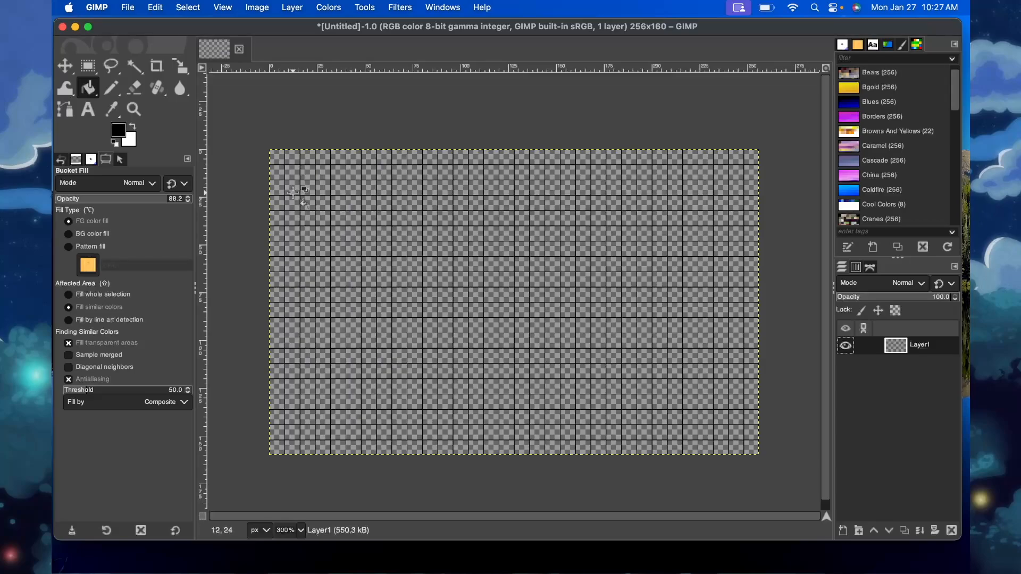
# Step: Outline the 8 x 8 pixel grid cell in the second column, third row in black with a 1-pixel Pencil
pyautogui.press('n')
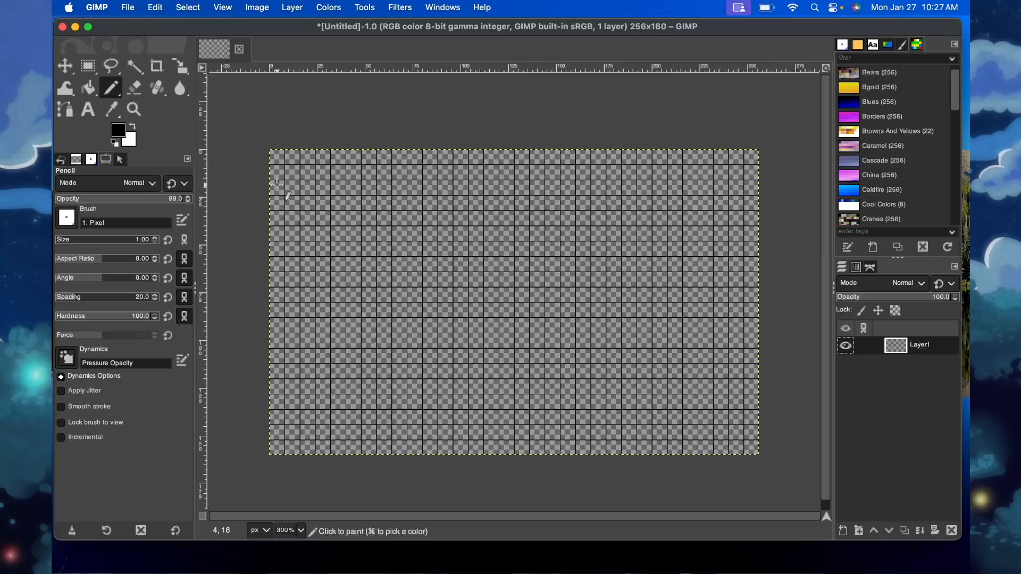
pyautogui.scroll(4, 290, 186)
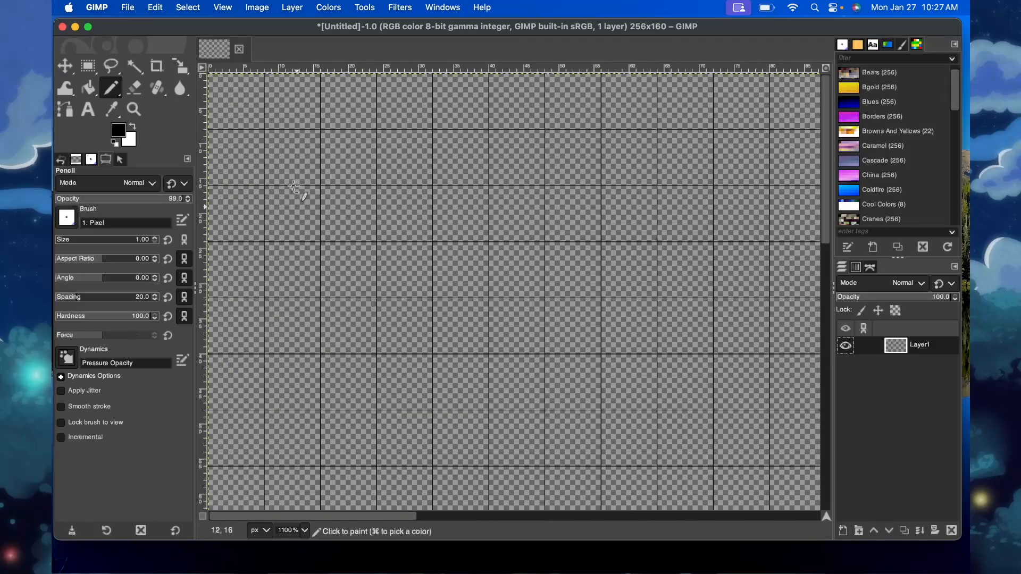
pyautogui.scroll(-2, 294, 187)
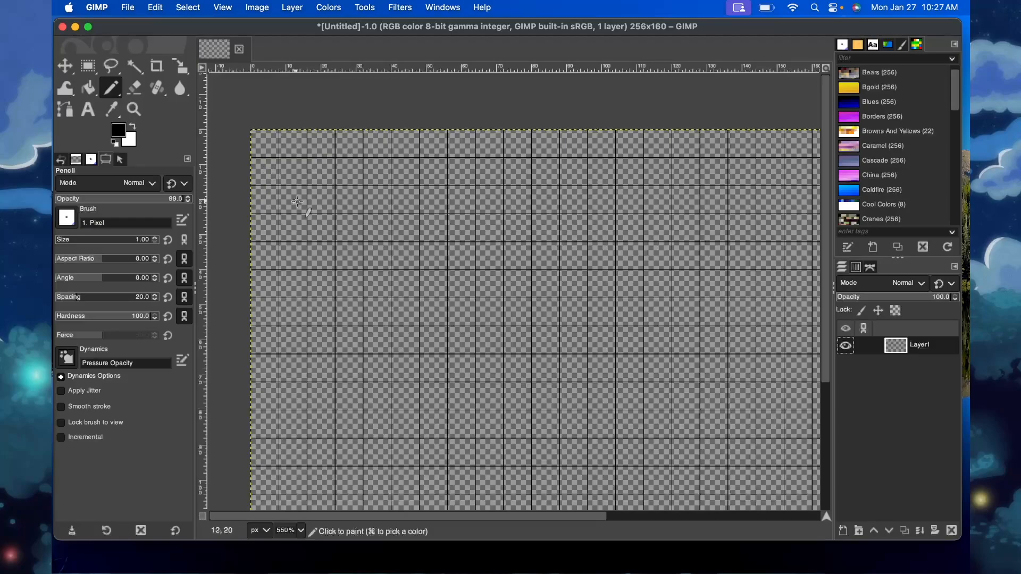
pyautogui.scroll(2, 292, 196)
pyautogui.scroll(-2, 282, 190)
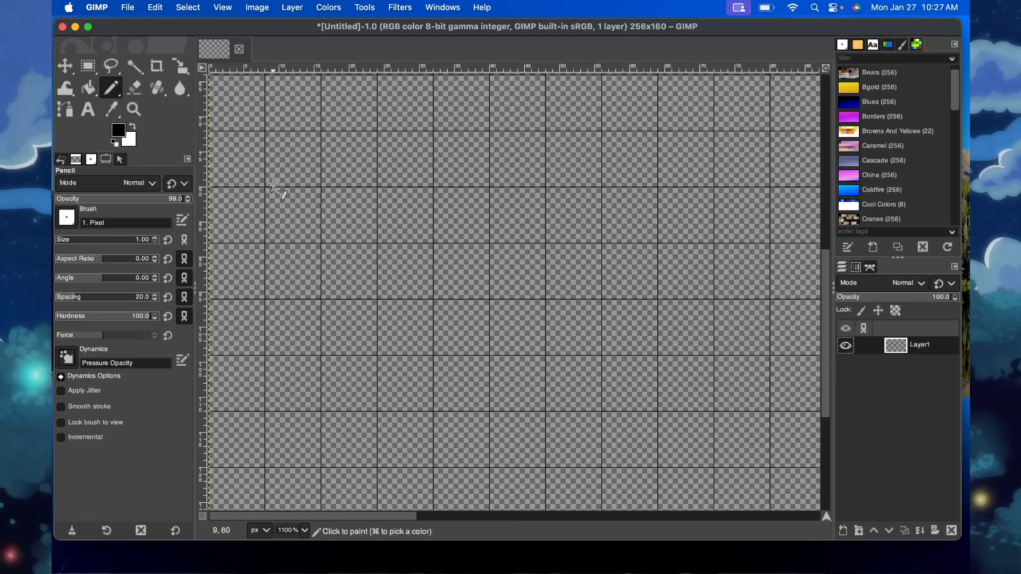
pyautogui.click(270, 158)
pyautogui.keyDown('shift'); pyautogui.click(270, 193); pyautogui.keyUp('shift')
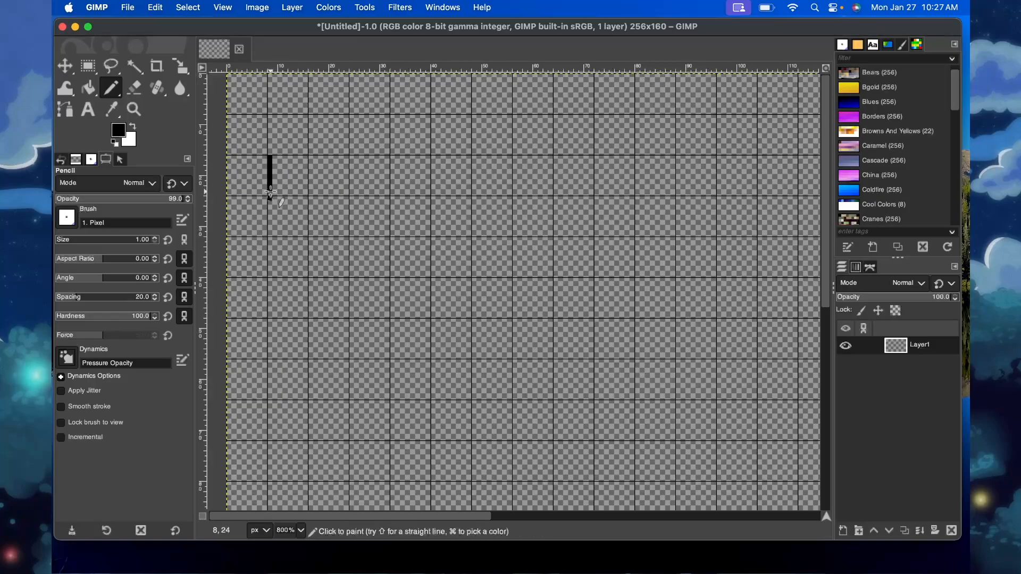
pyautogui.keyDown('shift'); pyautogui.click(304, 193); pyautogui.keyUp('shift')
pyautogui.press('super+z')
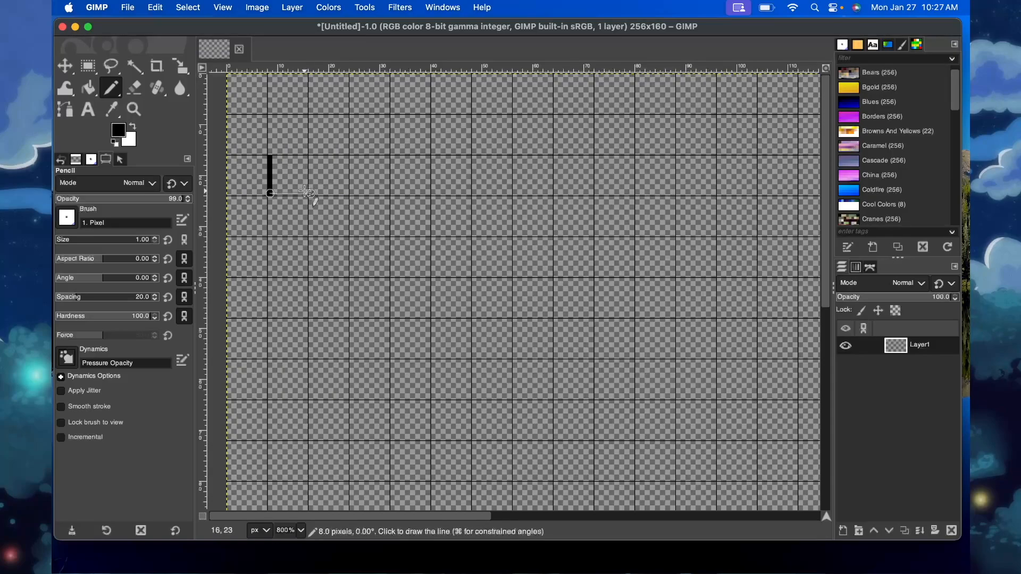
pyautogui.keyDown('shift'); pyautogui.click(305, 193); pyautogui.keyUp('shift')
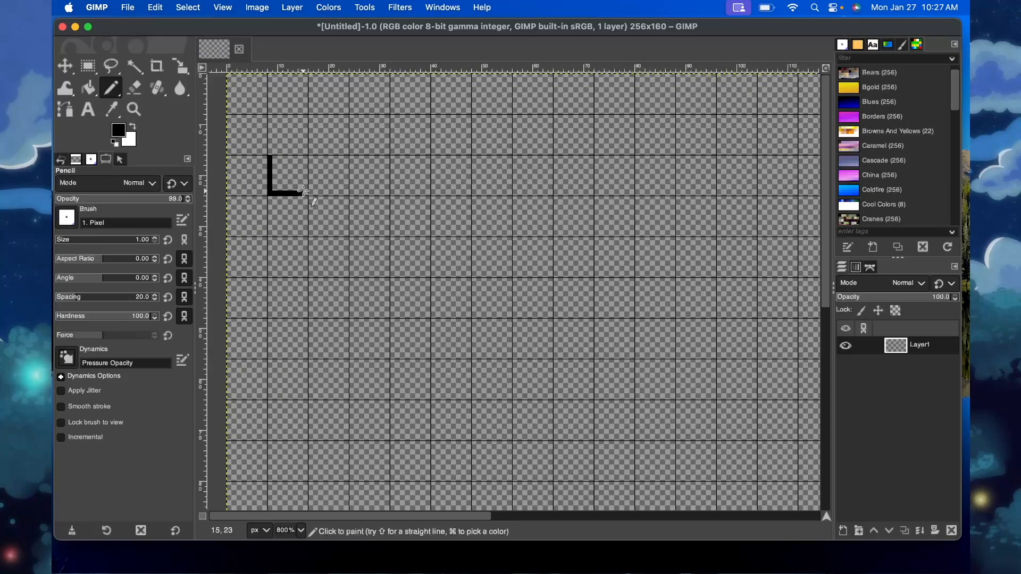
pyautogui.keyDown('shift'); pyautogui.click(305, 158); pyautogui.keyUp('shift')
pyautogui.keyDown('shift'); pyautogui.click(274, 158); pyautogui.keyUp('shift')
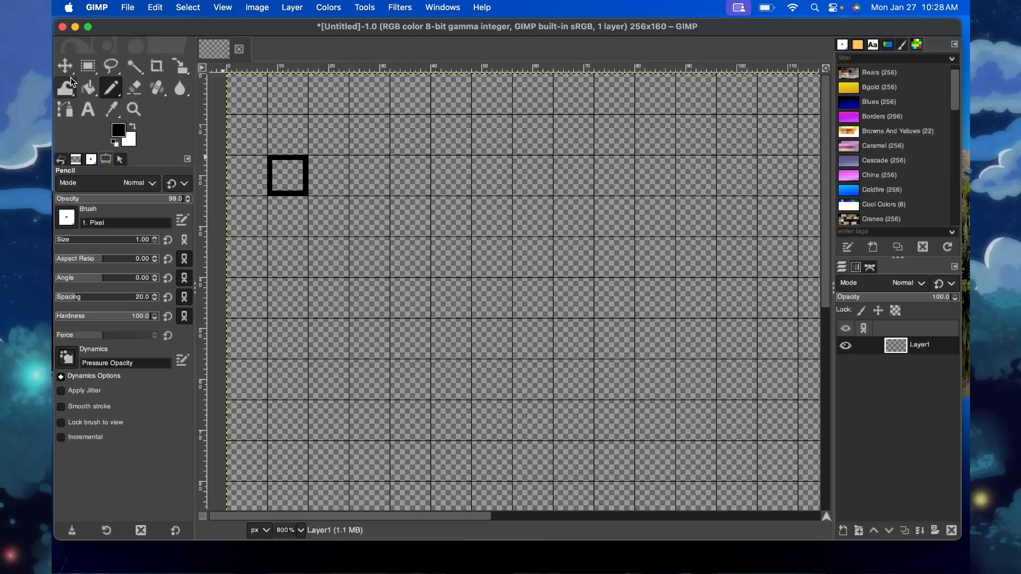
# Step: Fill the inside of the outlined grid cell with black using Bucket Fill
pyautogui.click(88, 88)
pyautogui.click(292, 182)
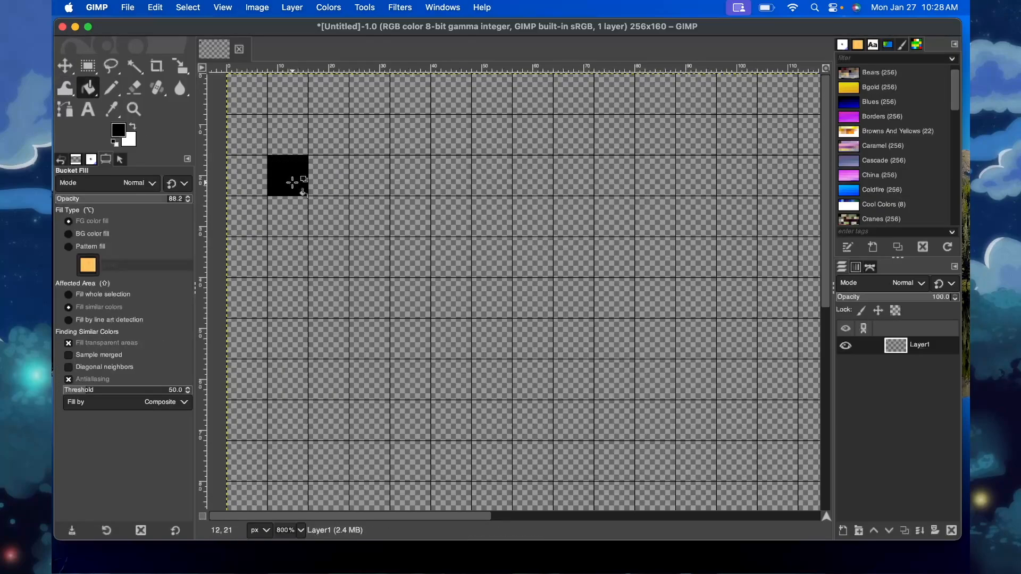
pyautogui.scroll(-5, 319, 223)
pyautogui.scroll(2, 341, 250)
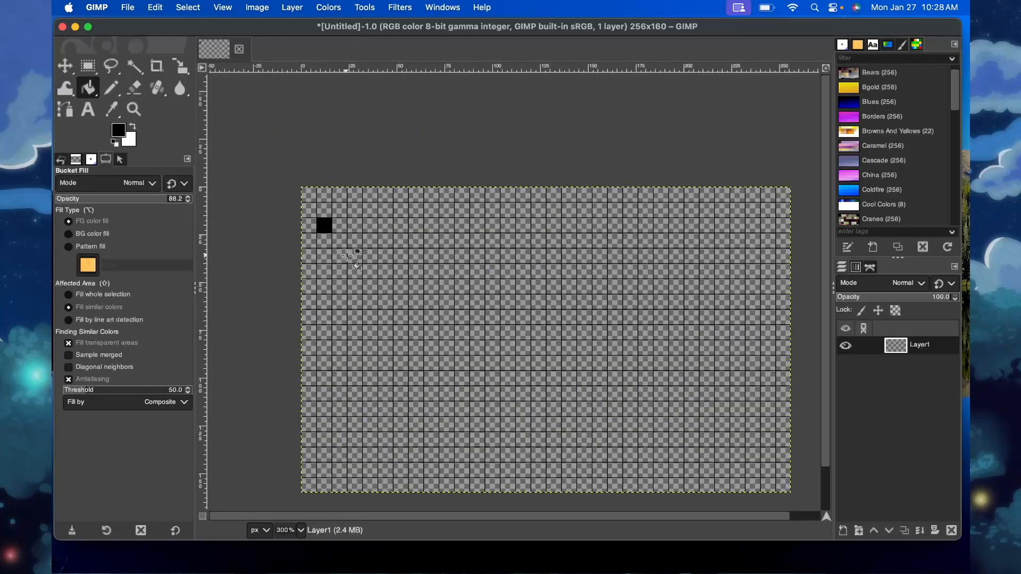
pyautogui.scroll(-2, 346, 255)
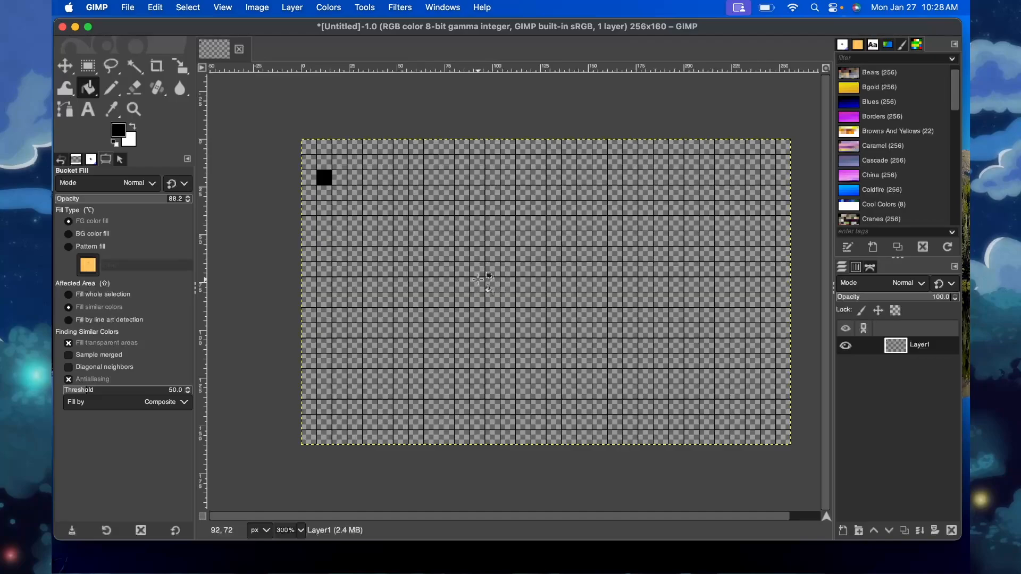
pyautogui.hscroll(2, 478, 279)
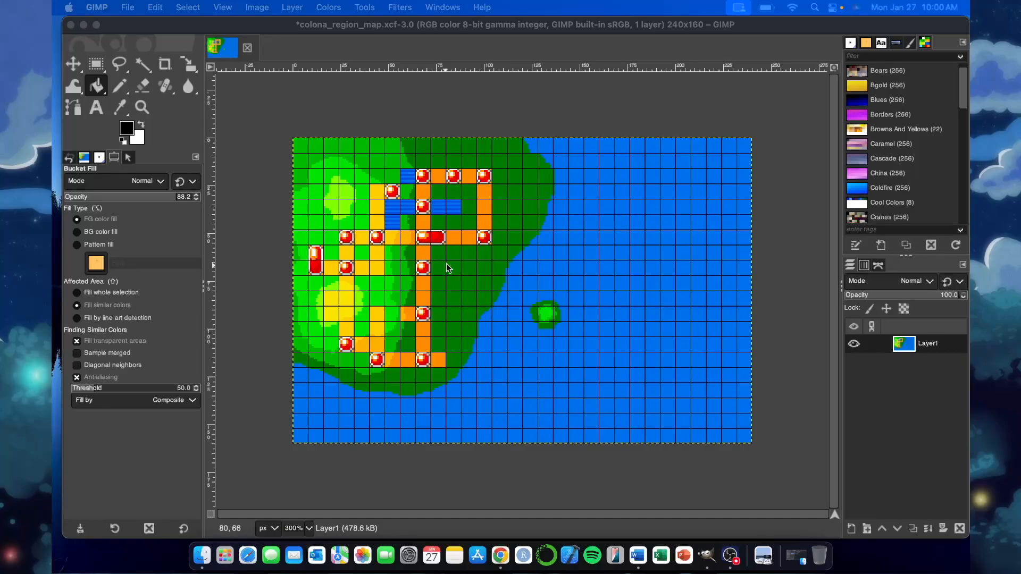
# Step: Sample the orange of the route squares on the finished colona_region_map and set it as the foreground color
pyautogui.scroll(5, 427, 237)
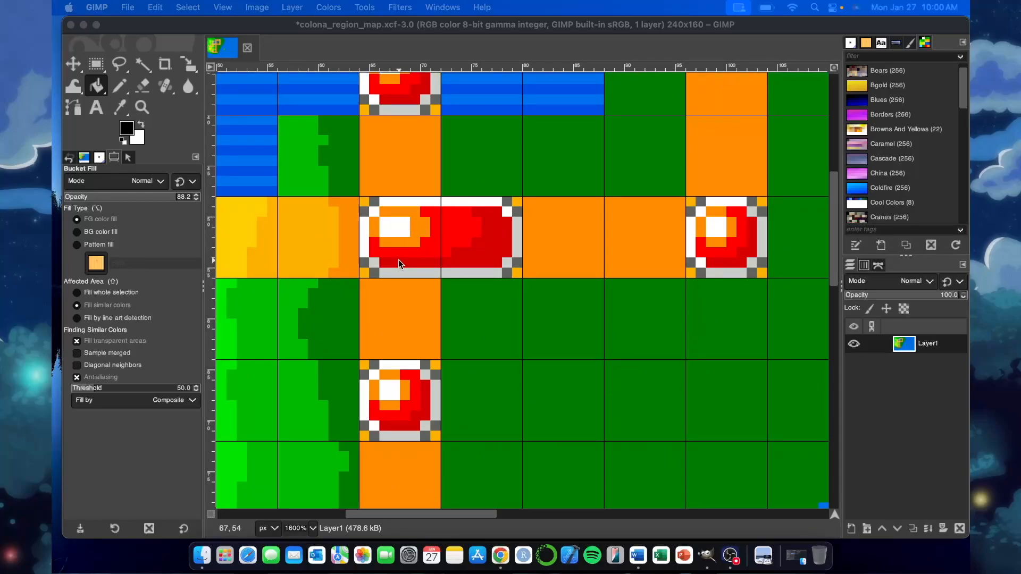
pyautogui.scroll(-3, 398, 260)
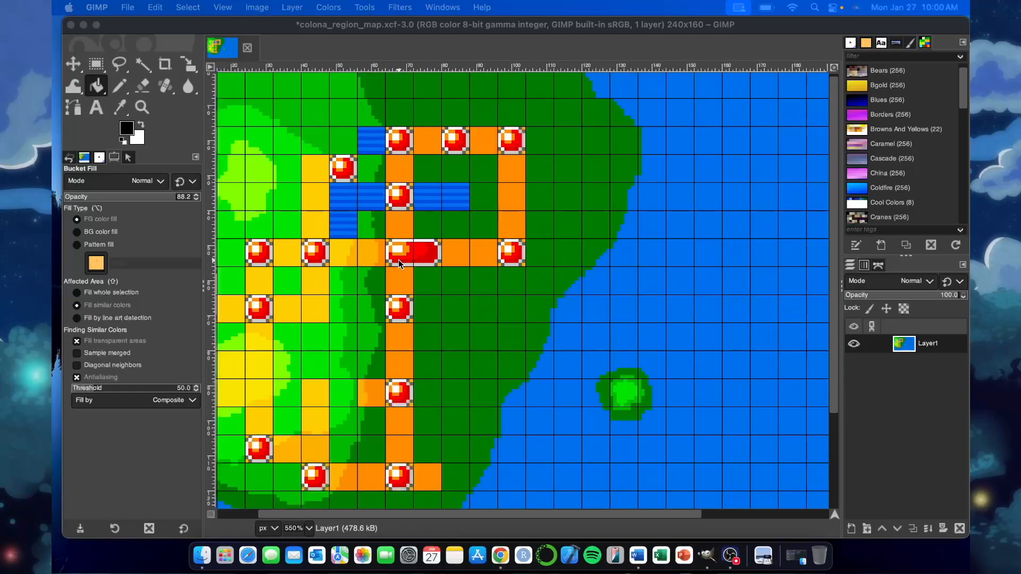
pyautogui.click(130, 126)
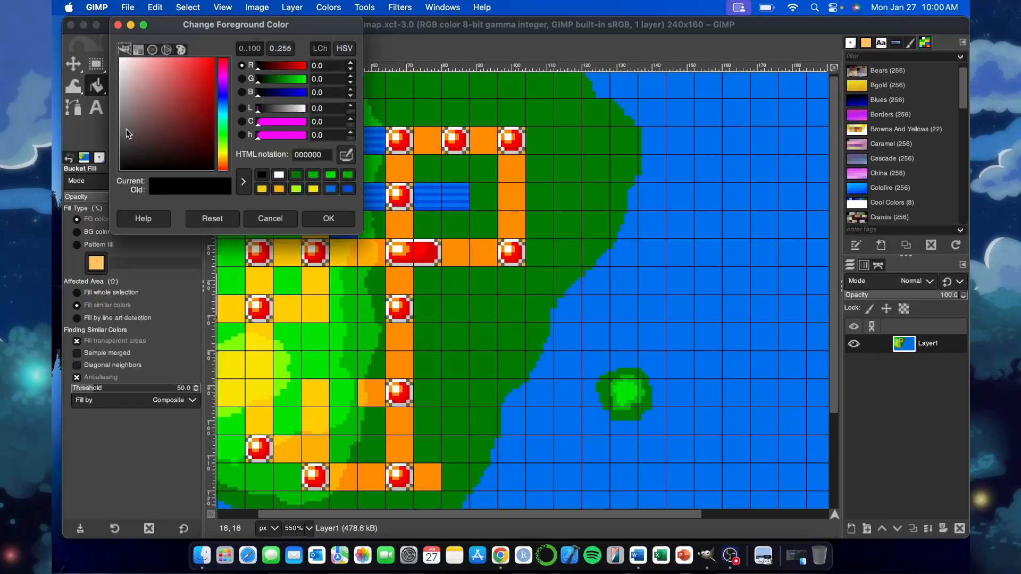
pyautogui.click(345, 155)
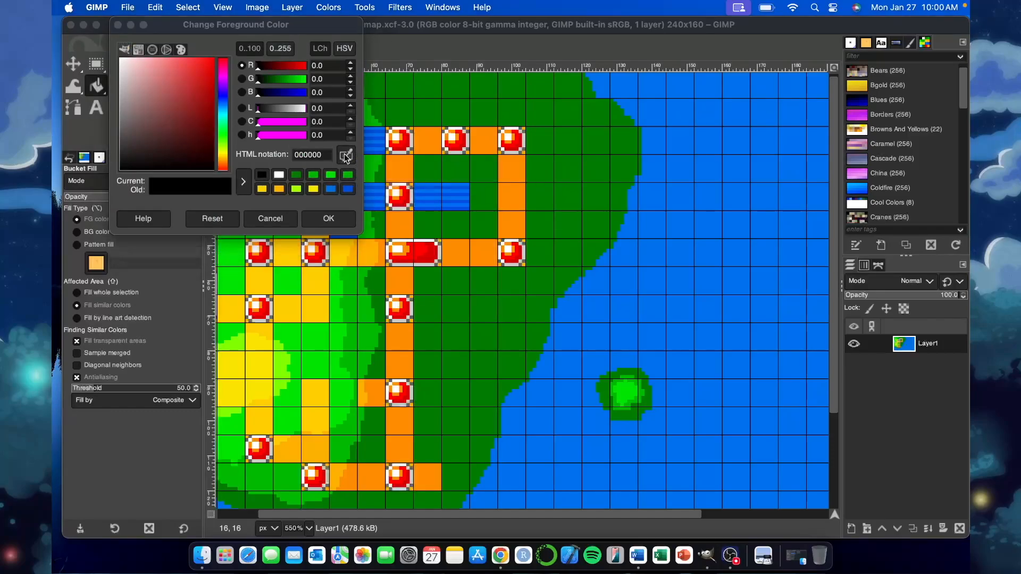
pyautogui.click(521, 198)
pyautogui.click(332, 218)
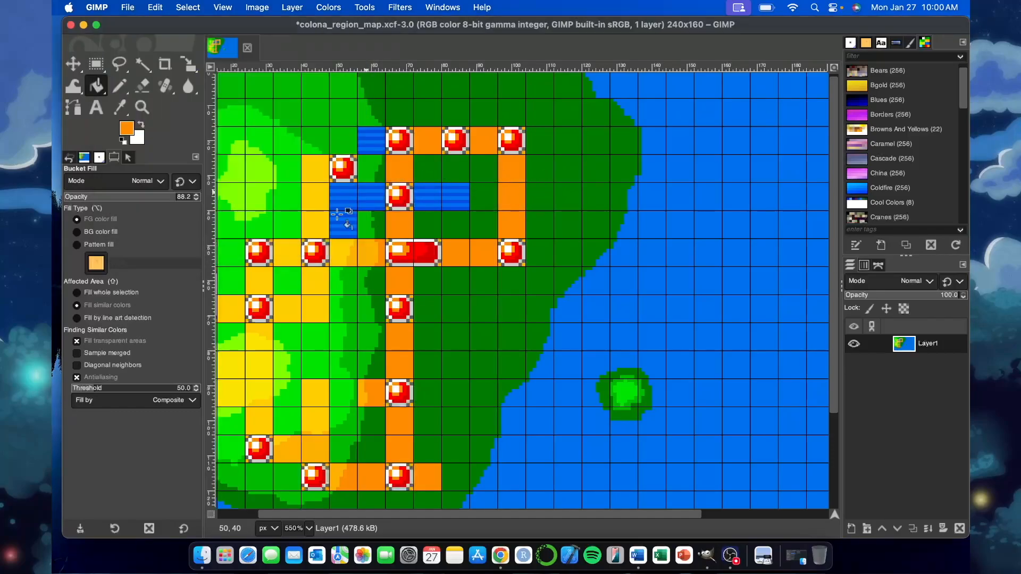
# Step: Convert the region map to indexed color with an optimum palette of at most 16 colors and no dithering
pyautogui.scroll(-2, 444, 276)
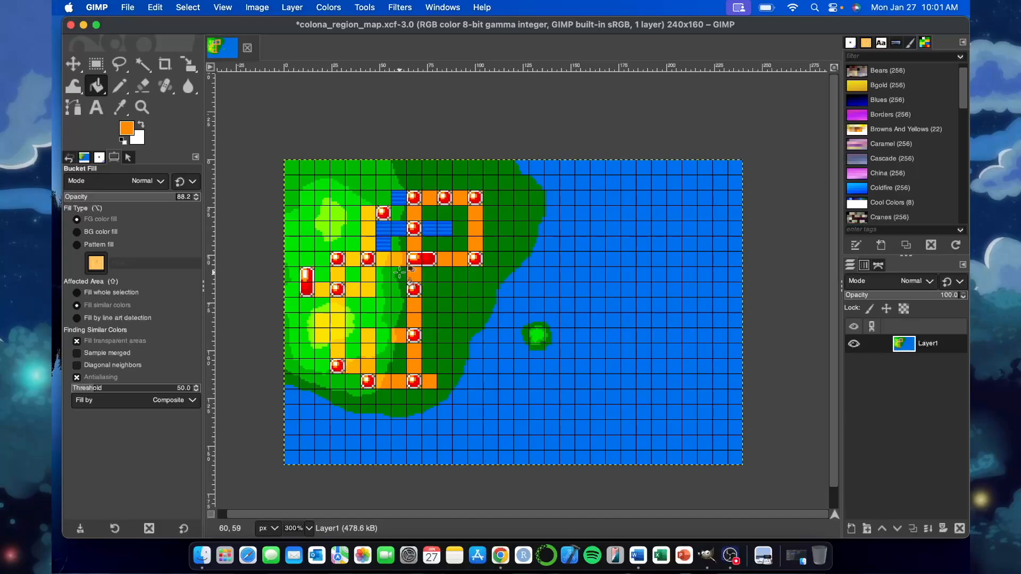
pyautogui.click(261, 9)
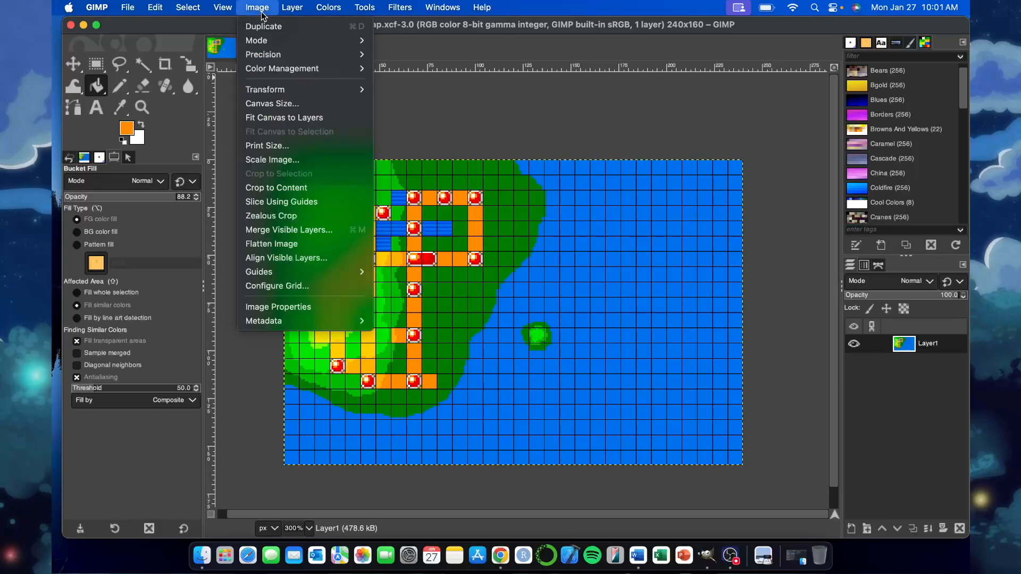
pyautogui.moveTo(271, 40)
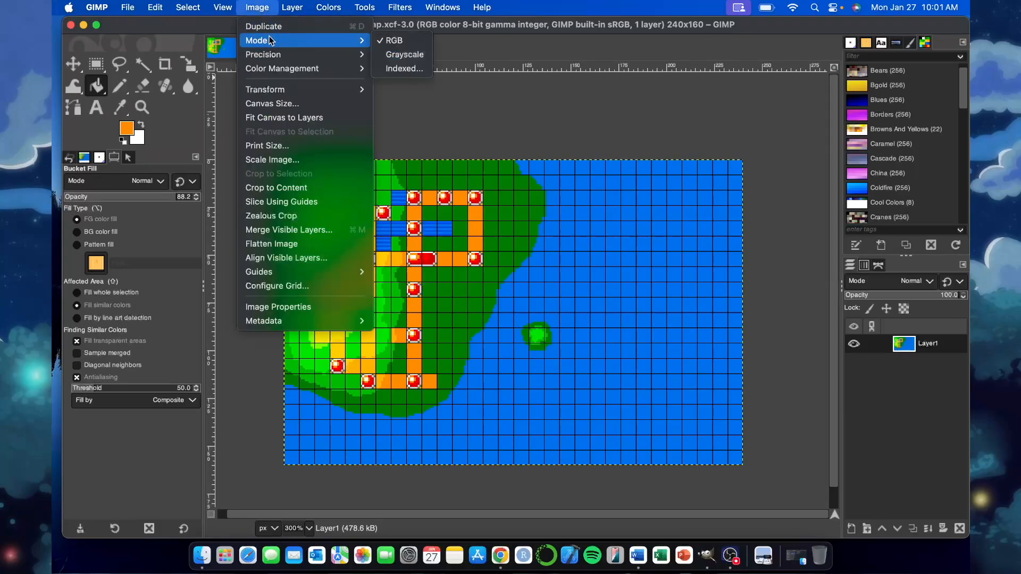
pyautogui.click(387, 70)
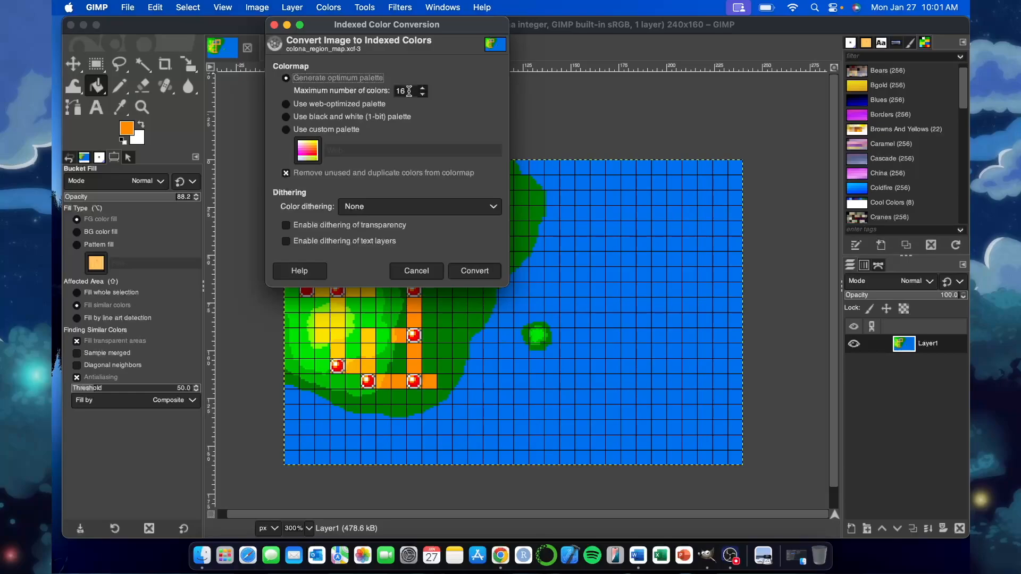
pyautogui.click(470, 271)
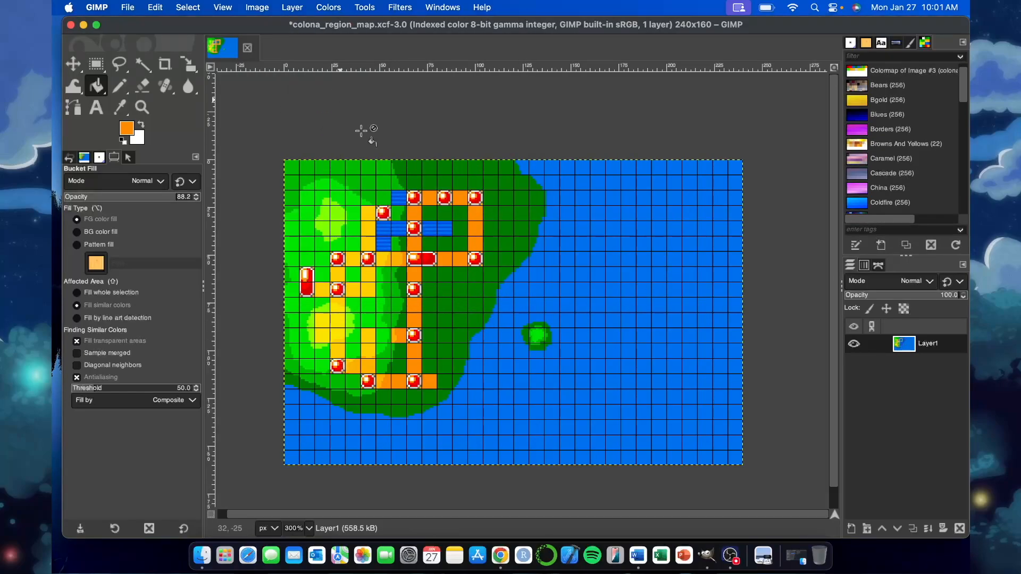
pyautogui.click(127, 7)
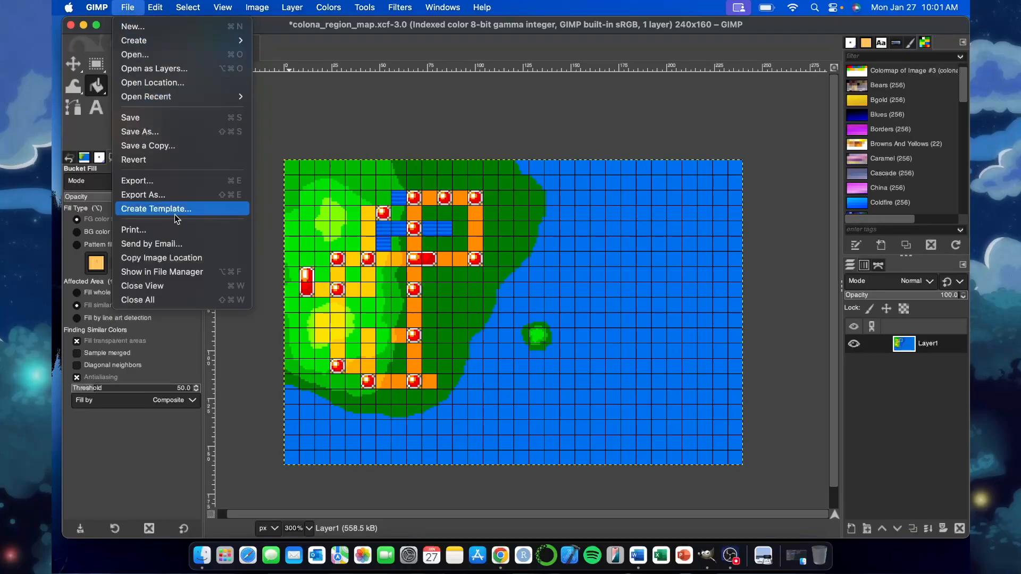
pyautogui.click(167, 195)
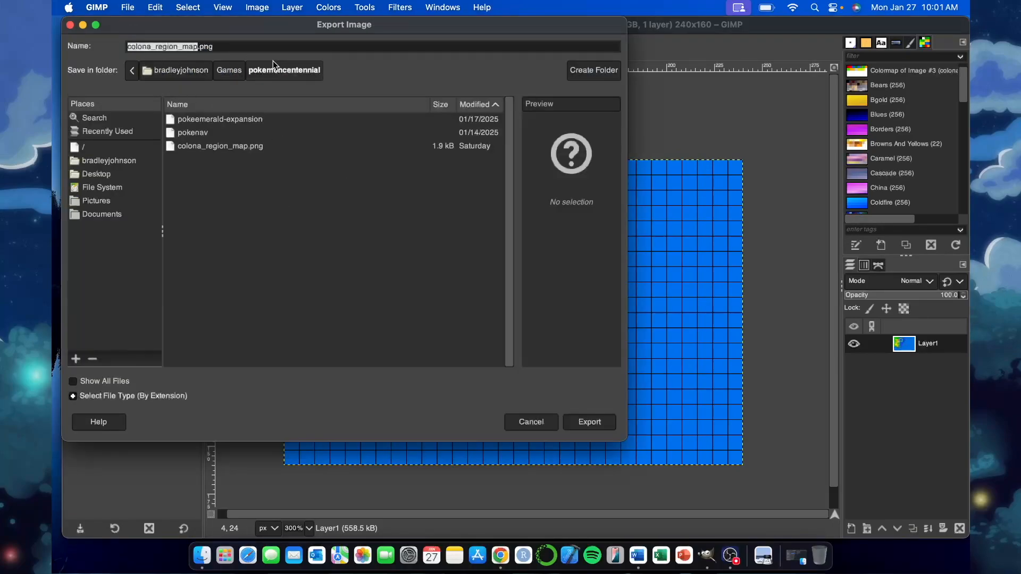
pyautogui.click(530, 422)
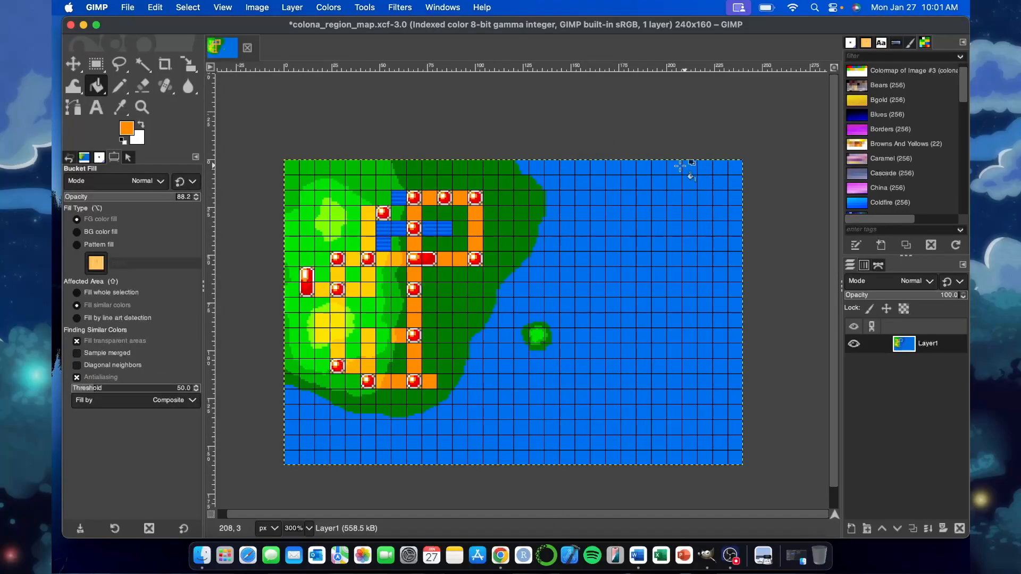
# Step: Open colona_region_map.png from the pokemoncentennial folder in Preview and enlarge its window to examine the exported map
pyautogui.click(202, 557)
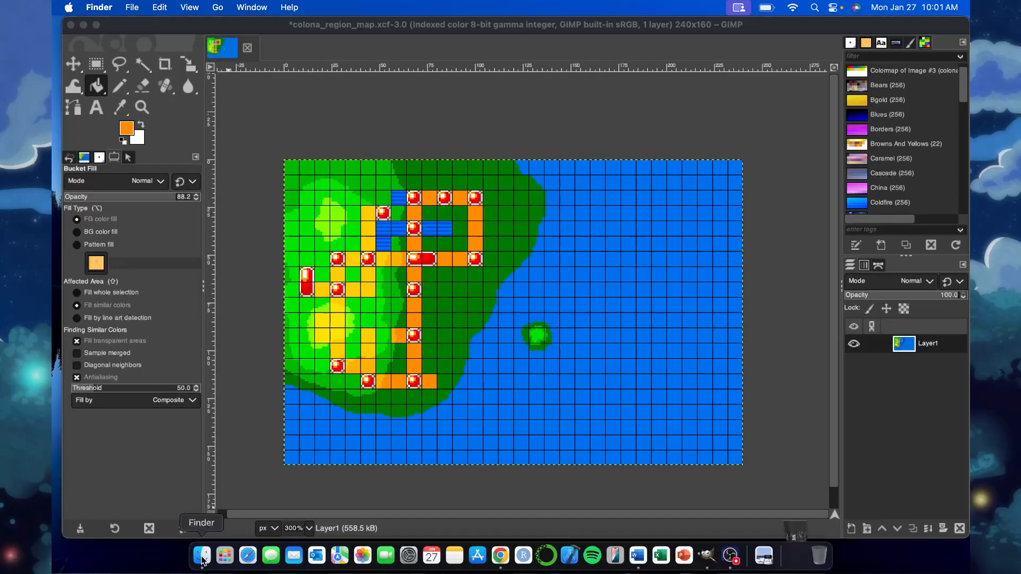
pyautogui.click(628, 106)
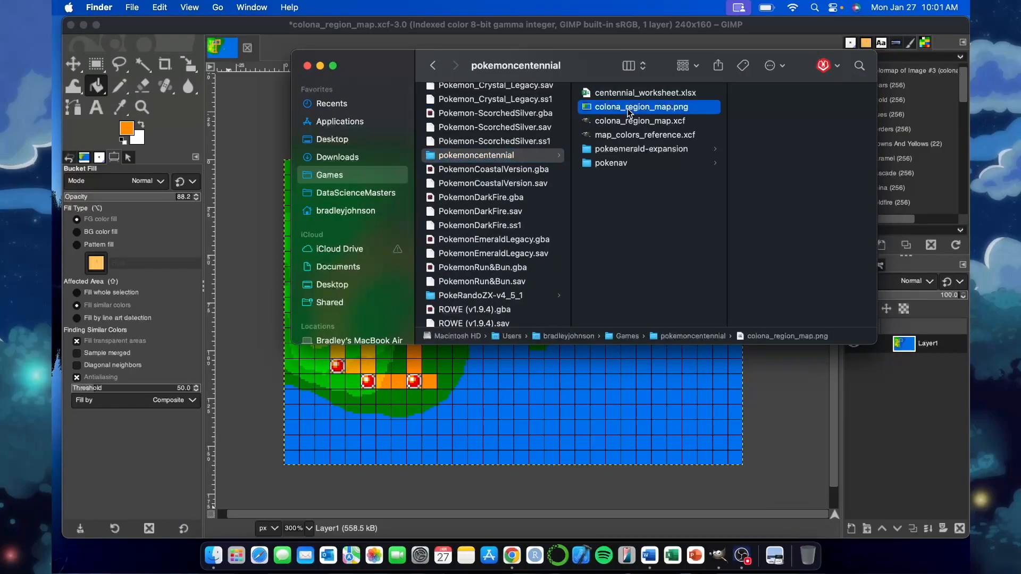
pyautogui.doubleClick(627, 109)
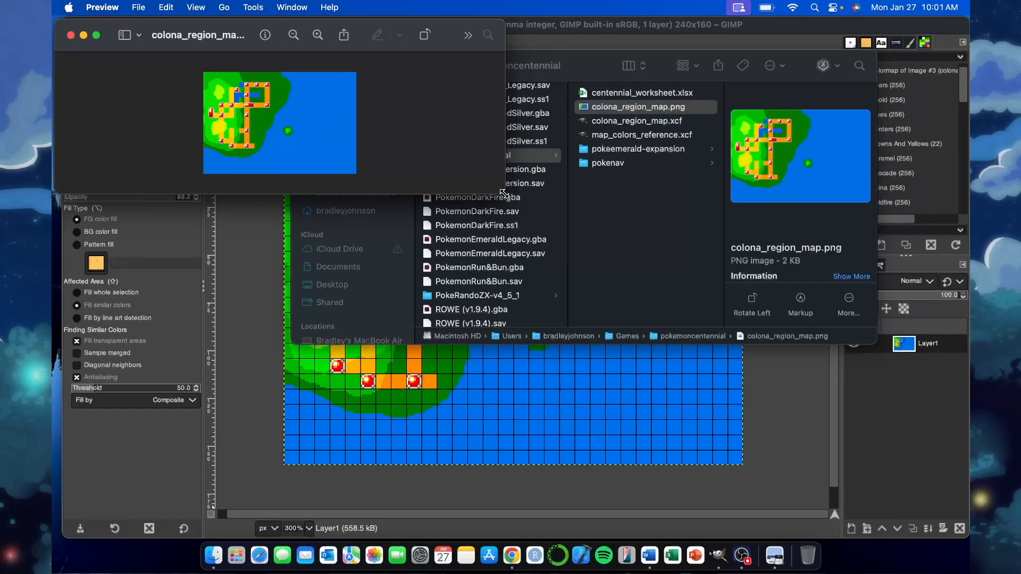
pyautogui.moveTo(504, 193); pyautogui.dragTo(718, 367)
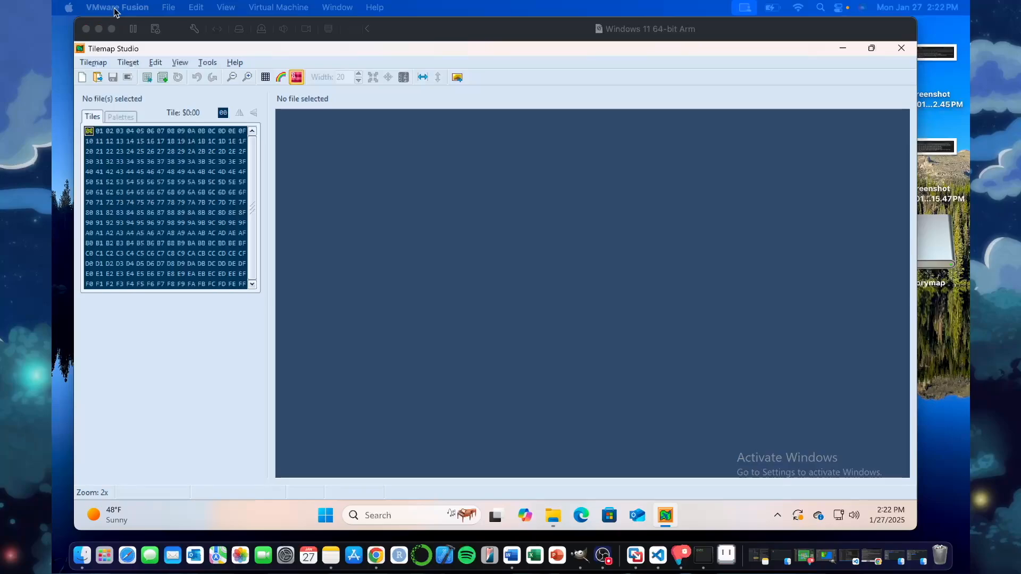
# Step: Set up an Image to Tiles conversion in Tilemap Studio with colona_region_map.png as input and tileset.png as output
pyautogui.click(181, 340)
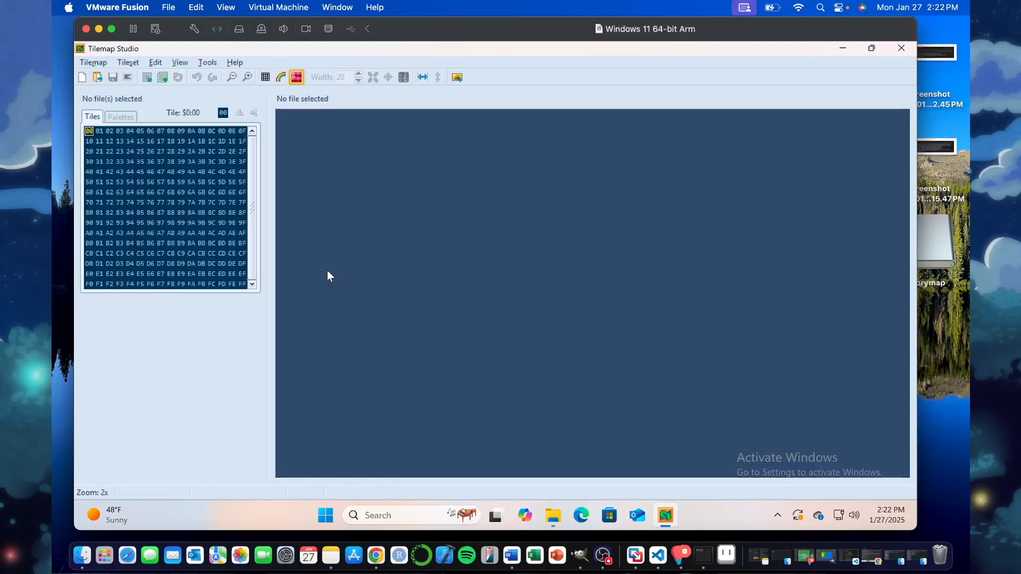
pyautogui.click(207, 62)
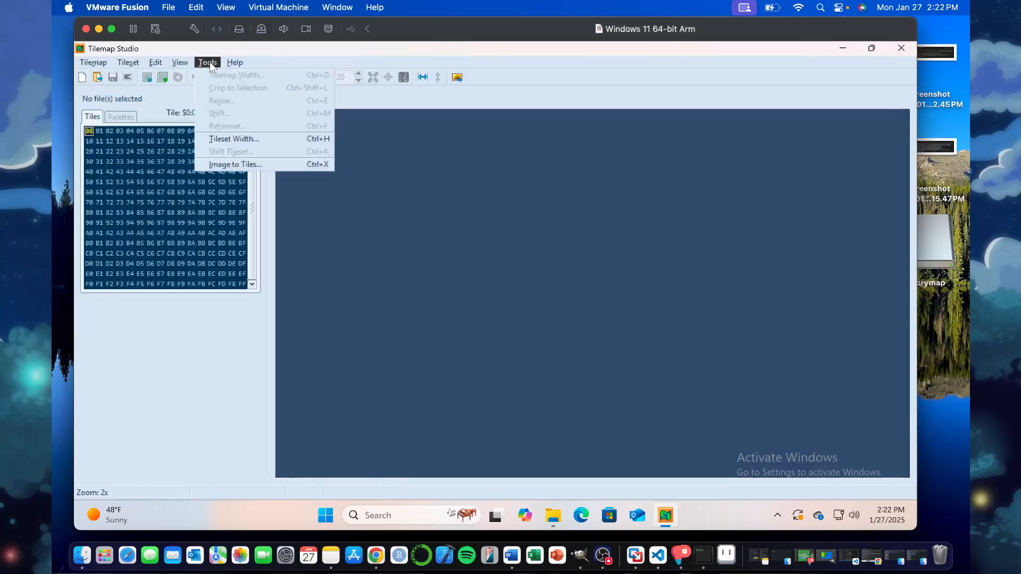
pyautogui.click(244, 165)
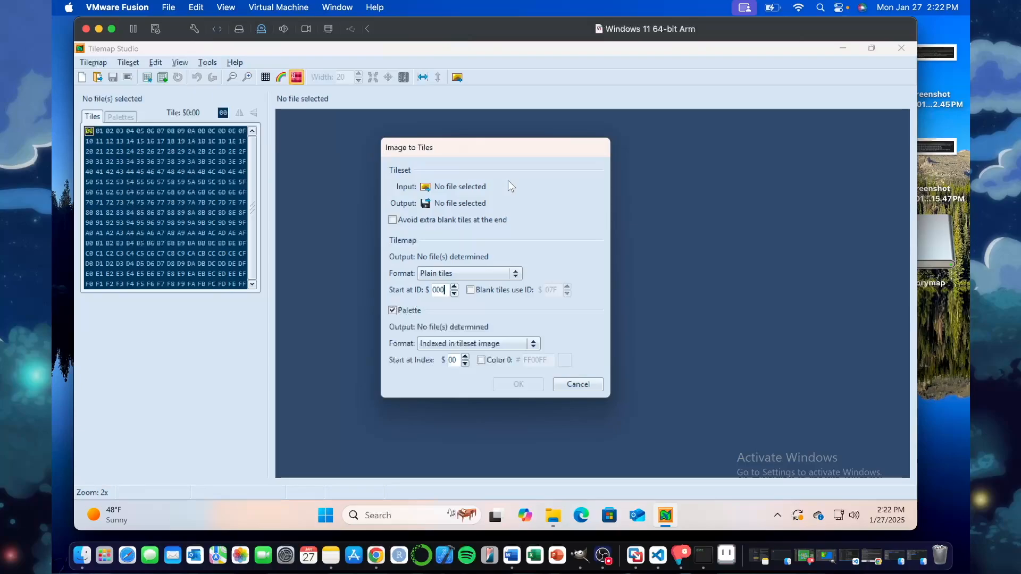
pyautogui.click(455, 190)
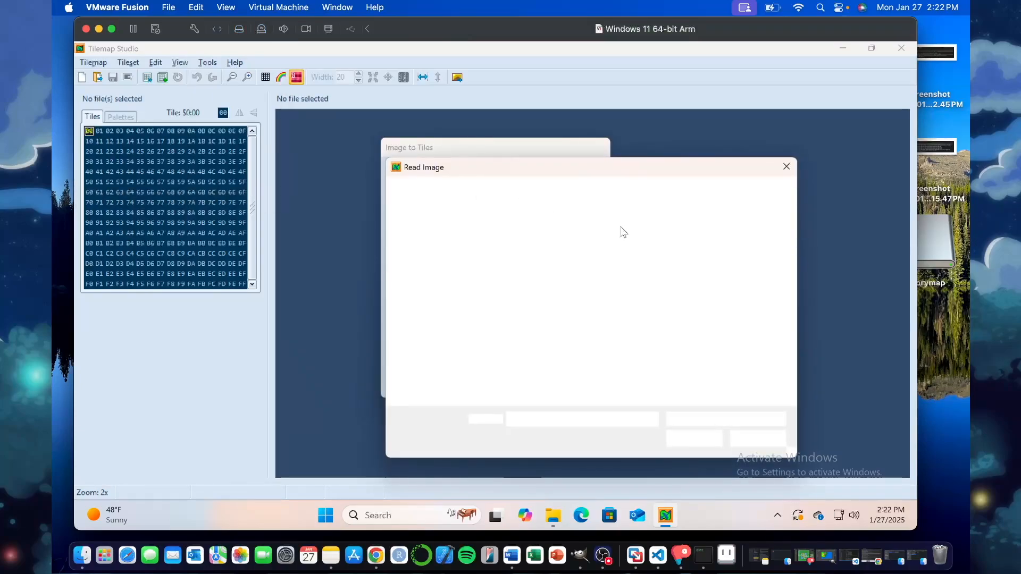
pyautogui.doubleClick(594, 306)
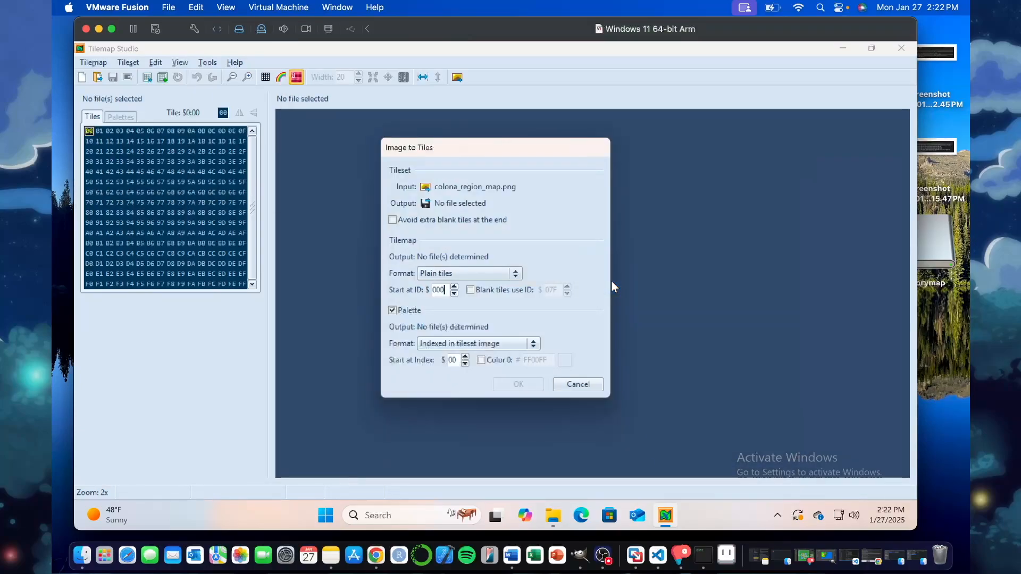
pyautogui.click(476, 204)
pyautogui.write('tileset')
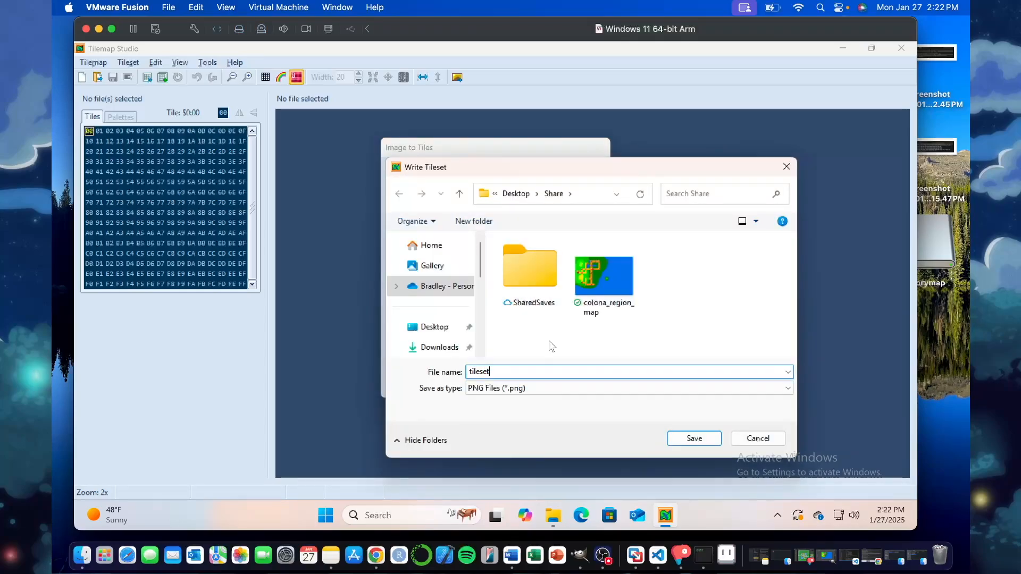
pyautogui.click(704, 437)
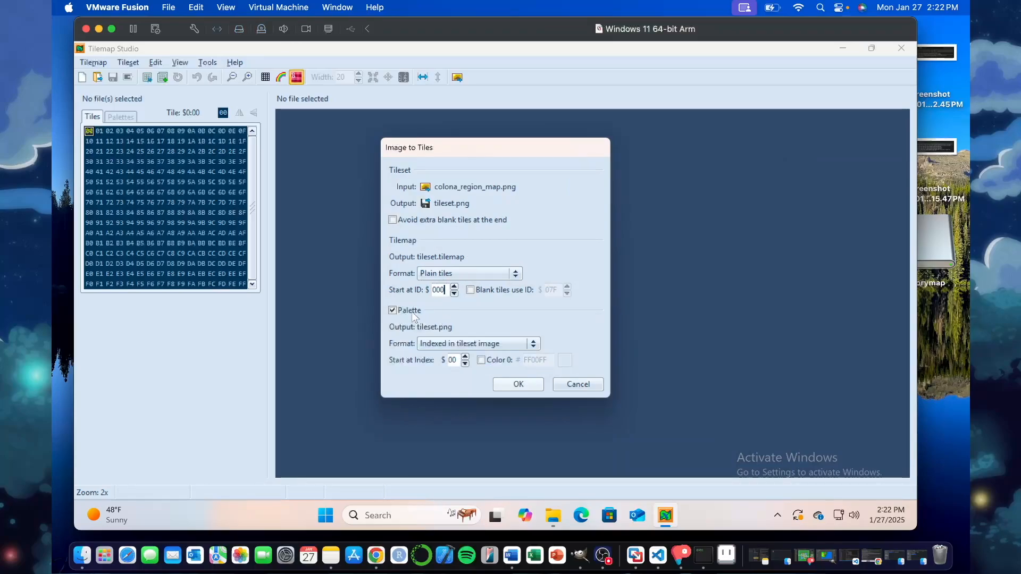
# Step: Set the palette format to PaintShop Pro (JASC-PAL), start index to 70, enable Color 0 as FF00FF, and run the conversion
pyautogui.click(480, 345)
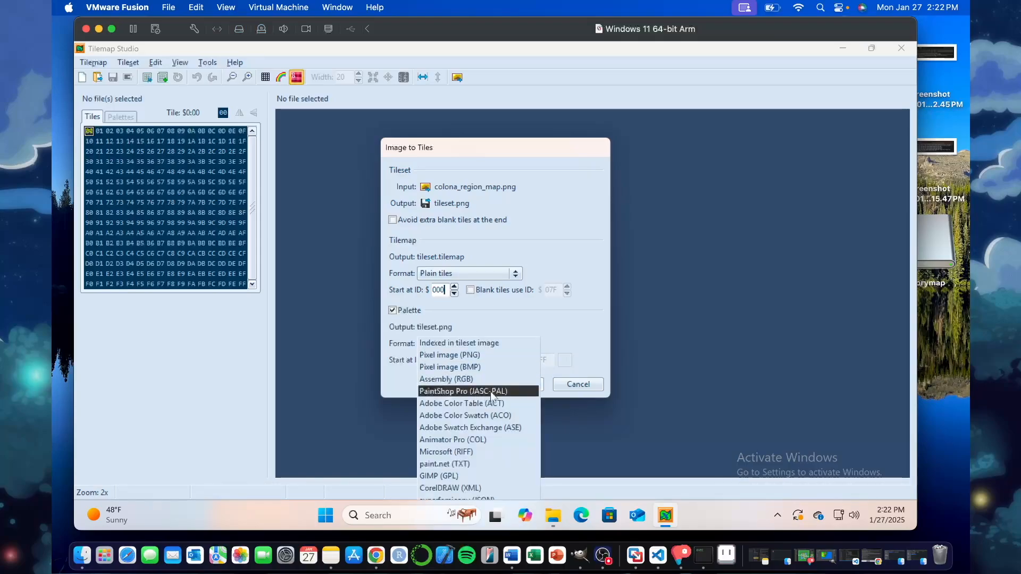
pyautogui.click(503, 392)
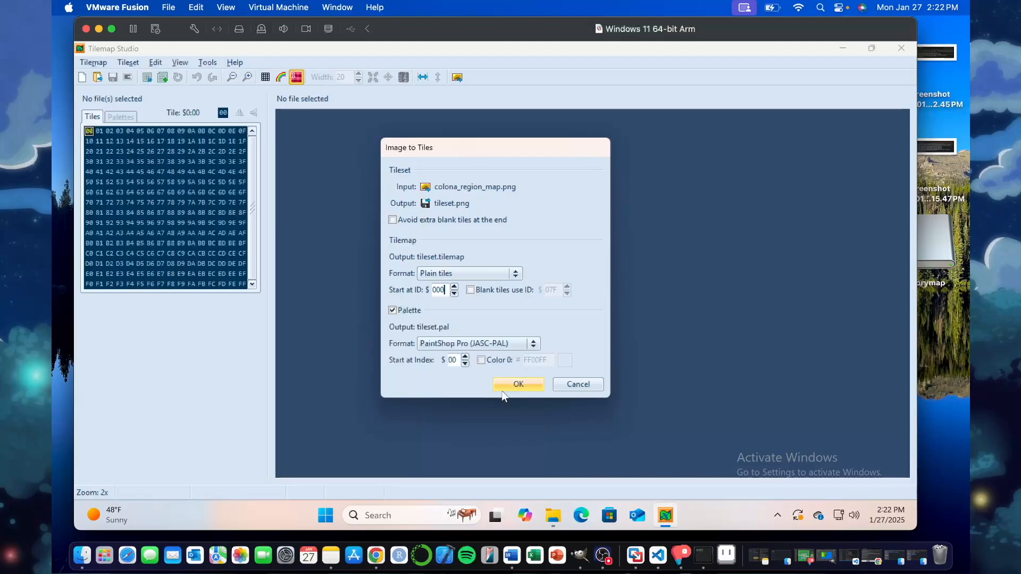
pyautogui.doubleClick(452, 360)
pyautogui.write('7')
pyautogui.click(478, 362)
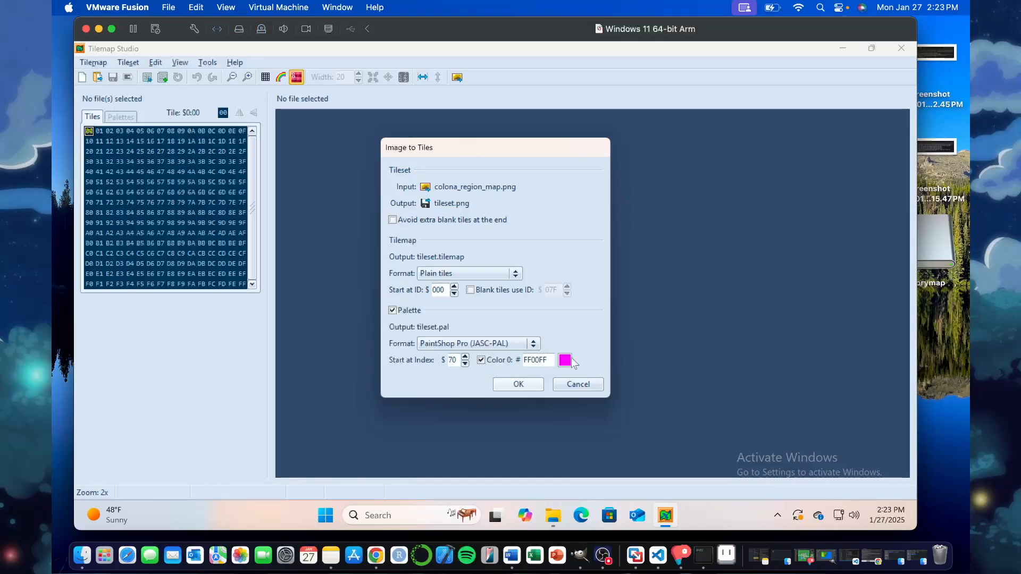
pyautogui.click(525, 385)
pyautogui.click(551, 295)
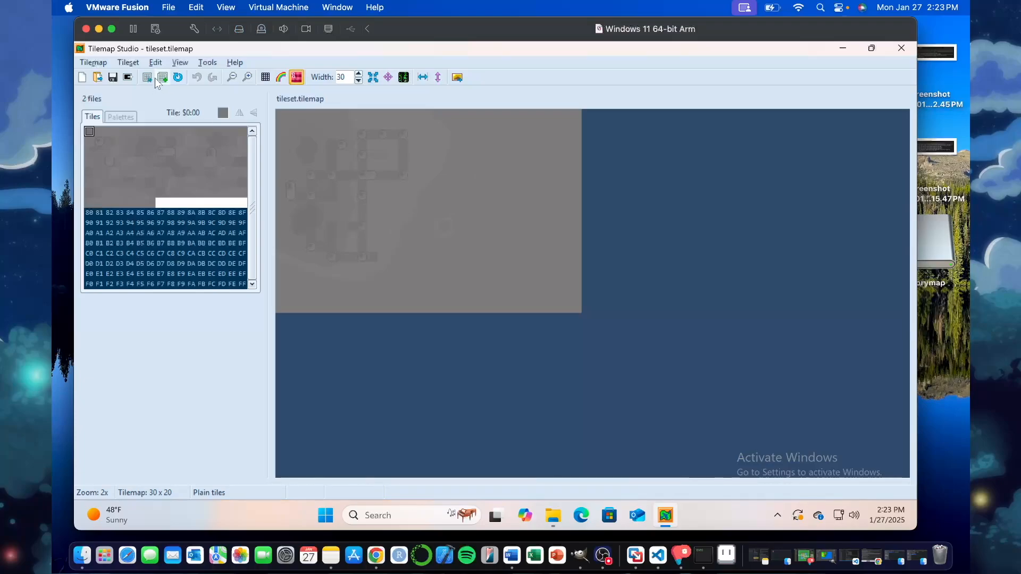
# Step: Set up another Image to Tiles conversion of colona_region_map.png, using tileset as the output name again
pyautogui.click(207, 63)
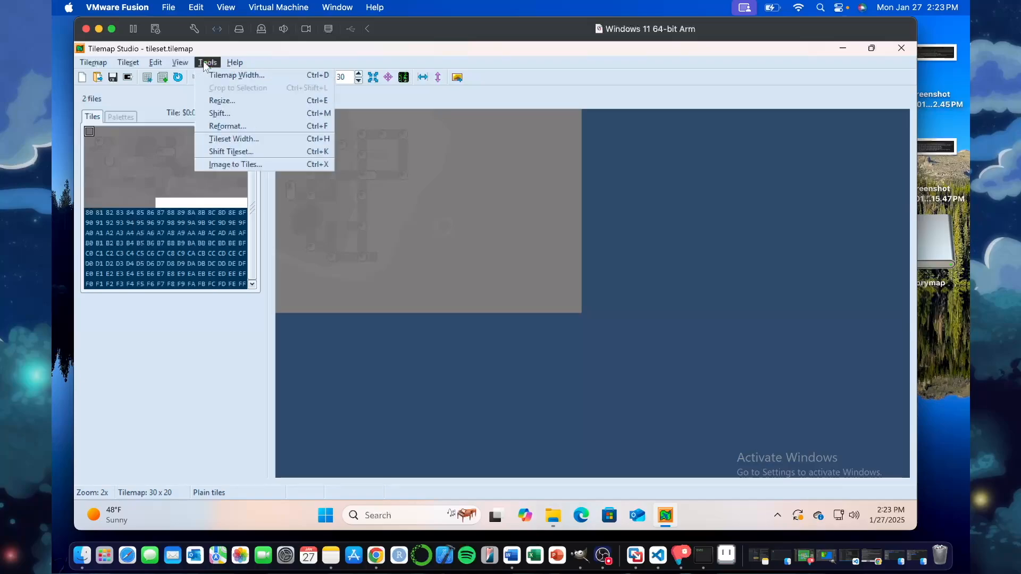
pyautogui.click(269, 166)
pyautogui.click(452, 187)
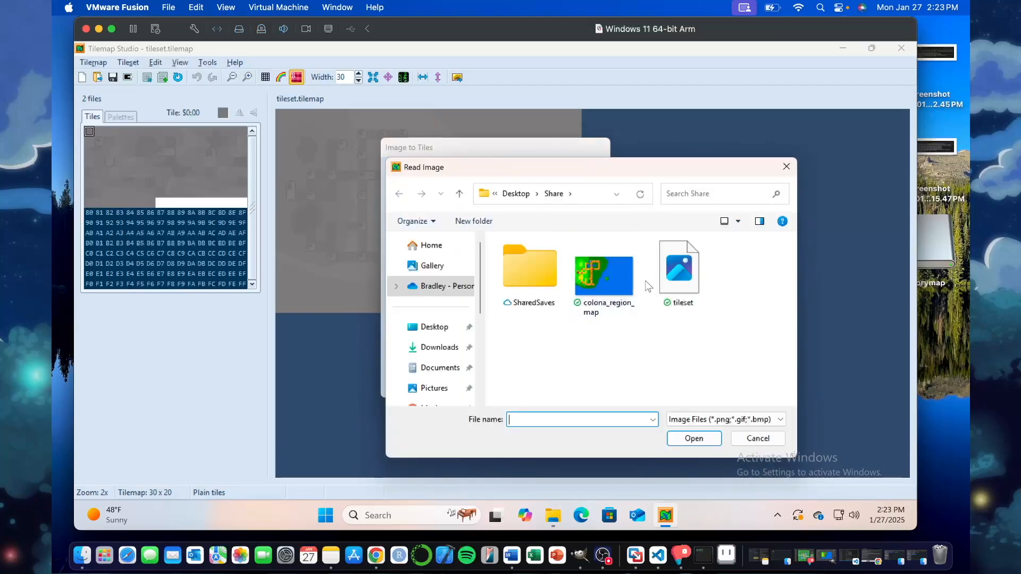
pyautogui.doubleClick(610, 282)
pyautogui.click(446, 203)
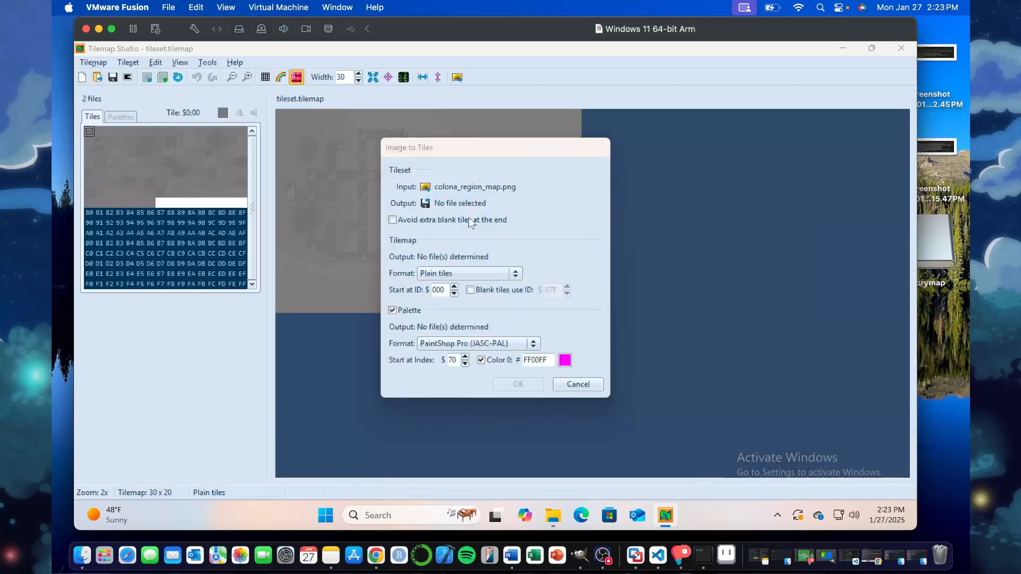
pyautogui.write('tileset')
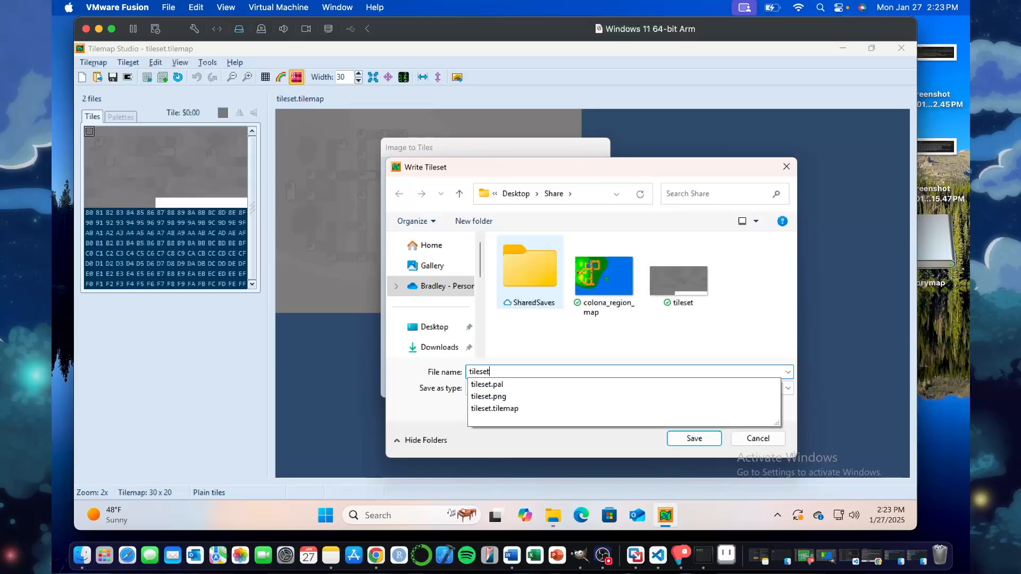
pyautogui.press('Return')
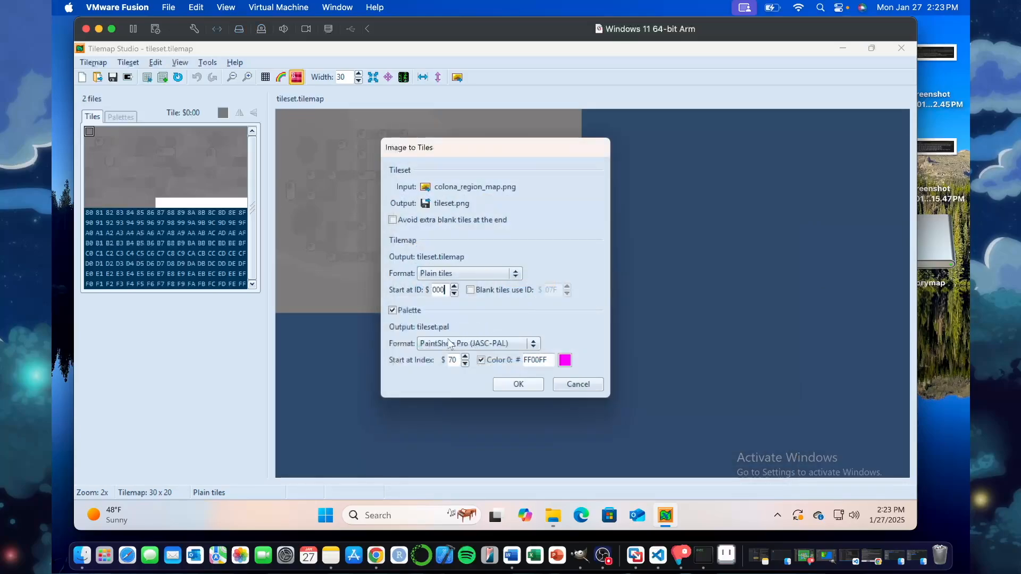
# Step: Change the palette format to Indexed in tileset image and run the conversion
pyautogui.click(449, 344)
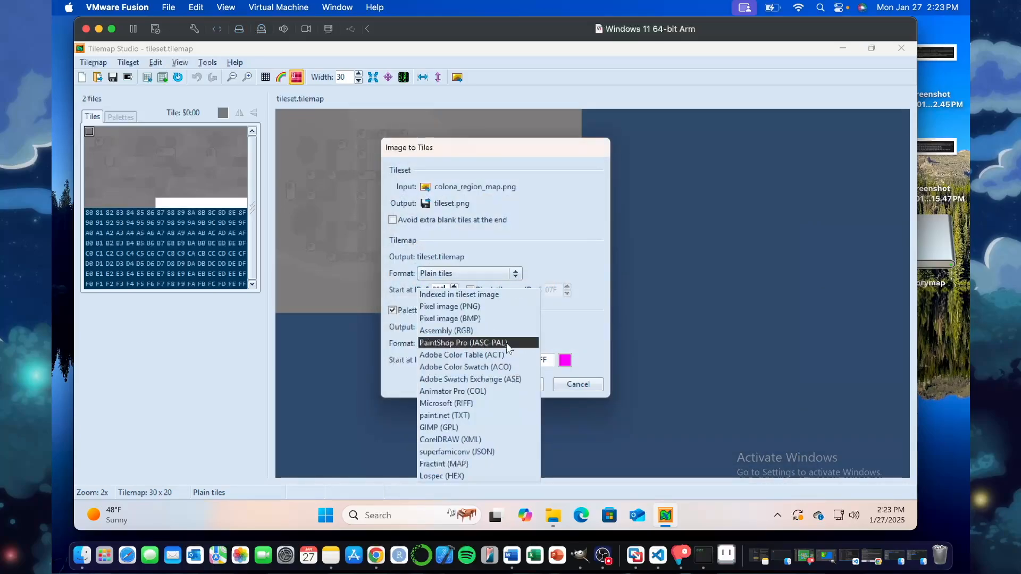
pyautogui.click(480, 294)
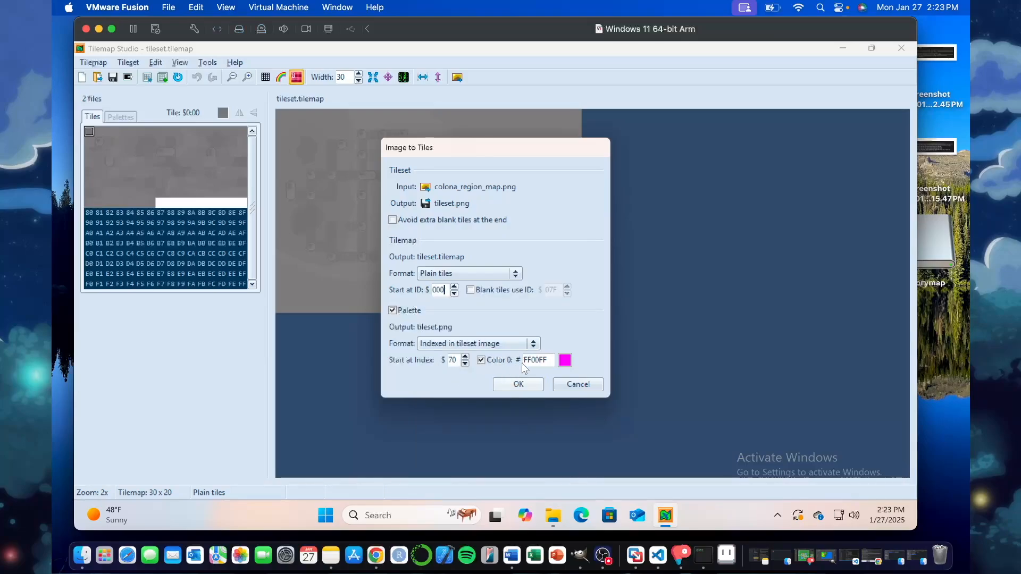
pyautogui.click(521, 383)
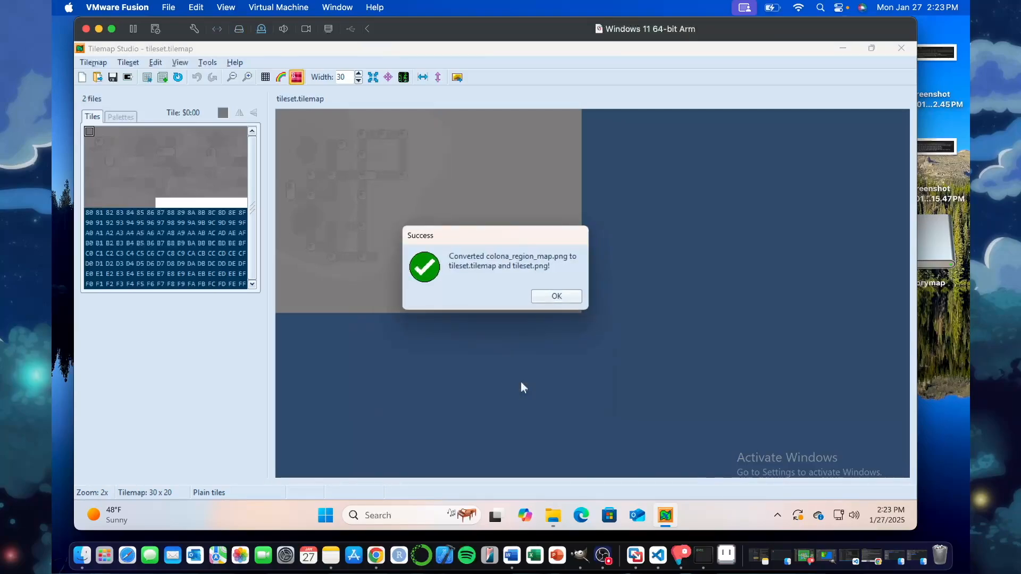
pyautogui.click(563, 298)
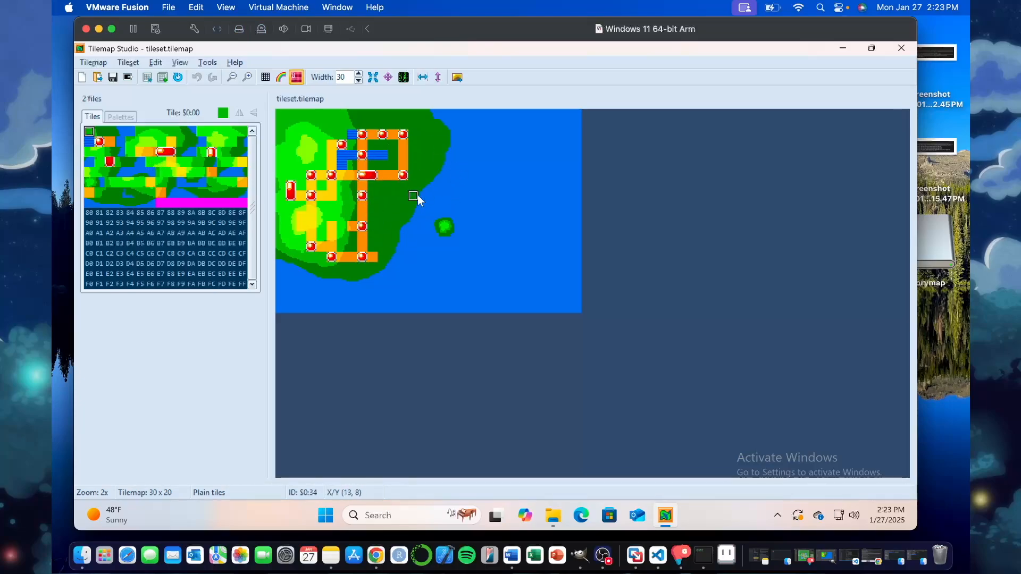
# Step: Open the tileset palette file from the Share folder in Notepad and check its header lines
pyautogui.click(548, 514)
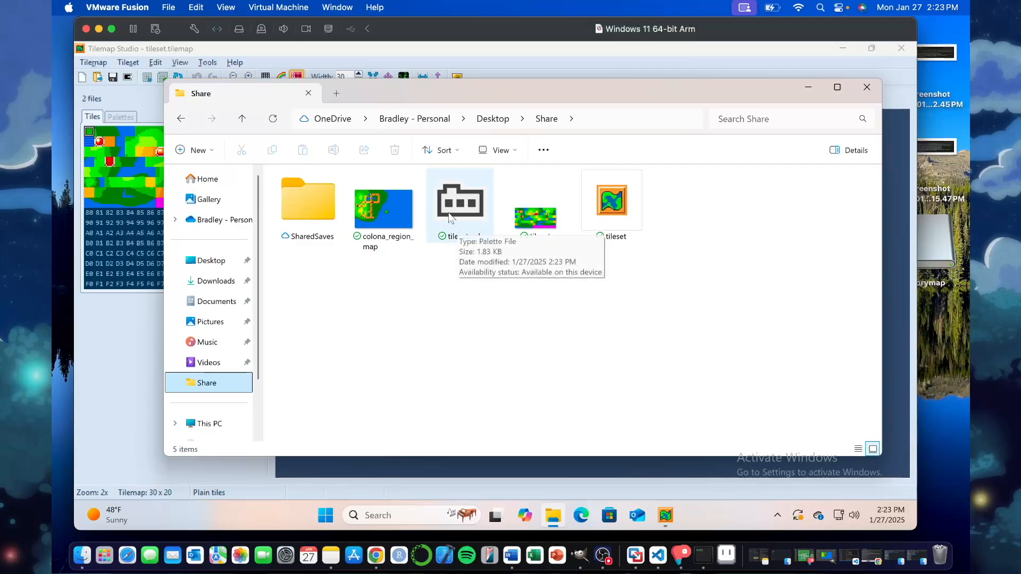
pyautogui.rightClick(459, 227)
pyautogui.moveTo(532, 241)
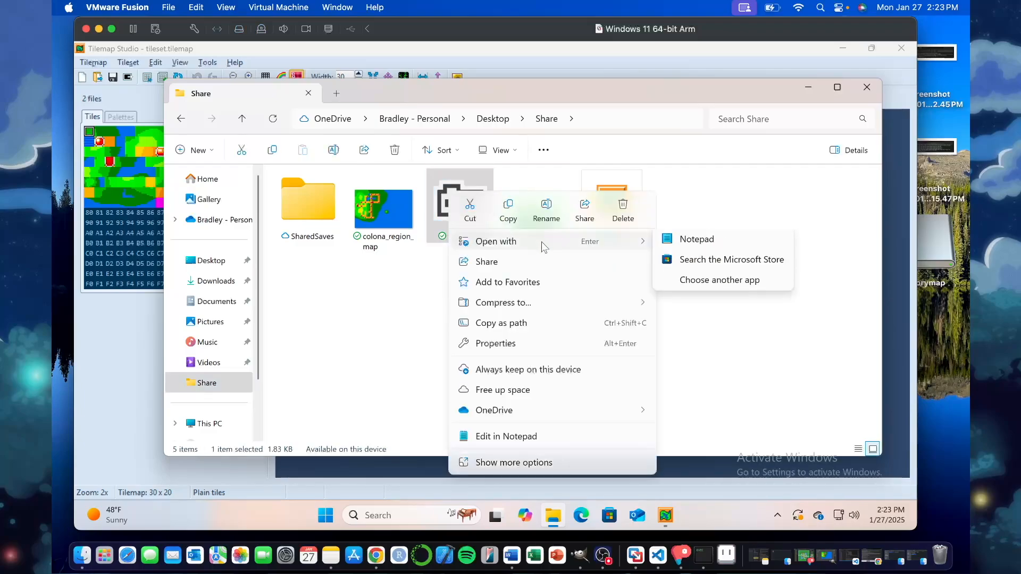
pyautogui.click(692, 246)
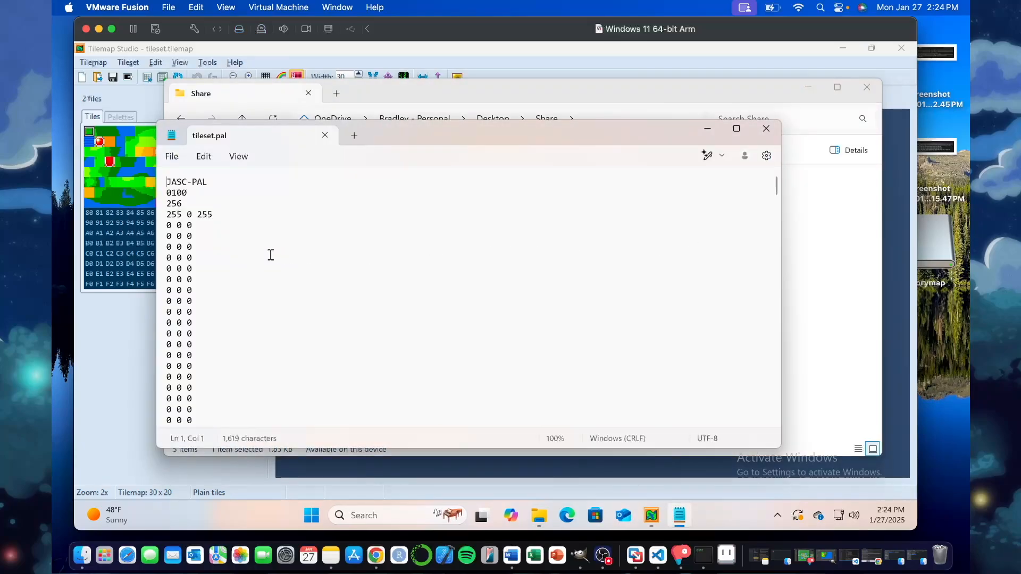
pyautogui.moveTo(216, 215); pyautogui.dragTo(162, 184)
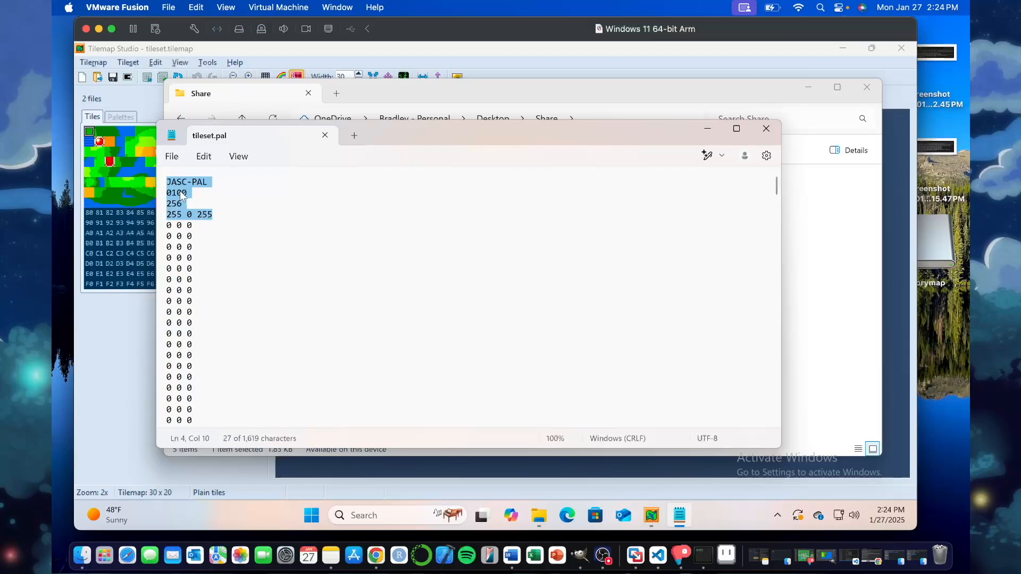
pyautogui.click(223, 247)
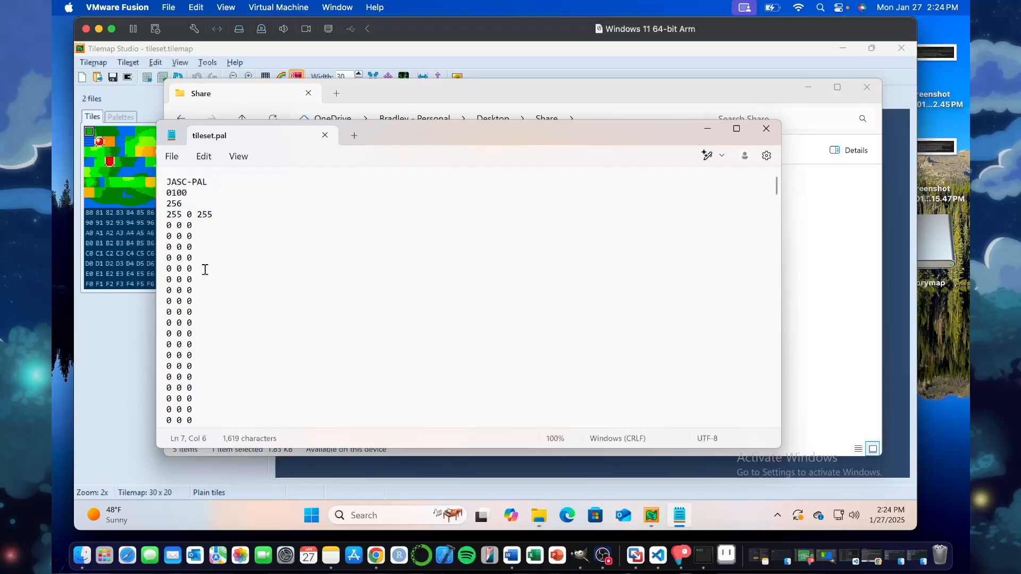
# Step: Copy the sixteen color lines from 255 255 255 through 198 0 0 in tileset.pal and delete them from their place
pyautogui.scroll(-15, 223, 296)
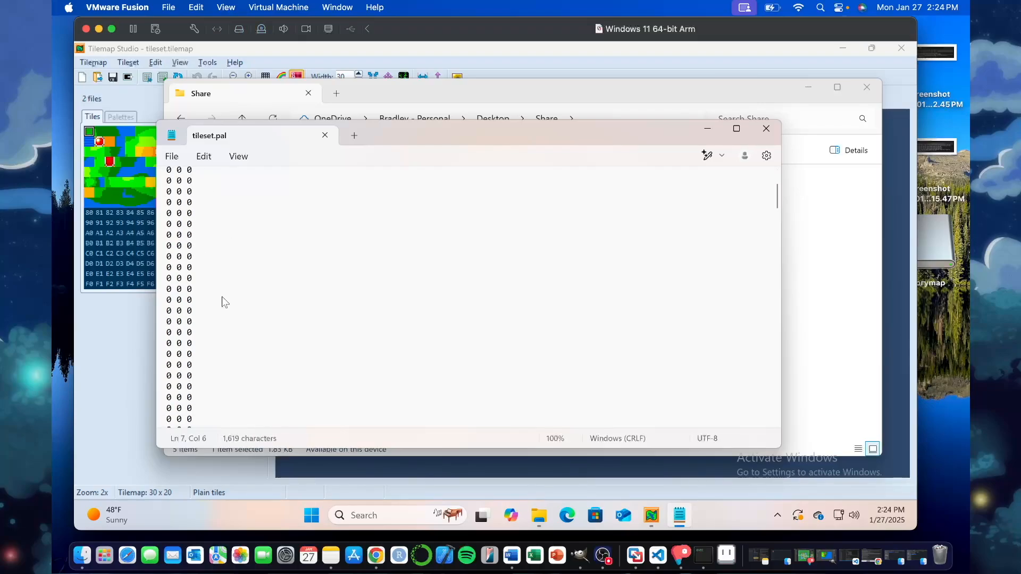
pyautogui.scroll(-10, 224, 302)
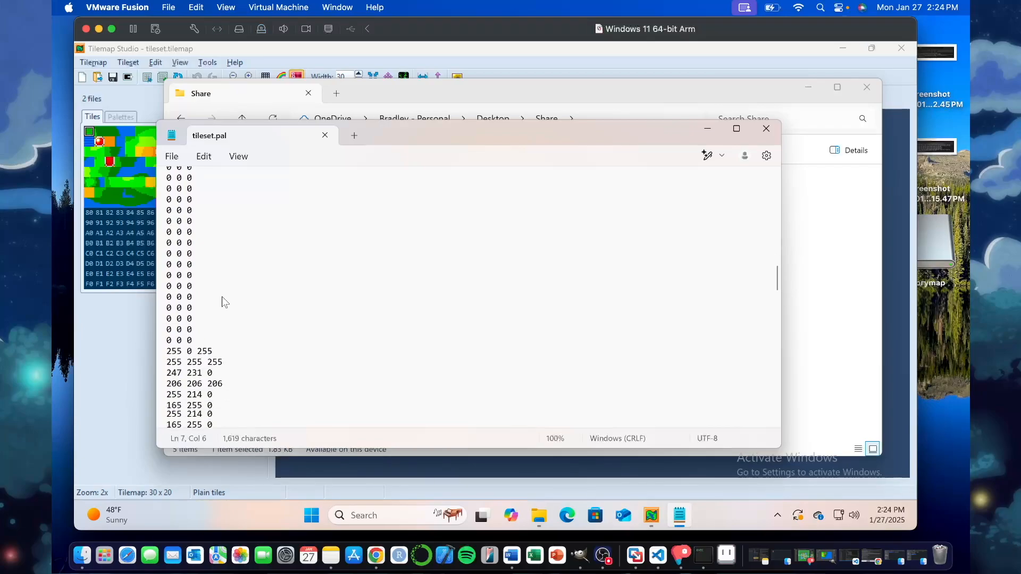
pyautogui.scroll(3, 223, 302)
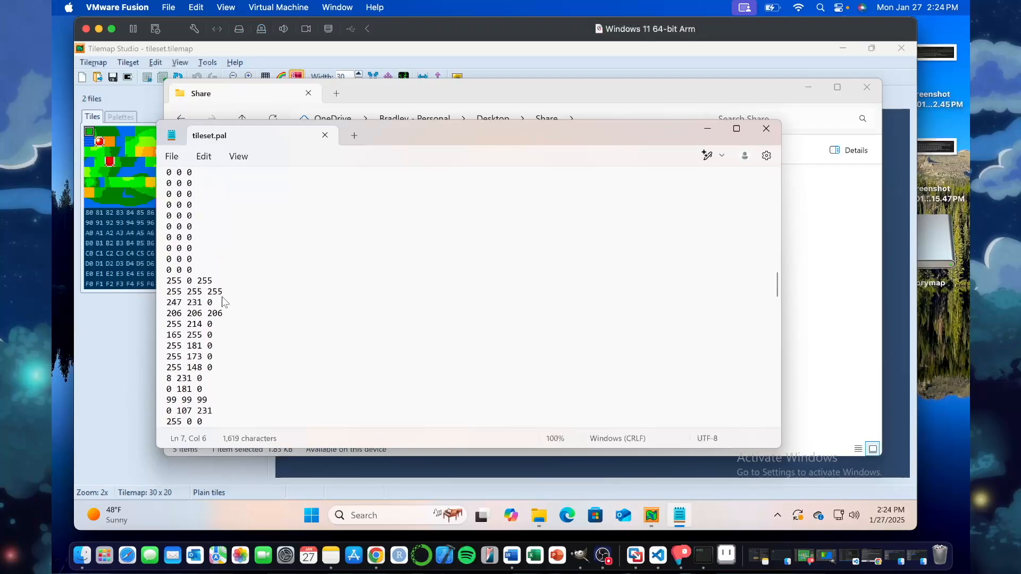
pyautogui.scroll(-1, 223, 302)
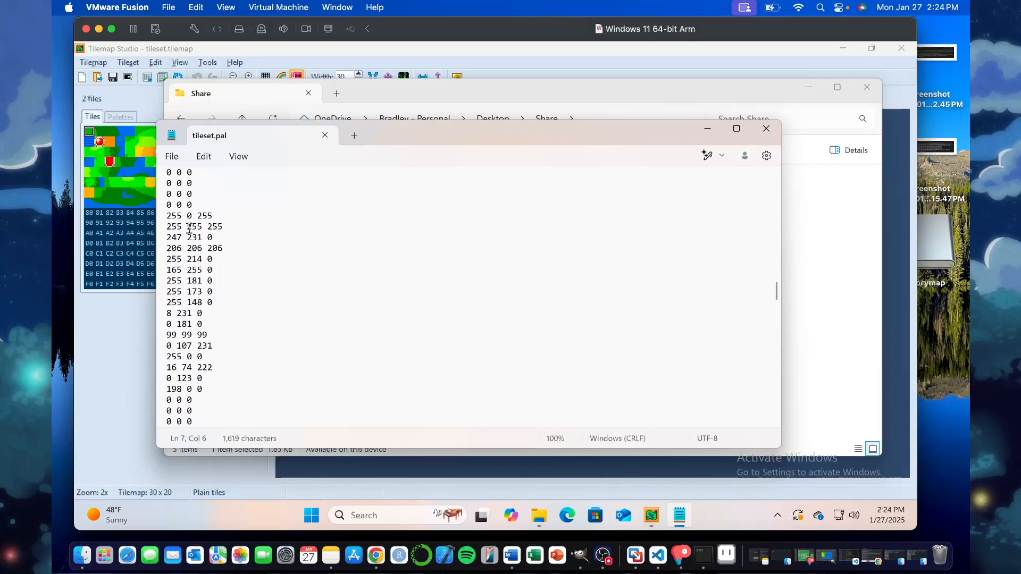
pyautogui.moveTo(208, 387); pyautogui.dragTo(154, 228)
pyautogui.hotkey('ctrl', 'c')
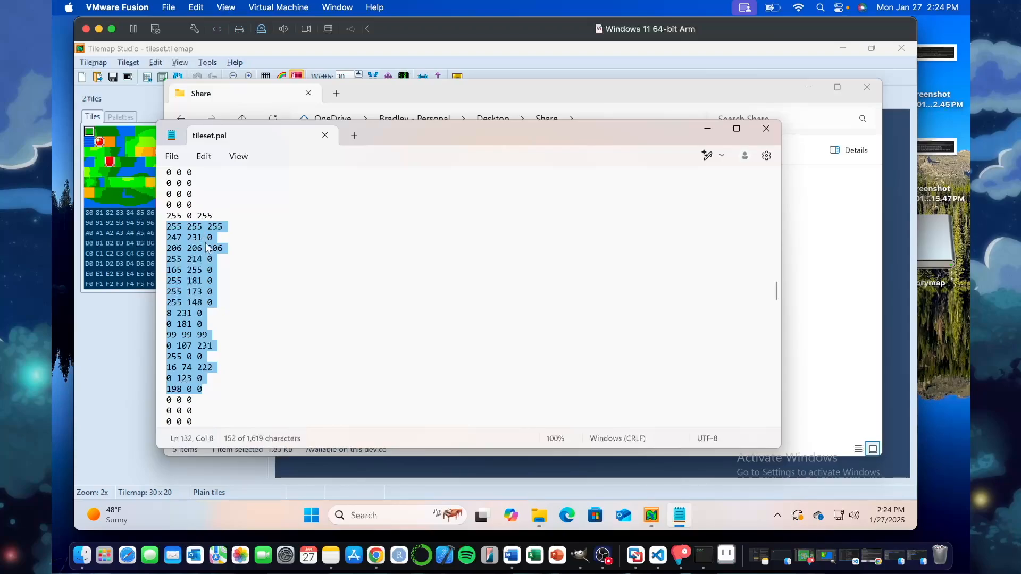
pyautogui.press('BackSpace')
pyautogui.press('BackSpace')
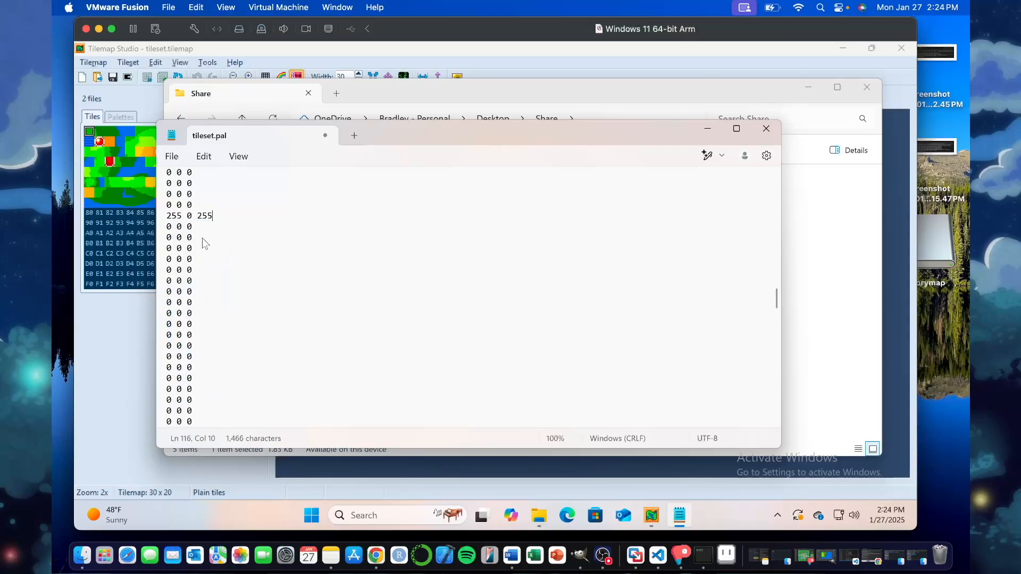
# Step: Replace the 255 0 255 entry above the deleted color lines with 0 0 0
pyautogui.press('BackSpace')
pyautogui.press('BackSpace')
pyautogui.click(179, 215)
pyautogui.press('BackSpace')
pyautogui.press('BackSpace')
pyautogui.press('Delete')
pyautogui.write('0')
# Step: Paste the copied color lines directly below the first 255 0 255 entry in tileset.pal and review the list
pyautogui.scroll(20, 238, 232)
pyautogui.click(229, 215)
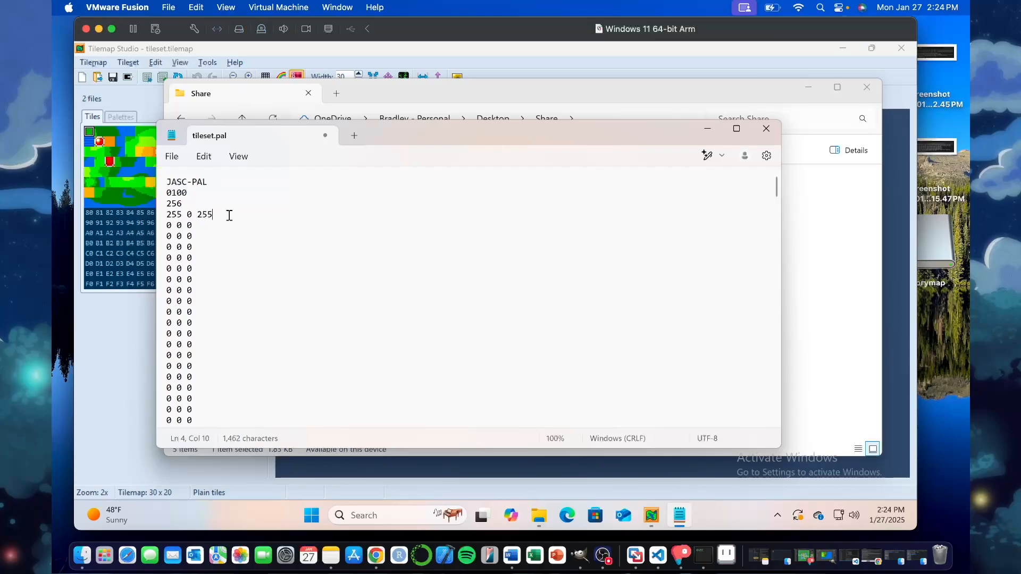
pyautogui.press('Return')
pyautogui.hotkey('ctrl', 'v')
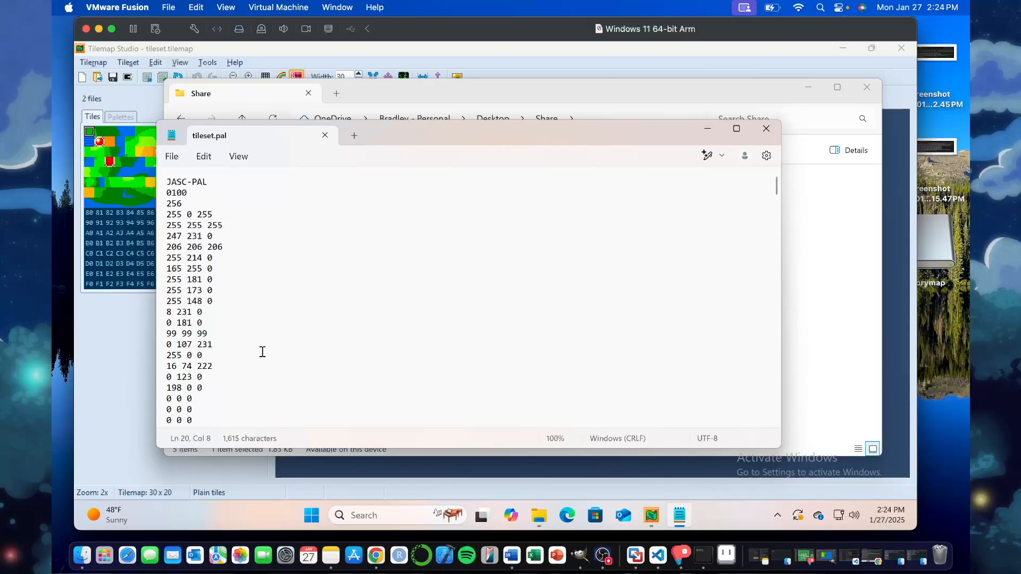
pyautogui.scroll(-2, 275, 352)
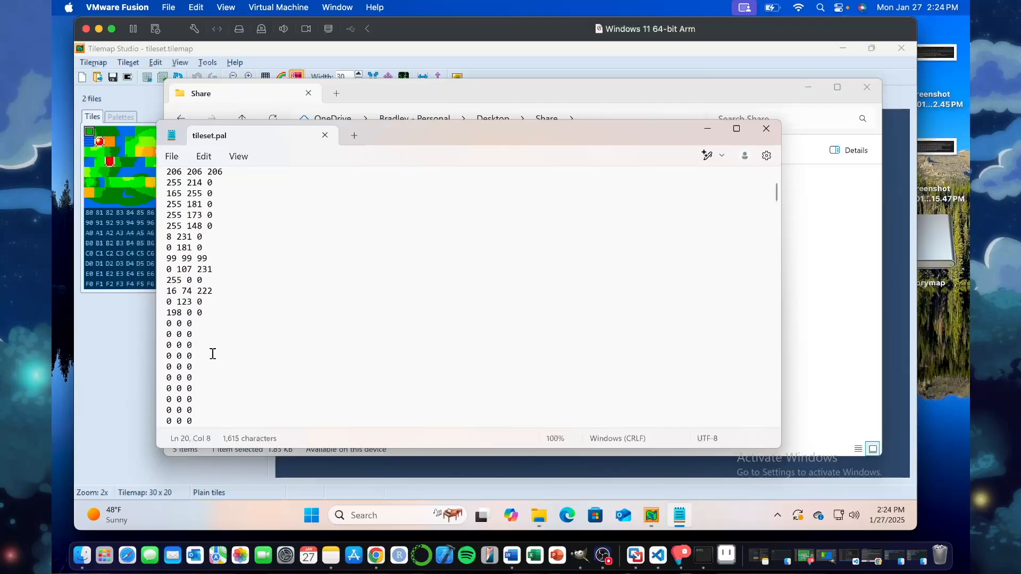
pyautogui.scroll(-6, 201, 362)
pyautogui.scroll(8, 201, 363)
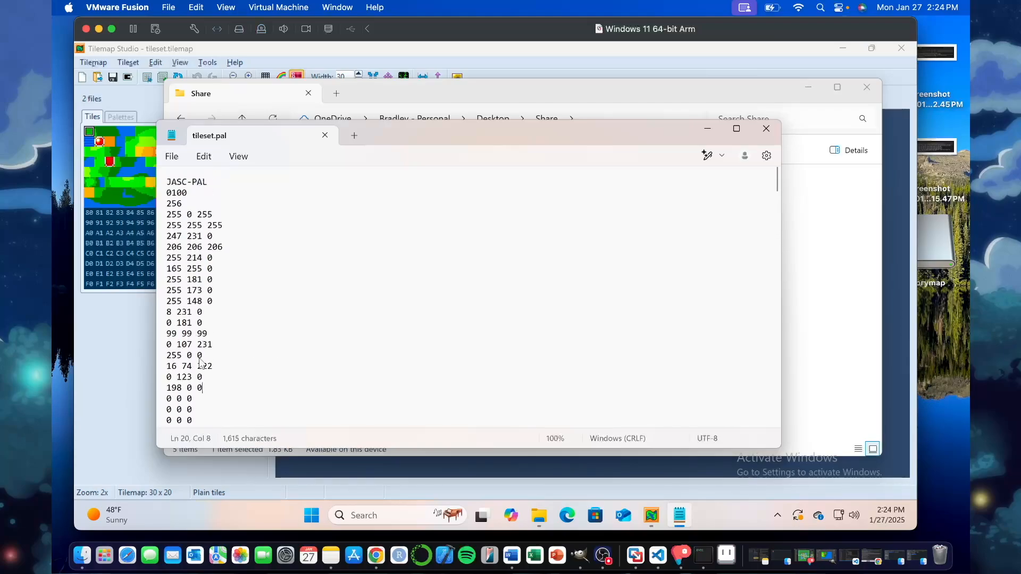
# Step: Close tileset.pal, switch back to Tilemap Studio, and resize the tilemap to 64 by 64 tiles with the map anchored at the upper-left corner
pyautogui.click(325, 136)
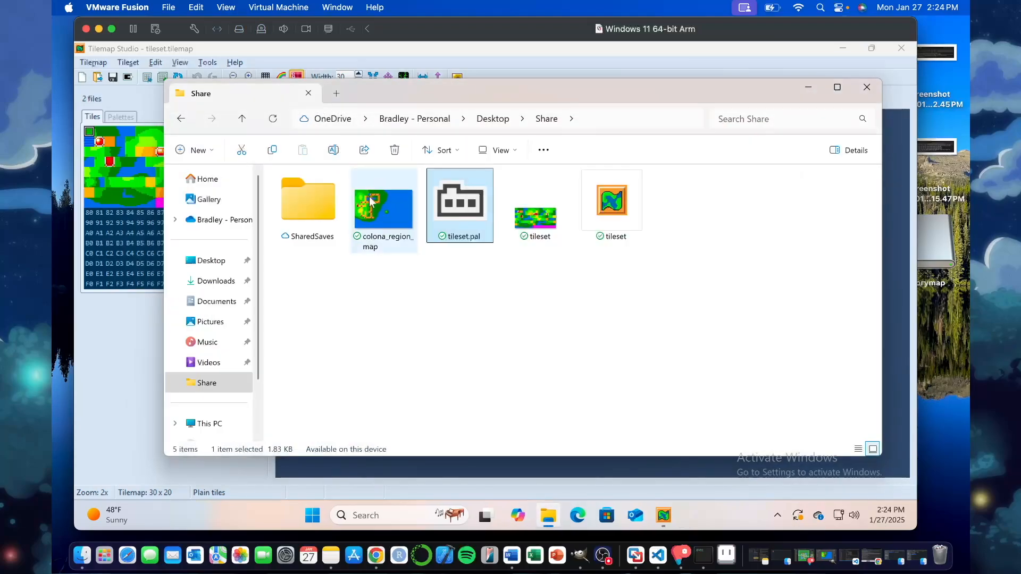
pyautogui.click(139, 343)
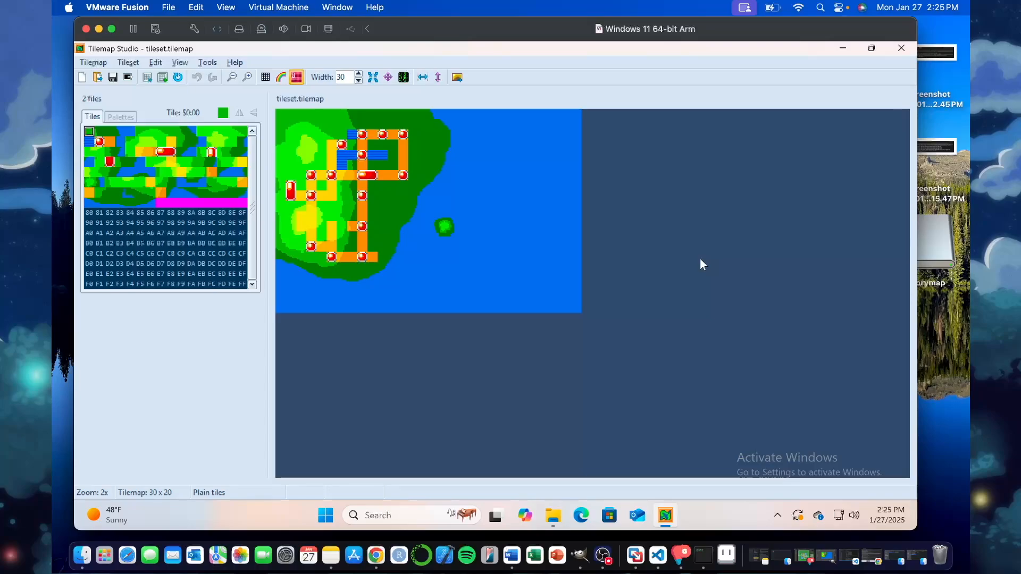
pyautogui.click(208, 62)
pyautogui.click(228, 101)
pyautogui.click(523, 265)
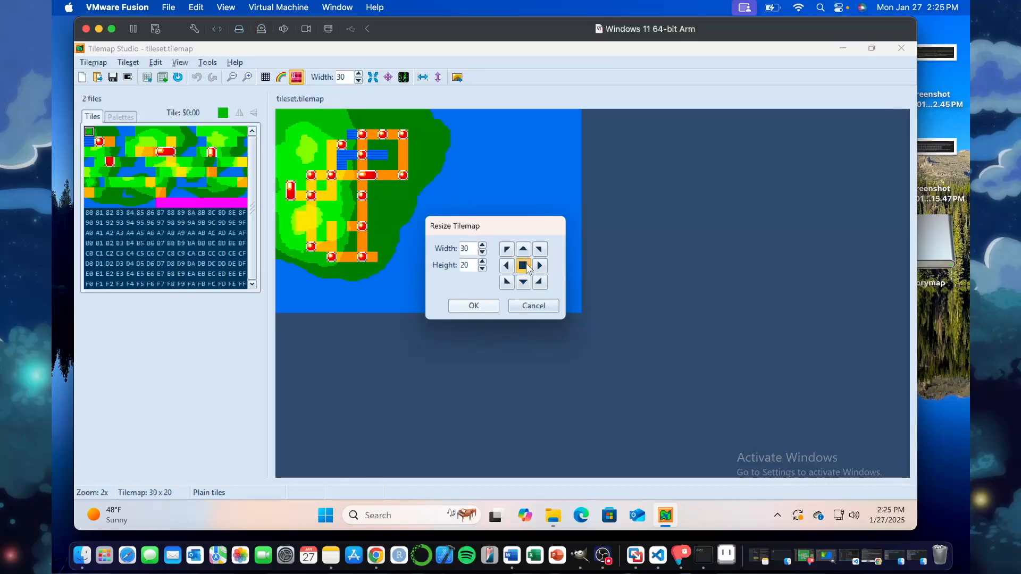
pyautogui.click(507, 250)
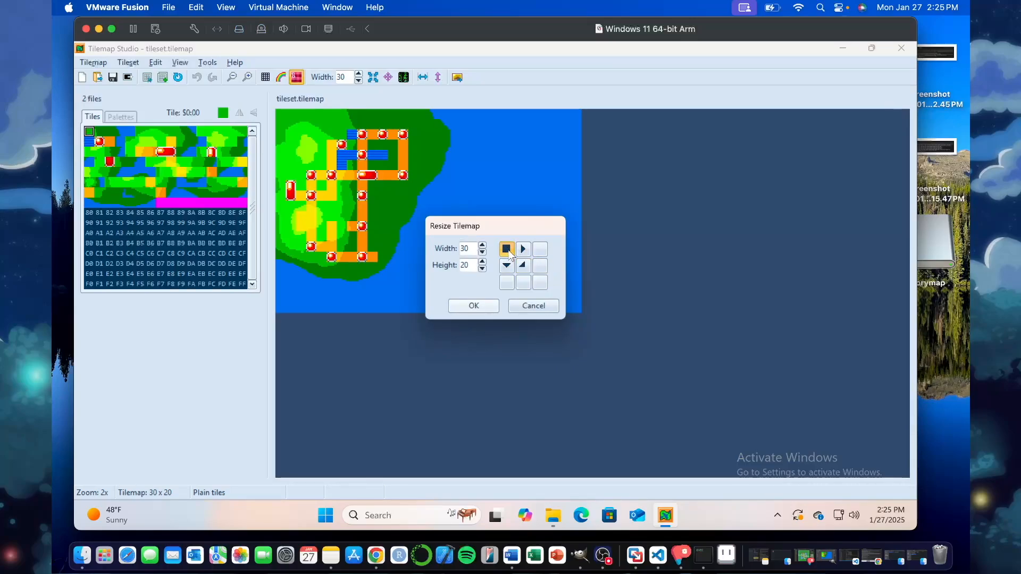
pyautogui.doubleClick(472, 250)
pyautogui.write('64')
pyautogui.doubleClick(473, 266)
pyautogui.write('6')
pyautogui.click(478, 304)
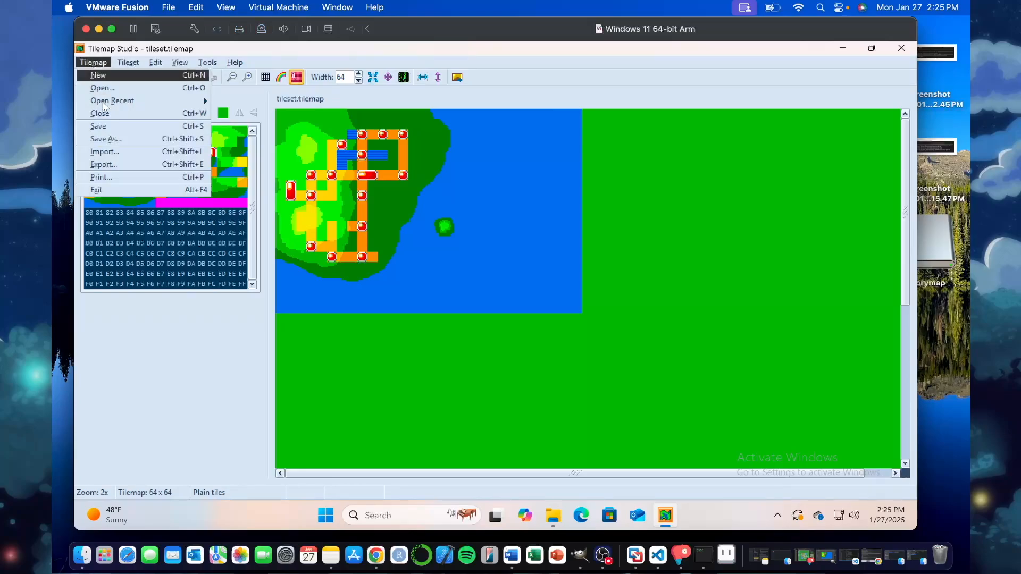
# Step: Save the resized tilemap as a new file named map.bin in the Share folder
pyautogui.click(118, 139)
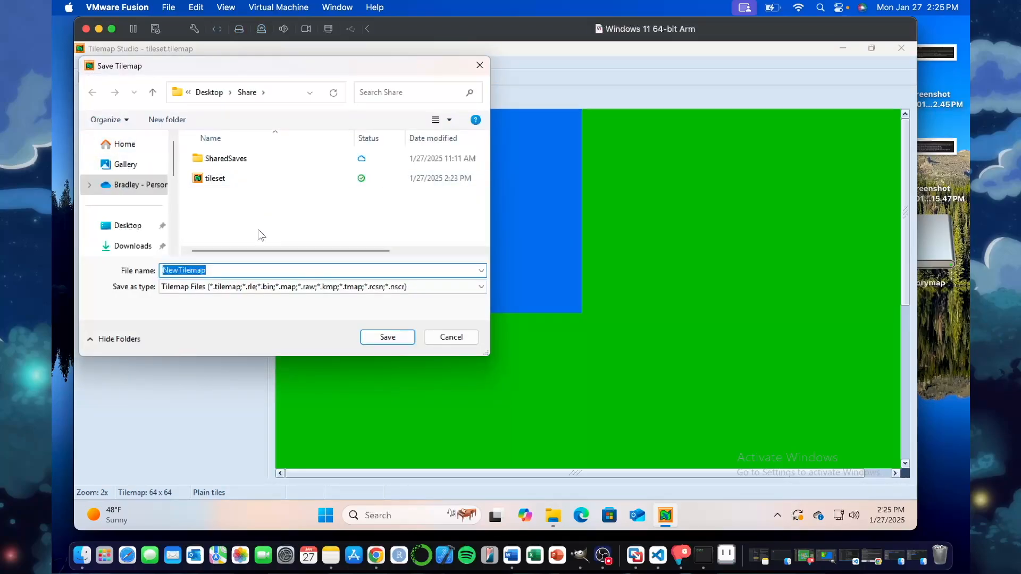
pyautogui.write('map.bin')
pyautogui.press('Return')
pyautogui.click(568, 298)
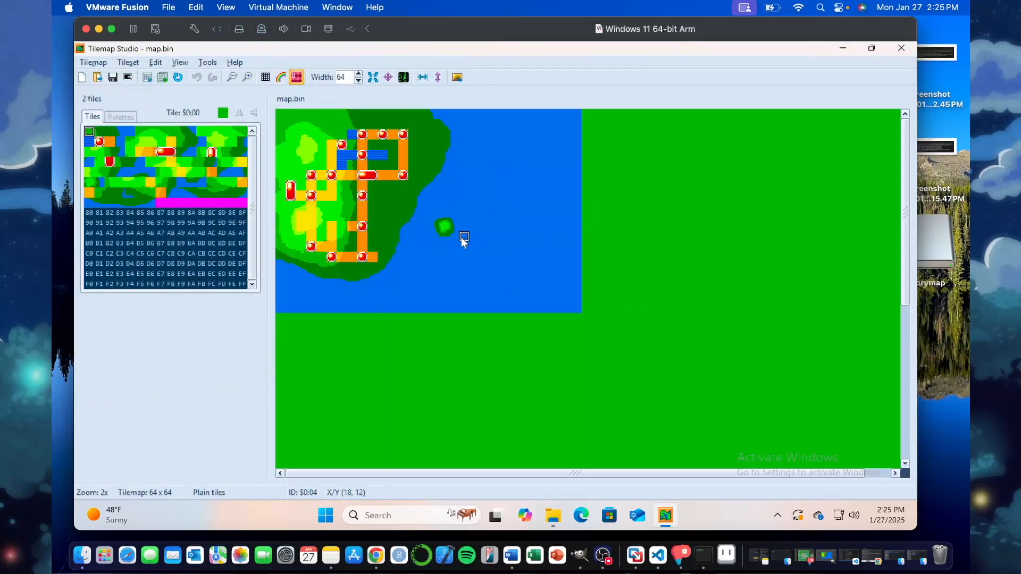
# Step: Open the original tileset tilemap from the Share folder in Plain tiles format
pyautogui.click(98, 77)
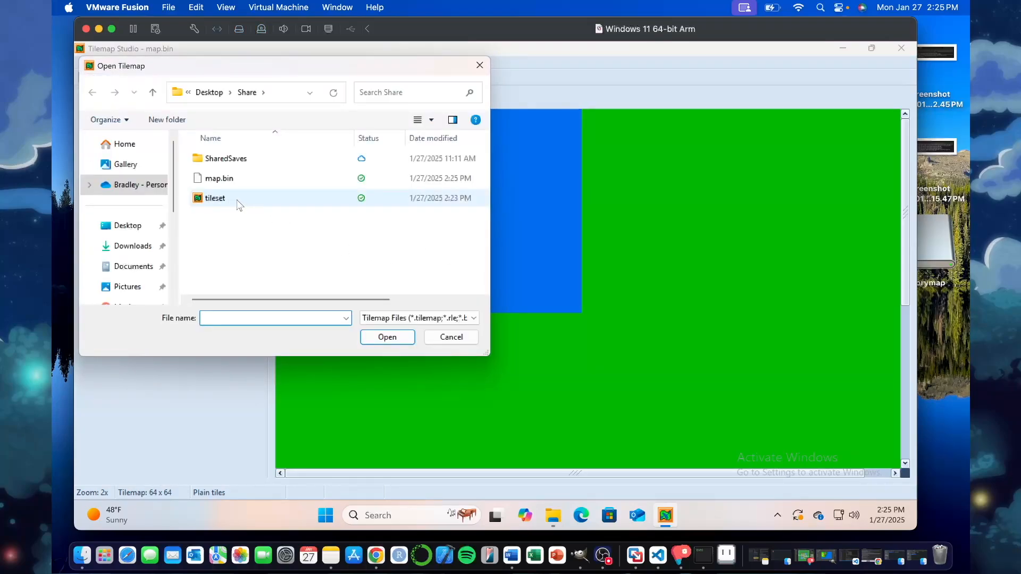
pyautogui.doubleClick(232, 201)
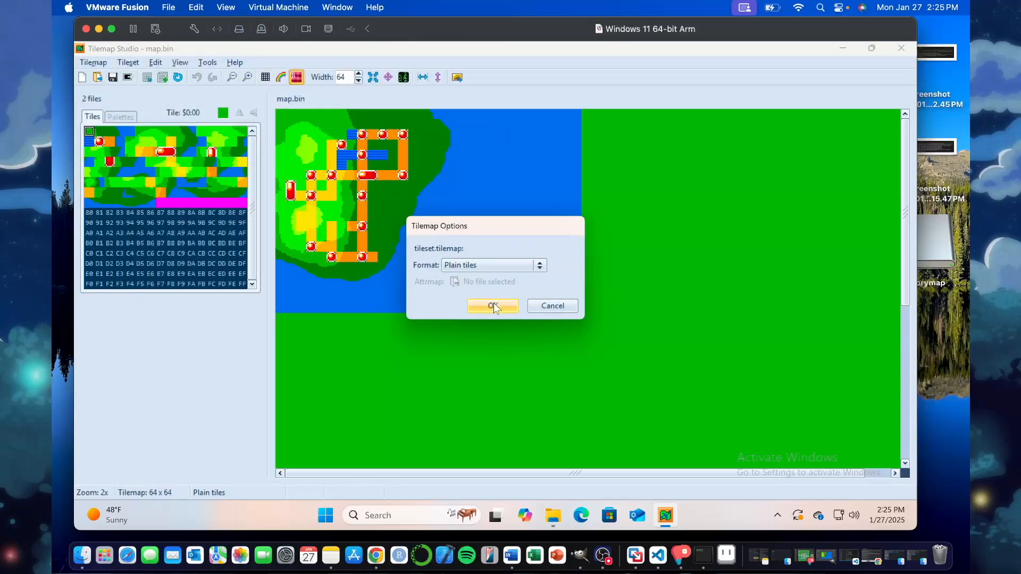
pyautogui.click(493, 306)
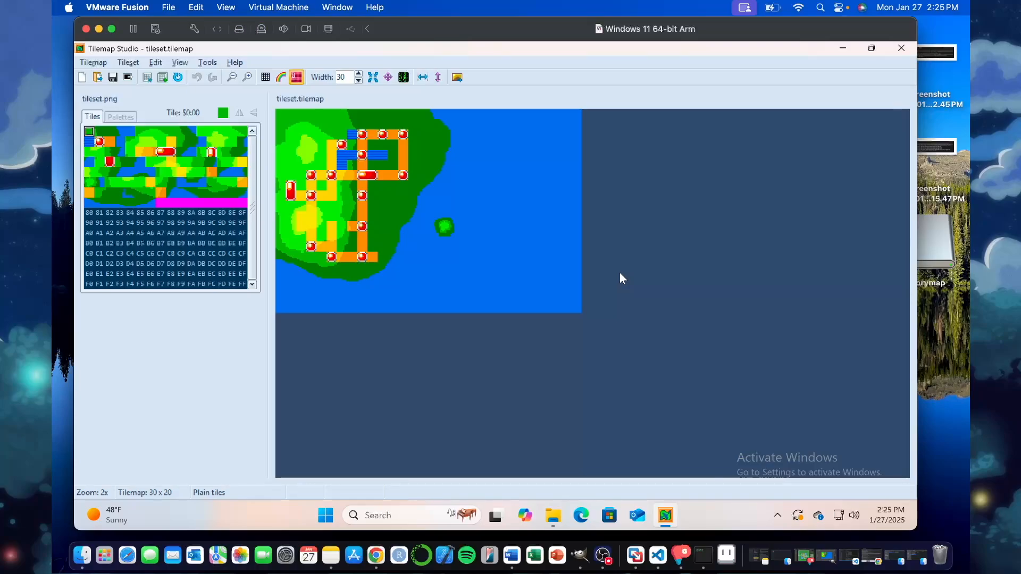
pyautogui.click(207, 62)
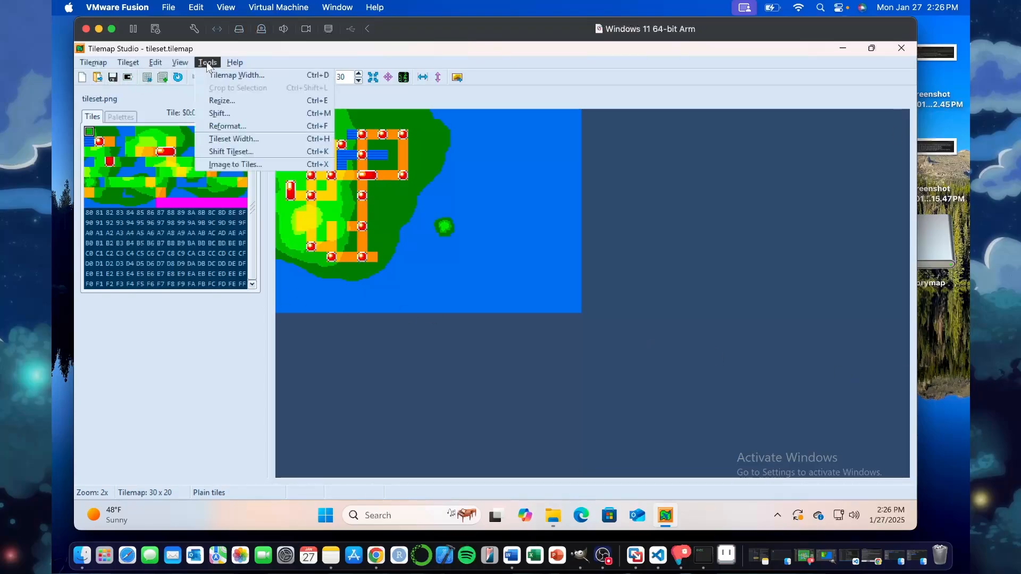
pyautogui.click(238, 165)
pyautogui.click(574, 384)
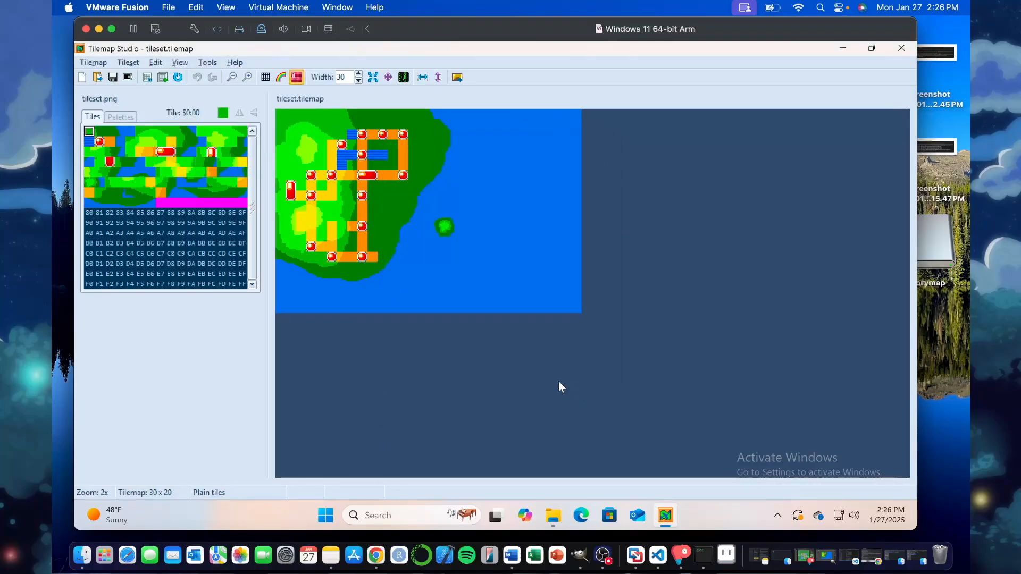
# Step: Resize the reopened tilemap to a width of 64 and a height of 32 tiles, keeping the map in the upper-left corner
pyautogui.click(204, 64)
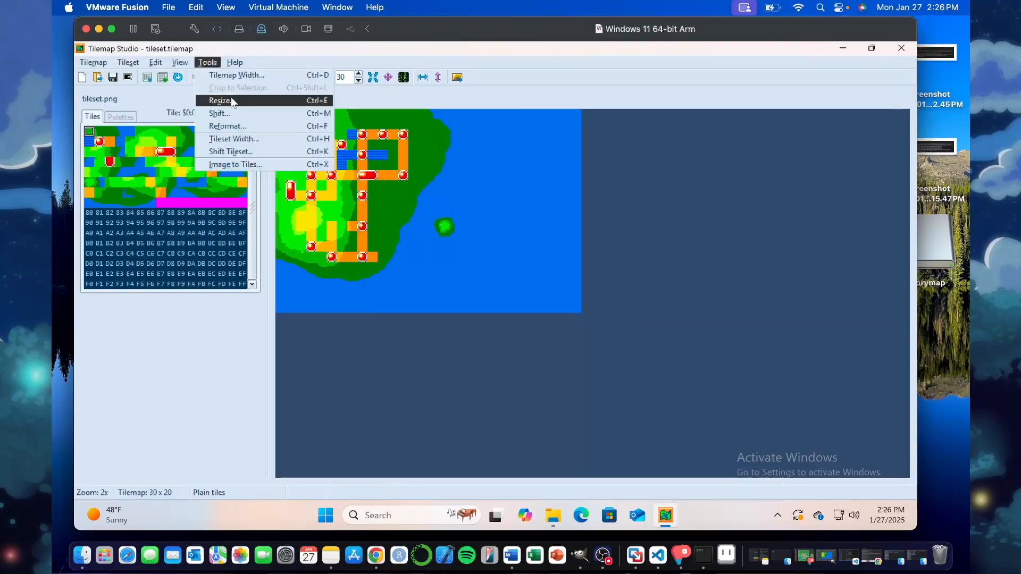
pyautogui.click(232, 100)
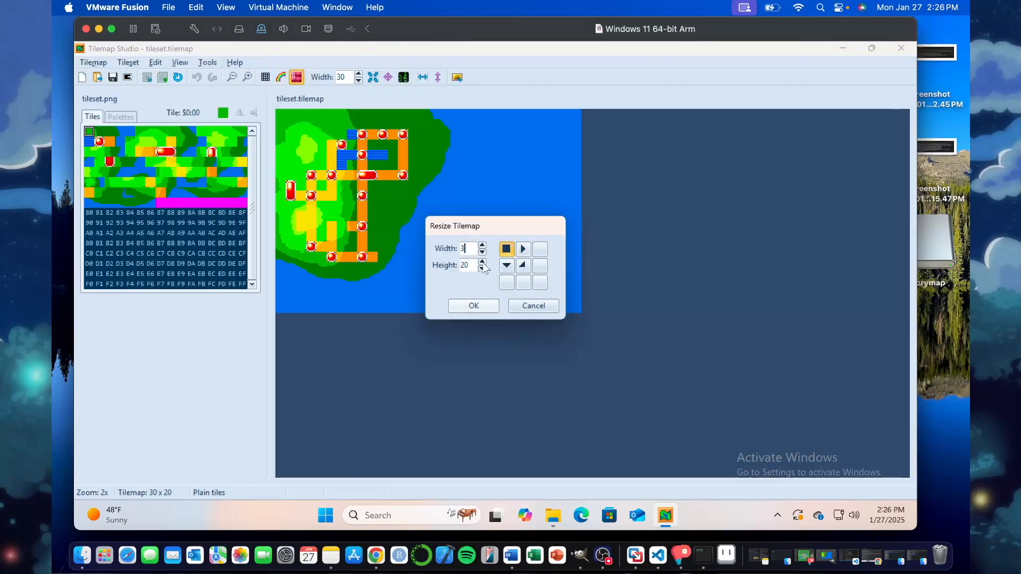
pyautogui.write('64')
pyautogui.doubleClick(467, 265)
pyautogui.write('32')
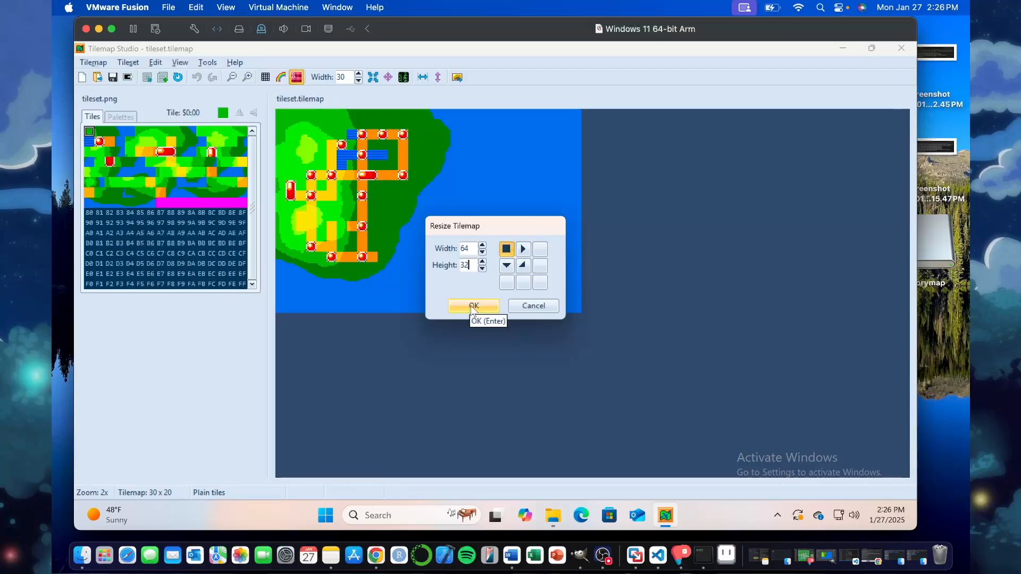
pyautogui.click(472, 306)
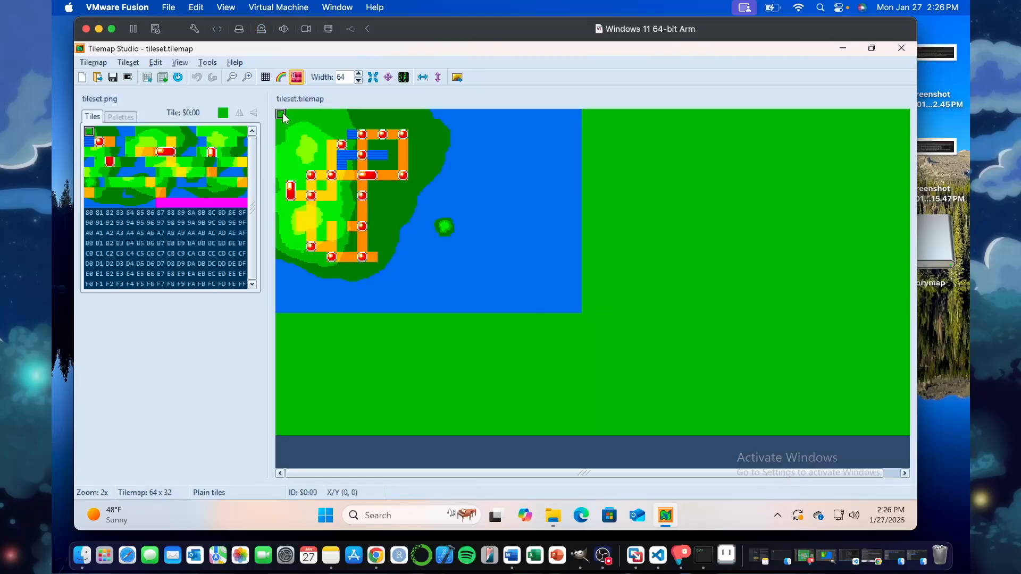
# Step: Copy the 29x20 map block after the first column one tile to the right and fill the gap with a blank green 1x20 column
pyautogui.moveTo(288, 114); pyautogui.dragTo(579, 308)
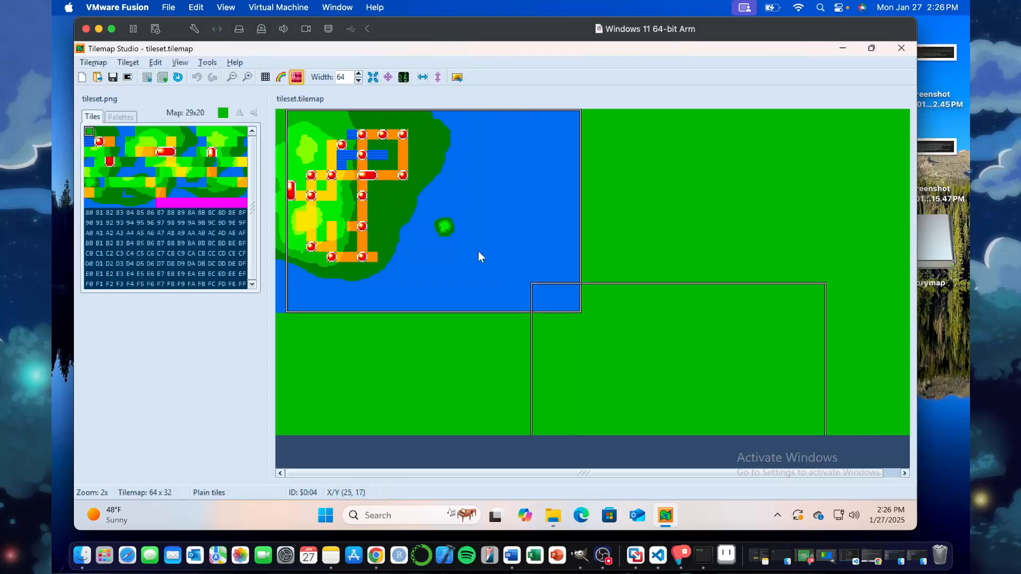
pyautogui.click(302, 115)
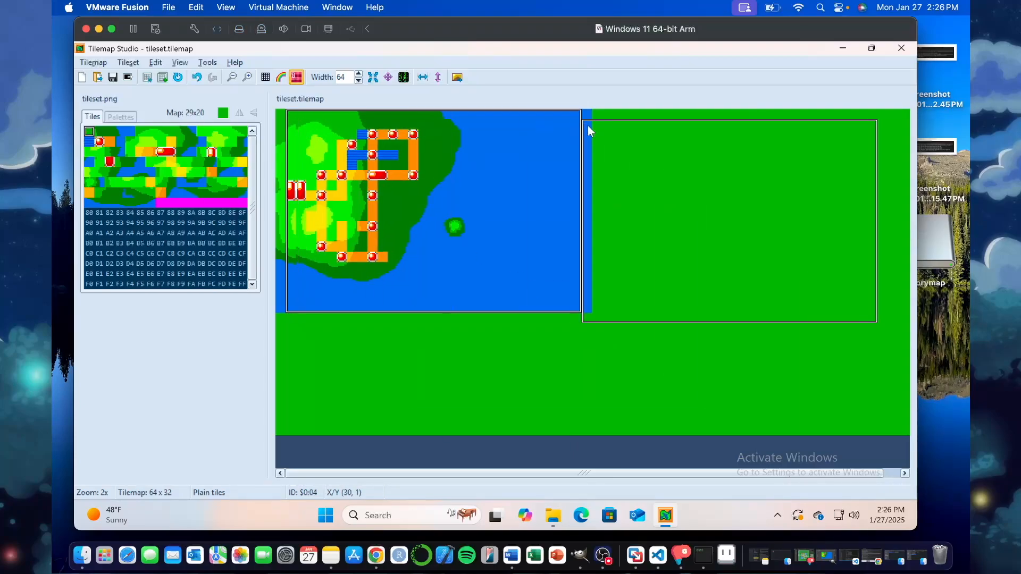
pyautogui.moveTo(596, 118); pyautogui.dragTo(597, 313)
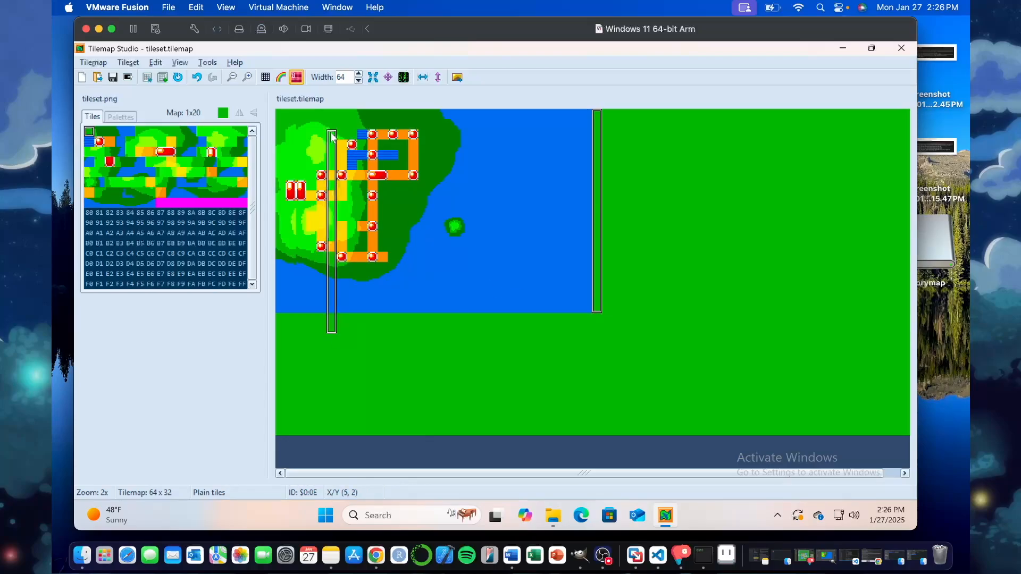
pyautogui.click(291, 116)
# Step: Shift the remaining 28x20 map block one tile right, insert another green 1x20 column, and repeat until green columns separate all map columns
pyautogui.moveTo(311, 114); pyautogui.dragTo(584, 311)
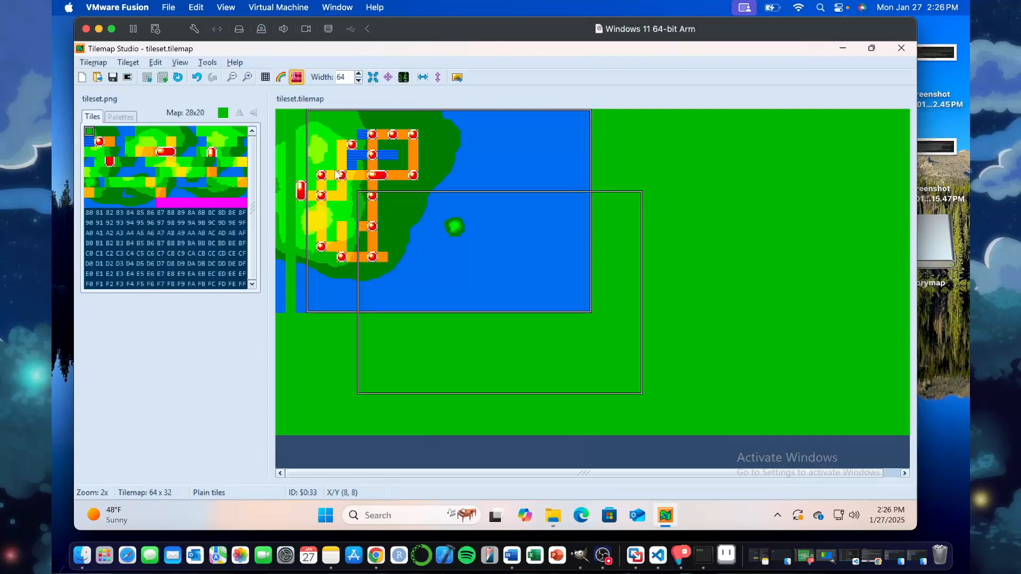
pyautogui.click(323, 118)
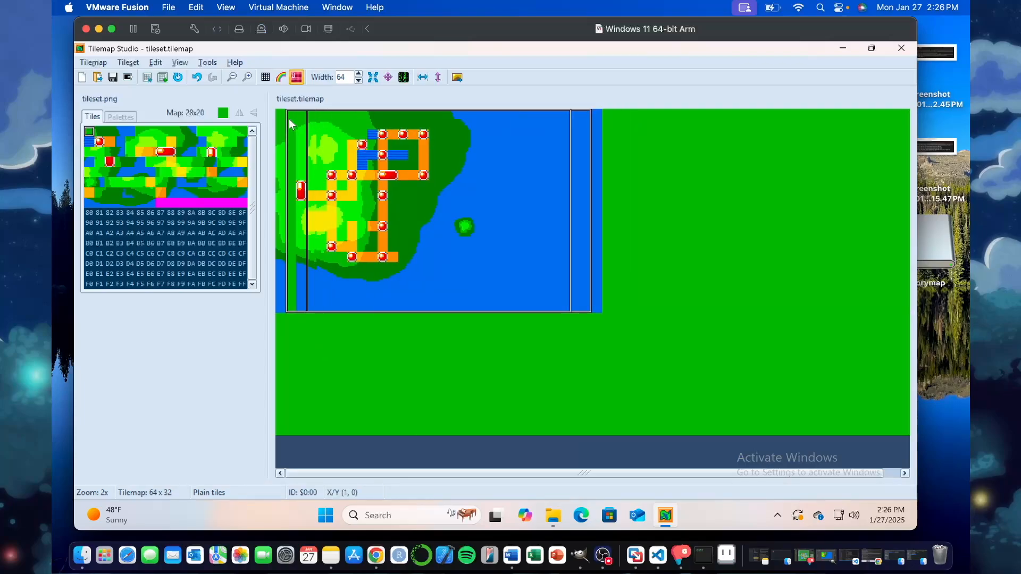
pyautogui.moveTo(290, 114); pyautogui.dragTo(292, 314)
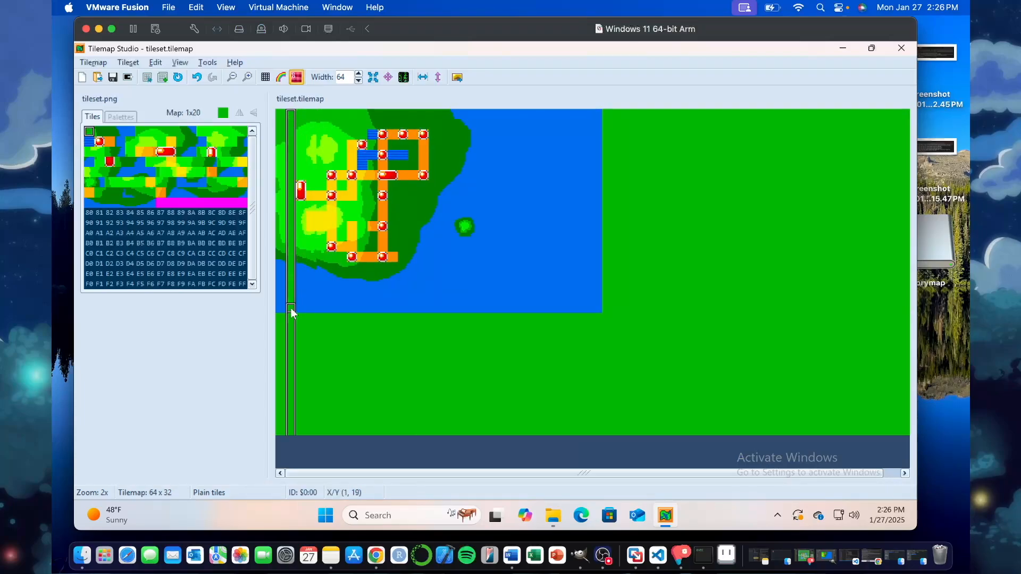
pyautogui.click(308, 113)
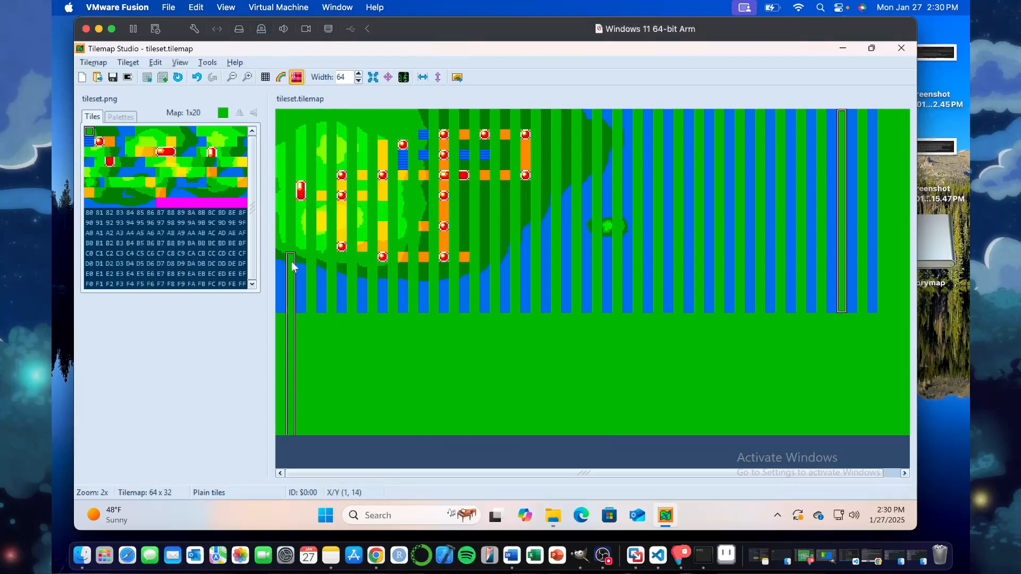
pyautogui.click(89, 133)
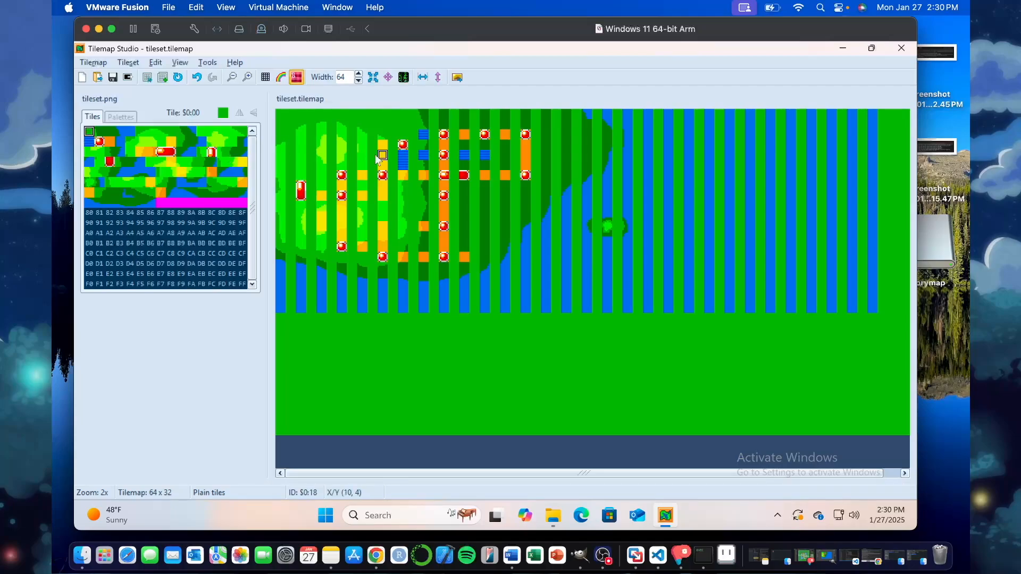
# Step: Save the interleaved 64 by 32 tilemap as region_map.bin in the Share folder
pyautogui.click(96, 62)
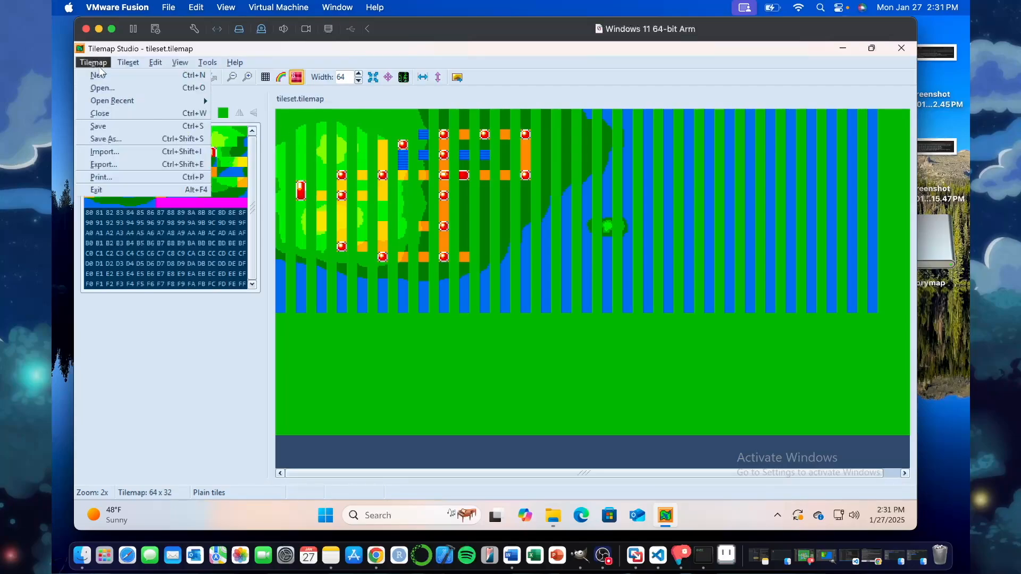
pyautogui.click(119, 138)
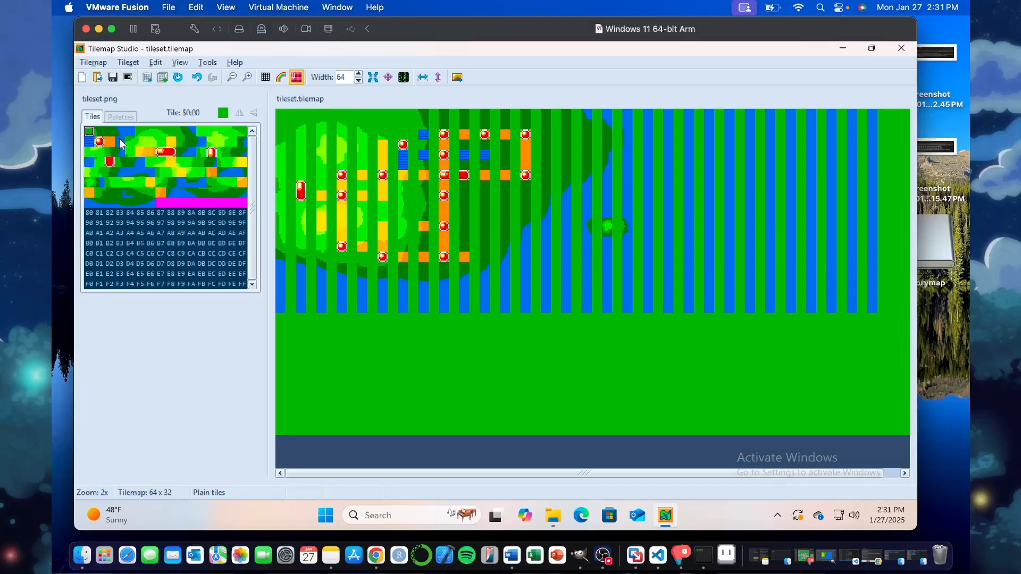
pyautogui.write('region_map.bin')
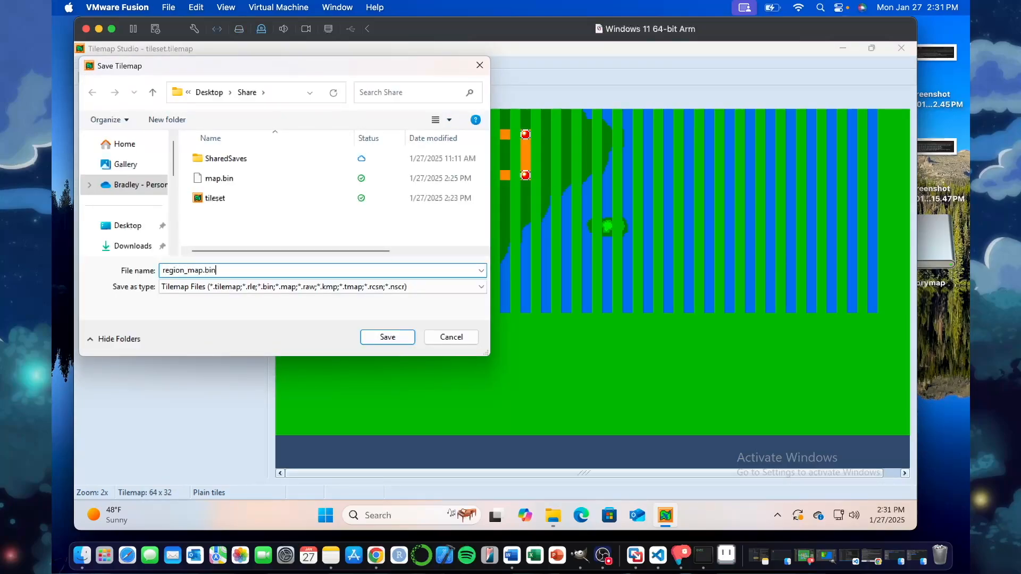
pyautogui.press('Return')
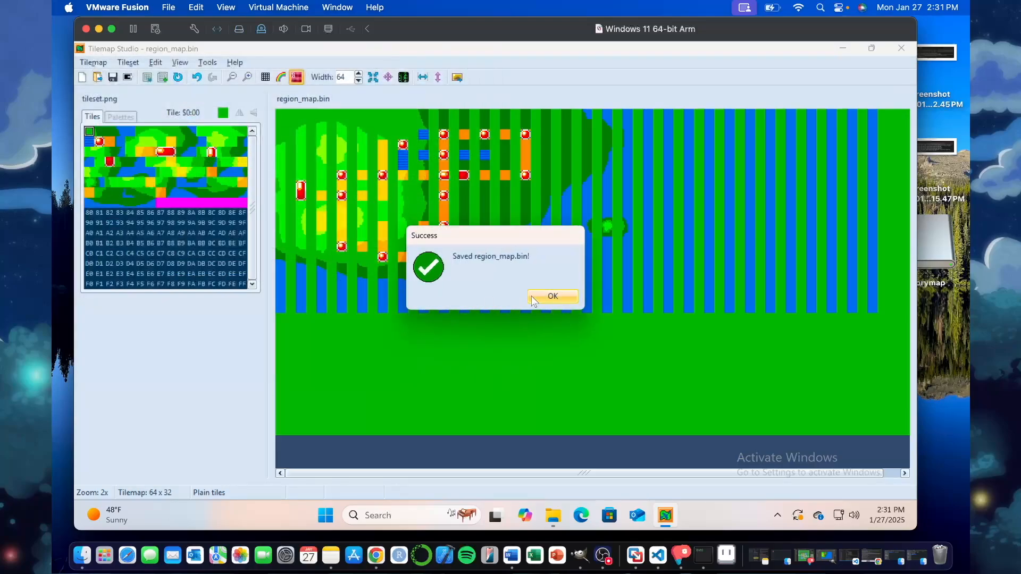
pyautogui.click(550, 300)
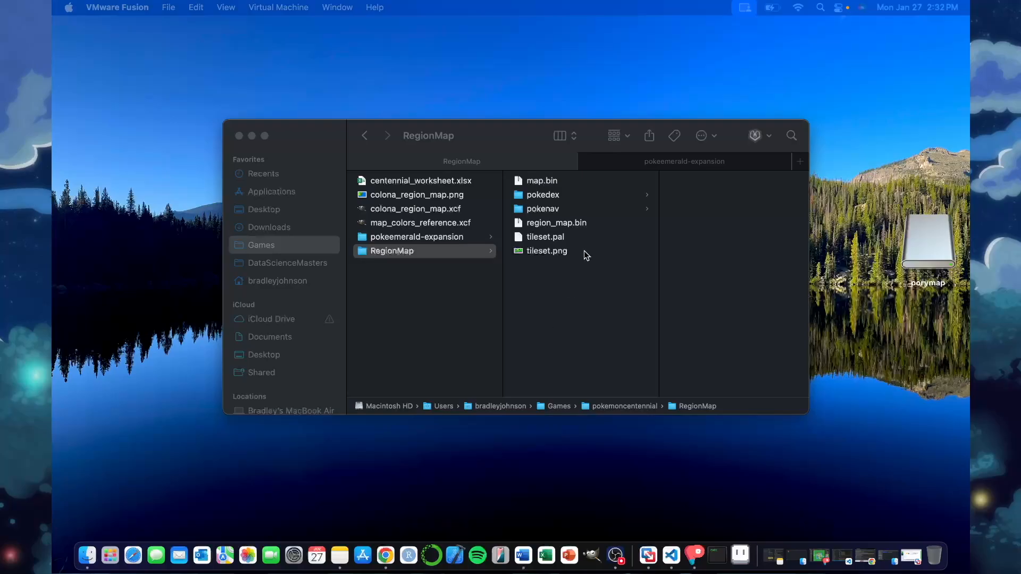
# Step: In Finder's RegionMap folder, move map.bin into the pokenav folder and region_map.bin into the pokedex folder
pyautogui.moveTo(553, 183); pyautogui.dragTo(552, 213)
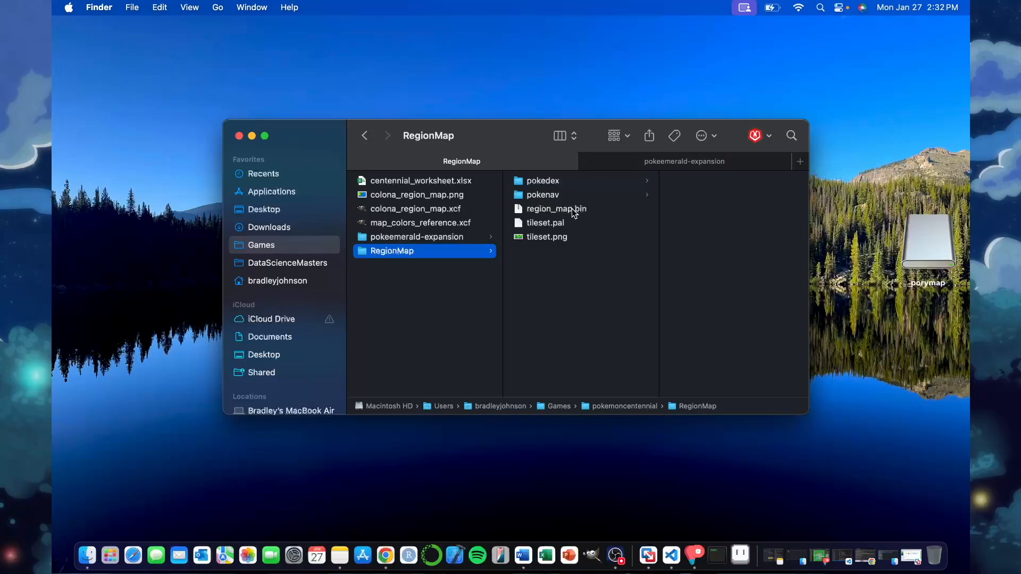
pyautogui.click(558, 210)
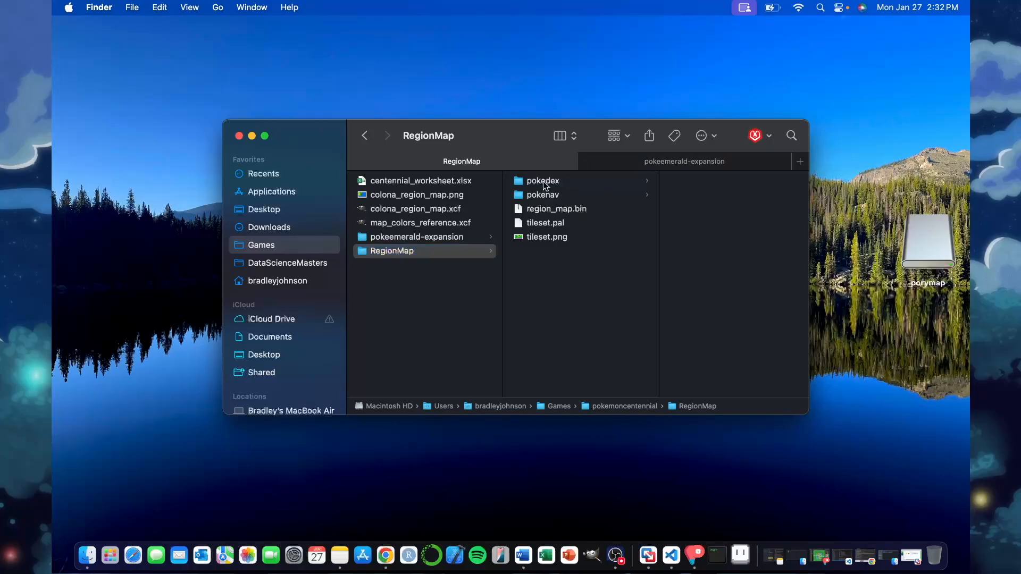
pyautogui.click(563, 210)
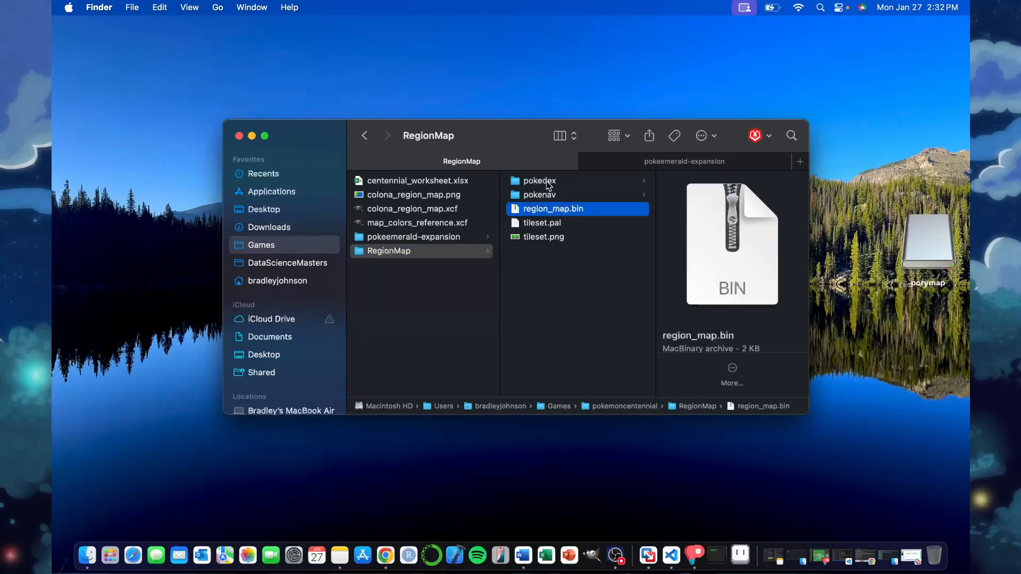
pyautogui.click(567, 209)
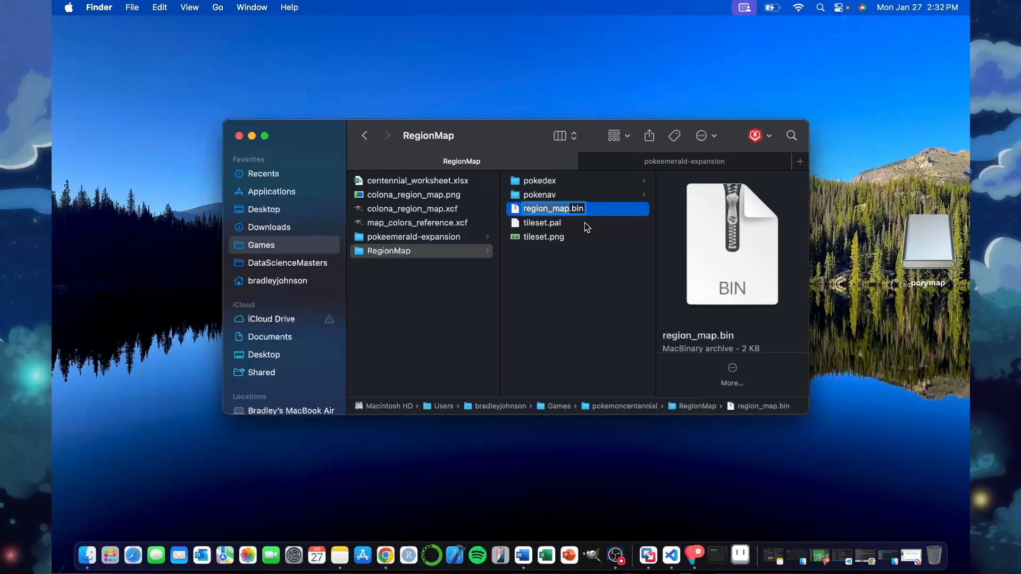
pyautogui.click(584, 303)
pyautogui.click(572, 209)
pyautogui.moveTo(558, 213); pyautogui.dragTo(545, 183)
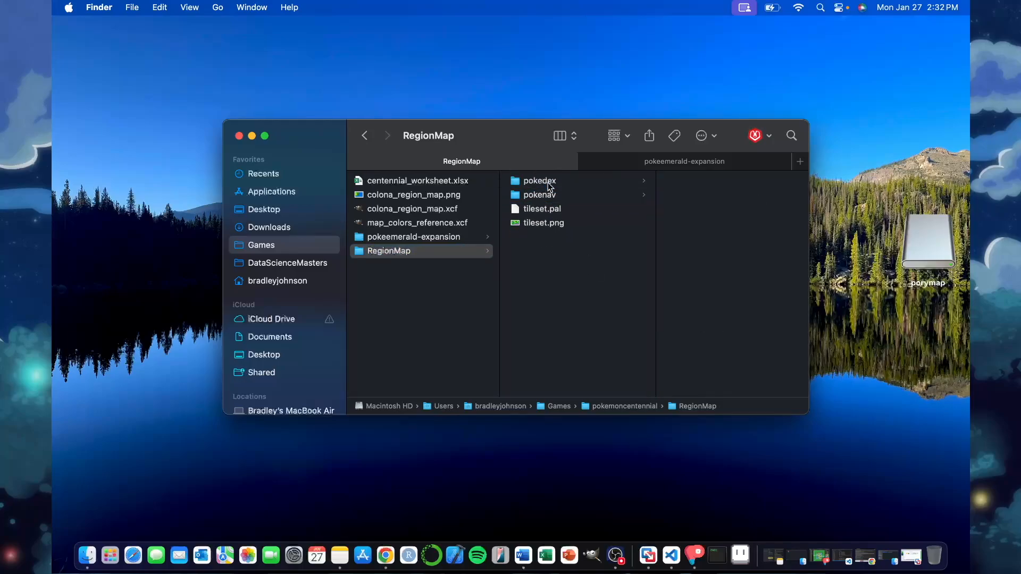
# Step: Copy tileset.pal and tileset.png from the RegionMap folder into its pokedex subfolder
pyautogui.click(553, 210)
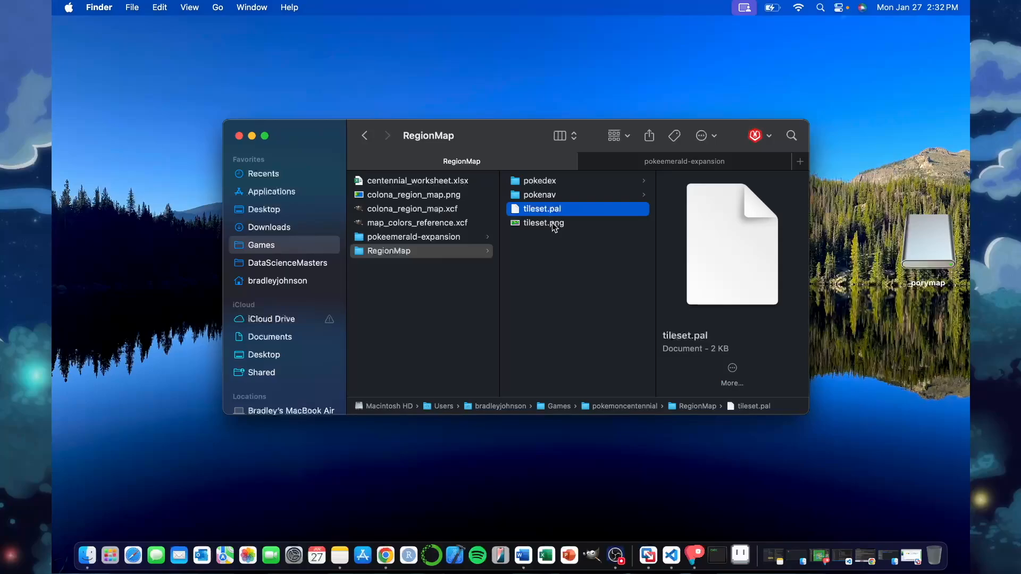
pyautogui.keyDown('shift'); pyautogui.click(552, 222); pyautogui.keyUp('shift')
pyautogui.rightClick(552, 222)
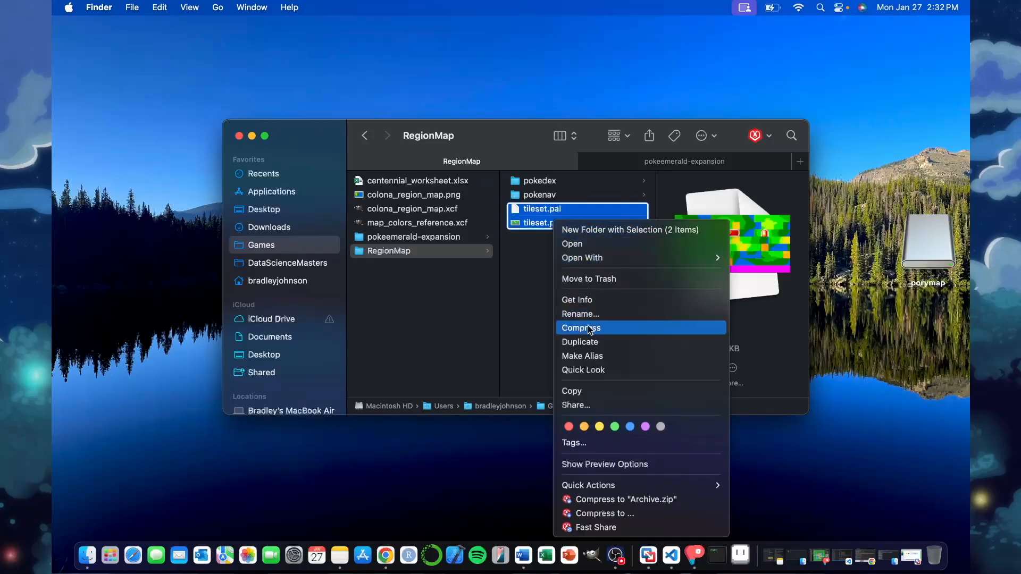
pyautogui.click(595, 392)
pyautogui.click(585, 182)
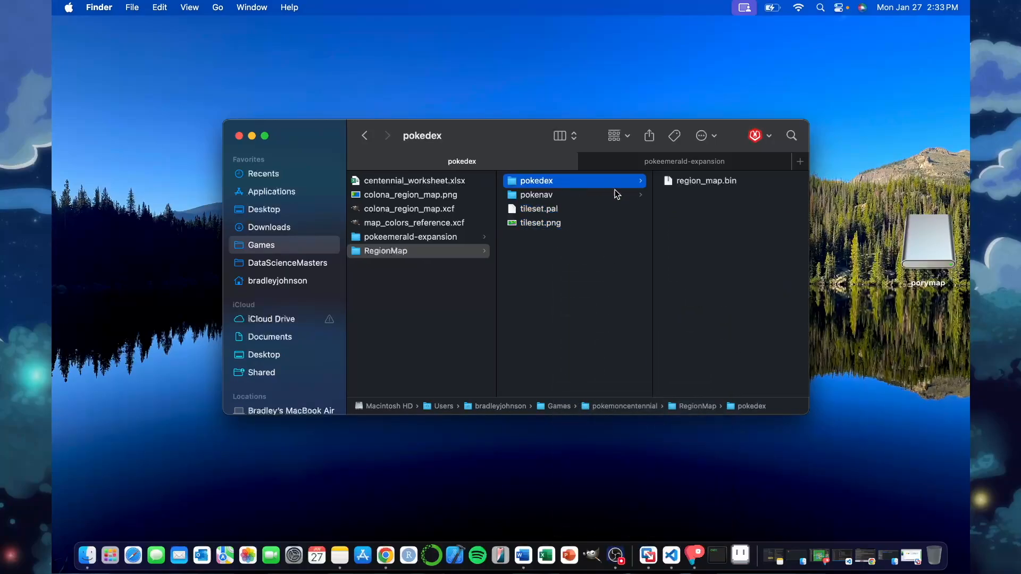
pyautogui.rightClick(694, 234)
pyautogui.click(715, 256)
# Step: Rename the tileset.pal copy in the pokedex folder to region_map.pal
pyautogui.rightClick(693, 194)
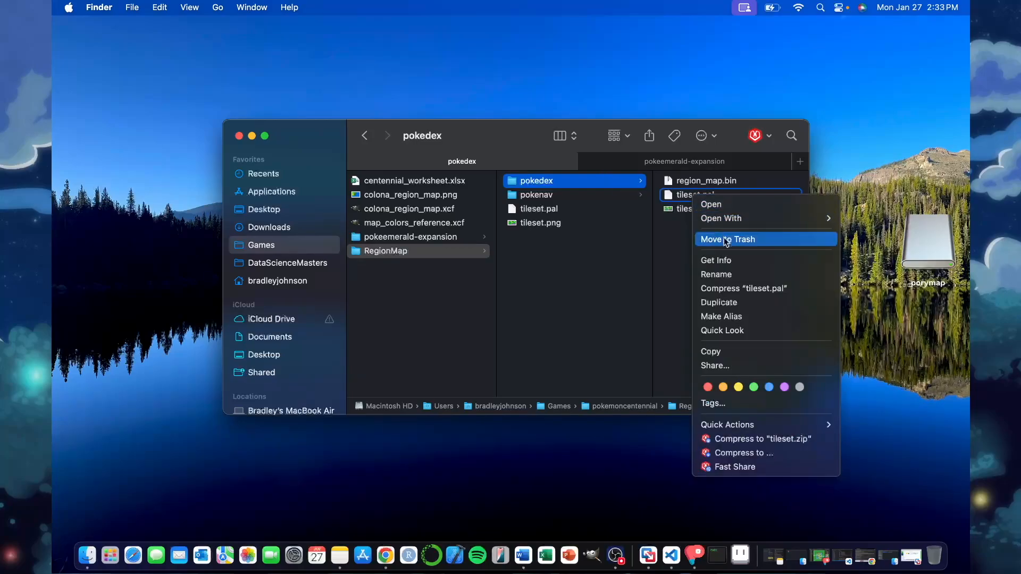
pyautogui.click(732, 274)
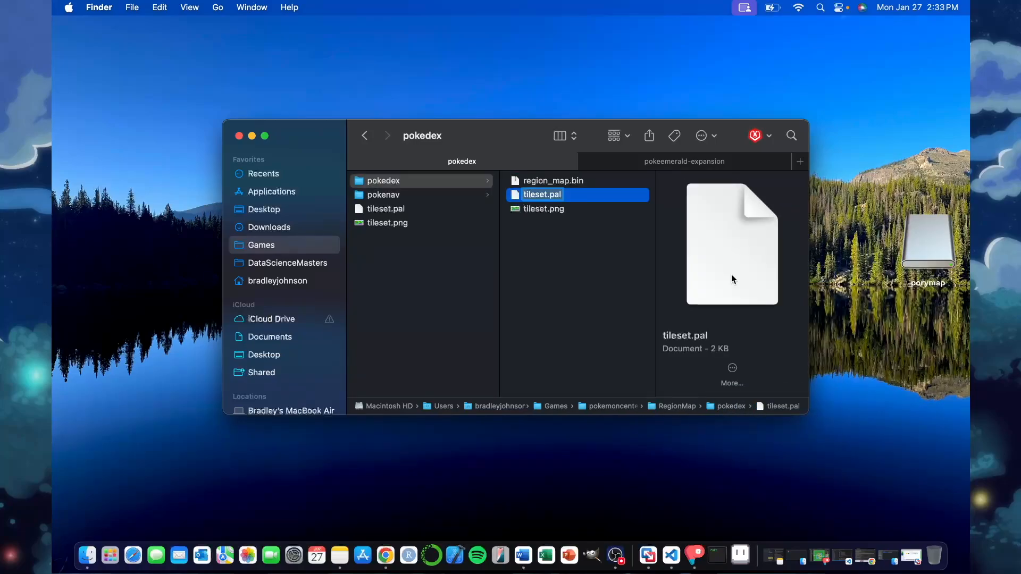
pyautogui.press('Right')
pyautogui.hotkey('alt', 'shift', 'Left')
pyautogui.write('region_map')
pyautogui.click(555, 266)
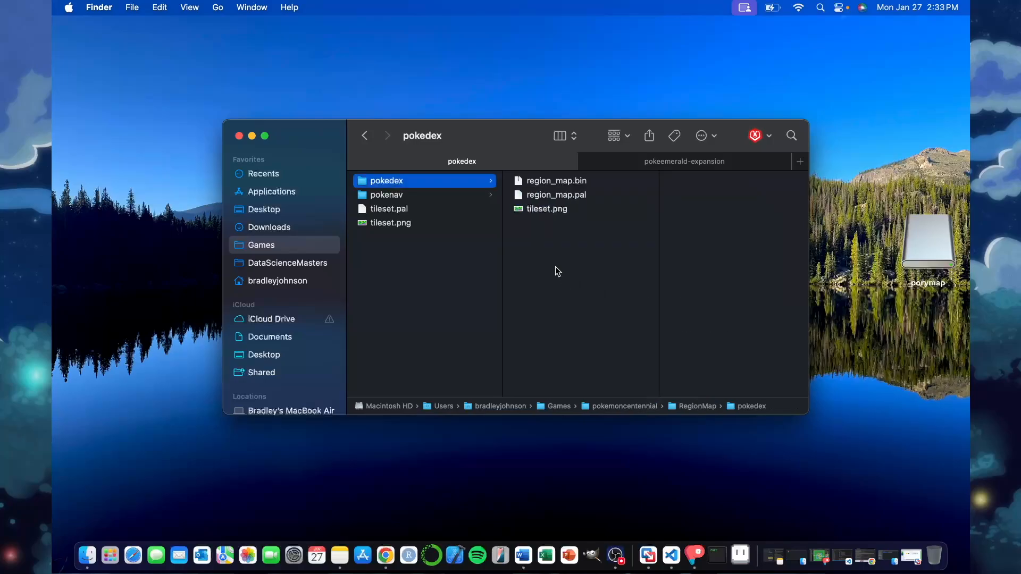
# Step: Rename the tileset.png copy in the pokedex folder to region_map.png
pyautogui.rightClick(540, 212)
pyautogui.click(566, 290)
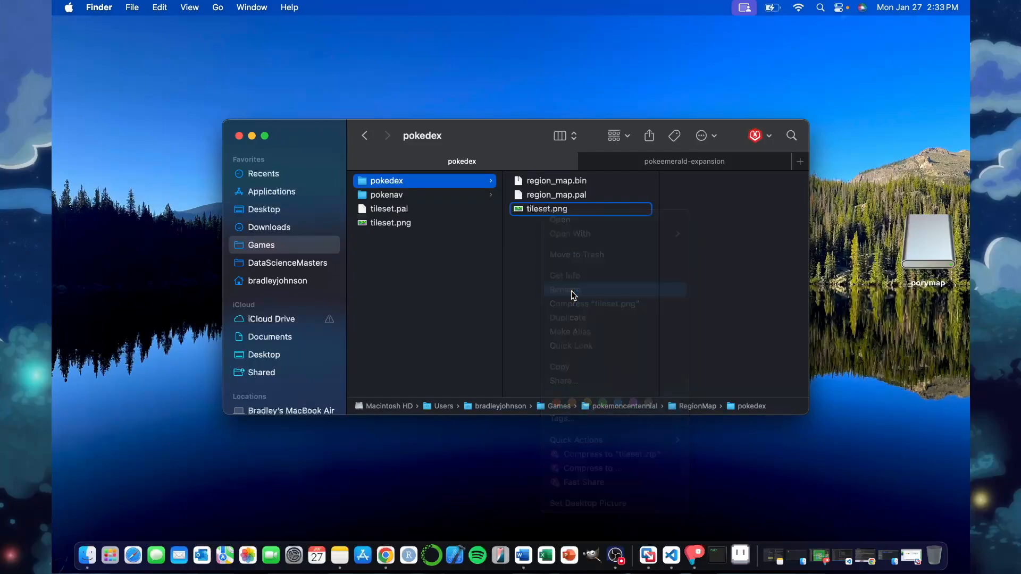
pyautogui.write('region_ma')
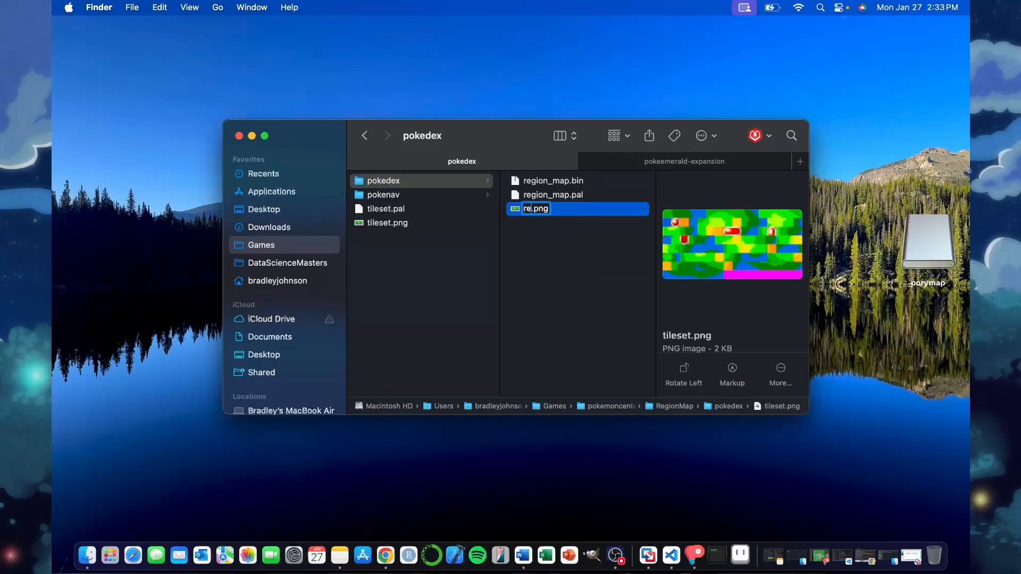
pyautogui.write('p')
pyautogui.press('Return')
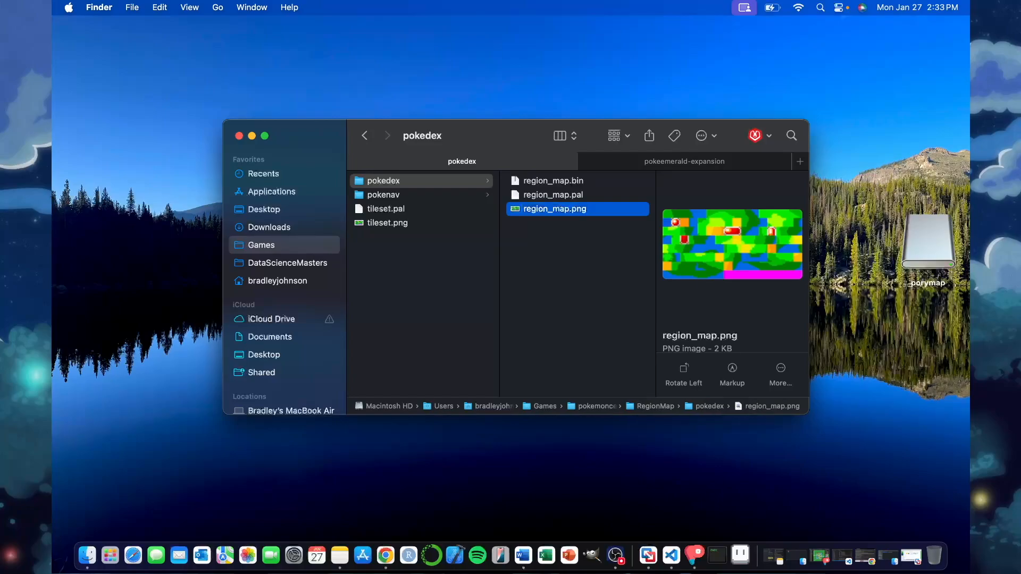
# Step: Paste the copied tileset.pal and tileset.png into RegionMap's pokenav folder
pyautogui.click(380, 198)
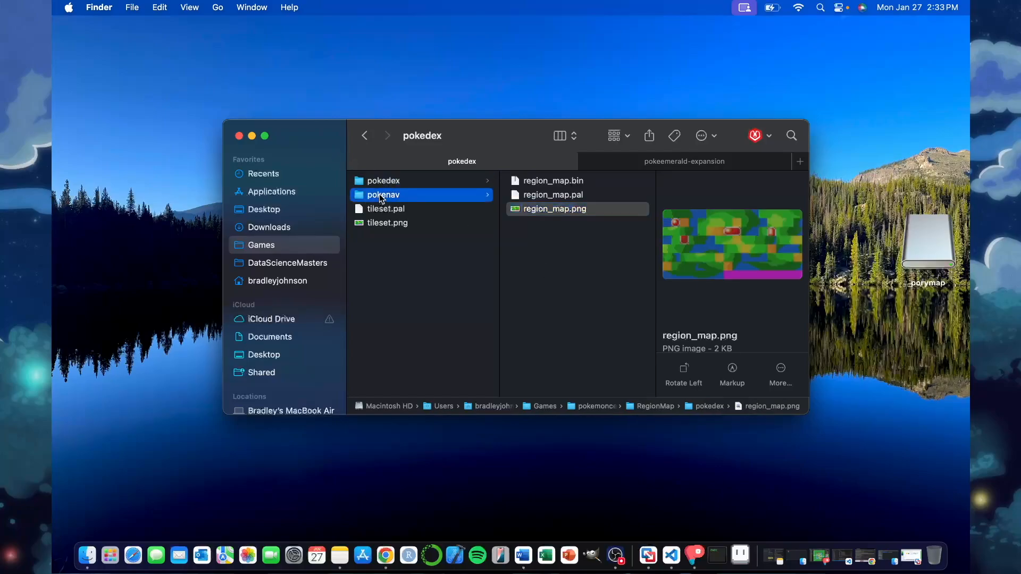
pyautogui.rightClick(553, 235)
pyautogui.click(575, 257)
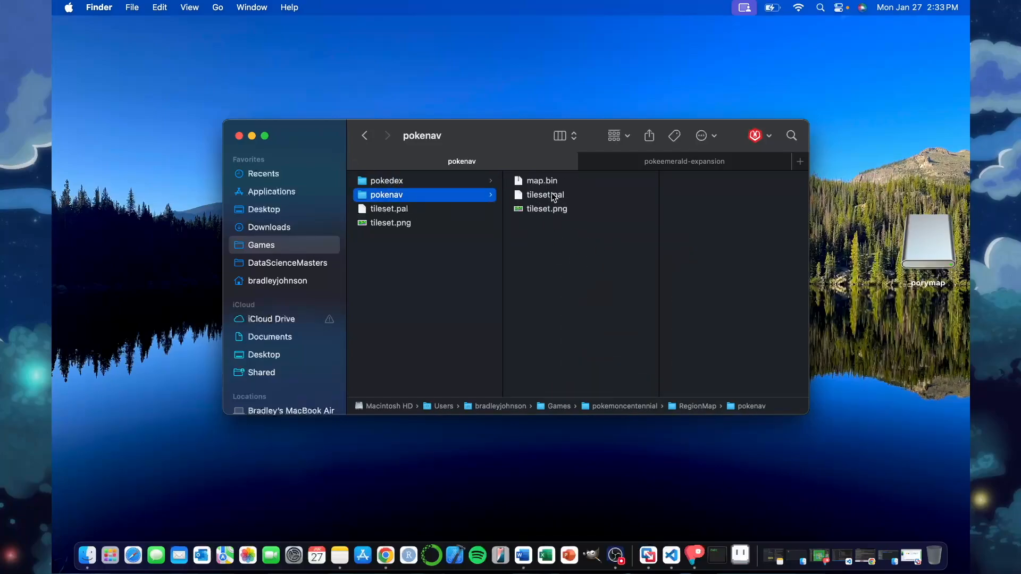
# Step: Rename the tileset copies in the pokenav folder to map.pal and map.png
pyautogui.rightClick(542, 199)
pyautogui.click(577, 267)
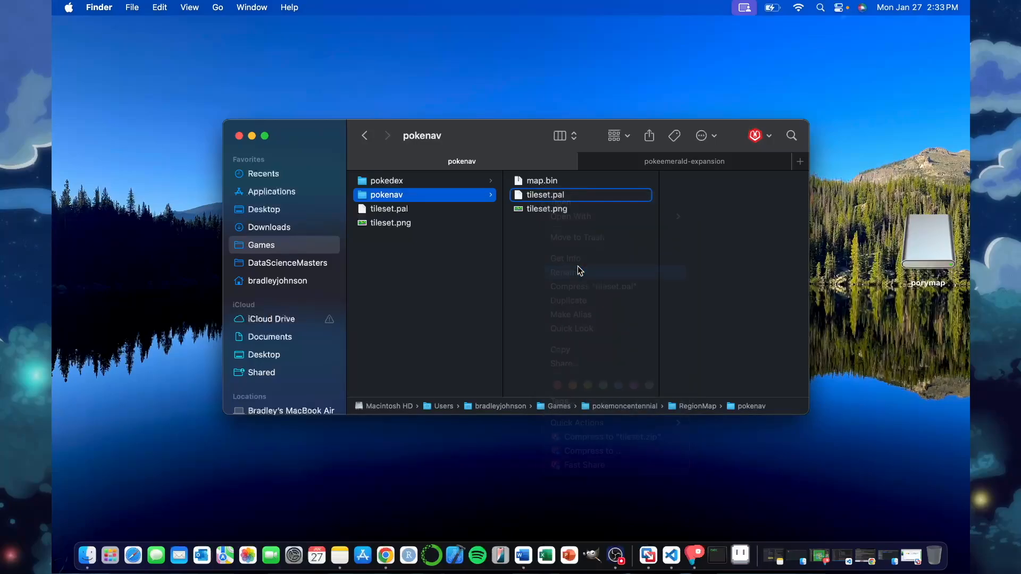
pyautogui.write('map')
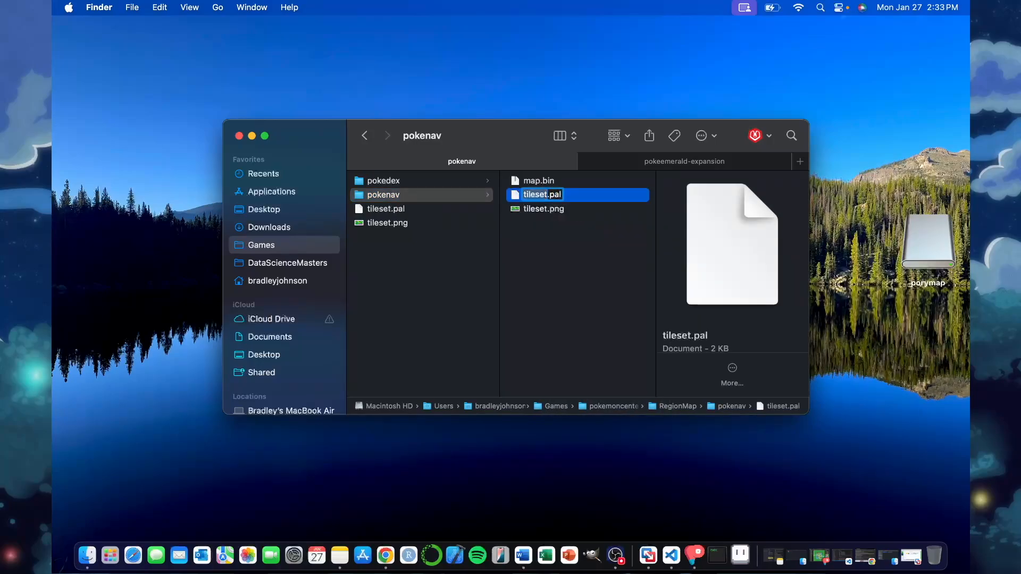
pyautogui.press('Return')
pyautogui.rightClick(531, 208)
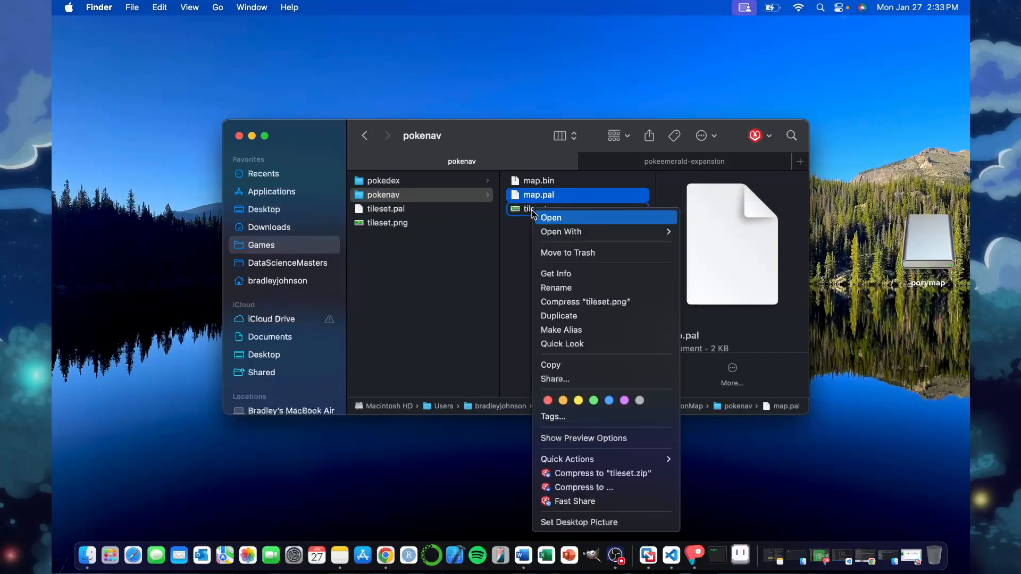
pyautogui.click(572, 288)
pyautogui.write('map')
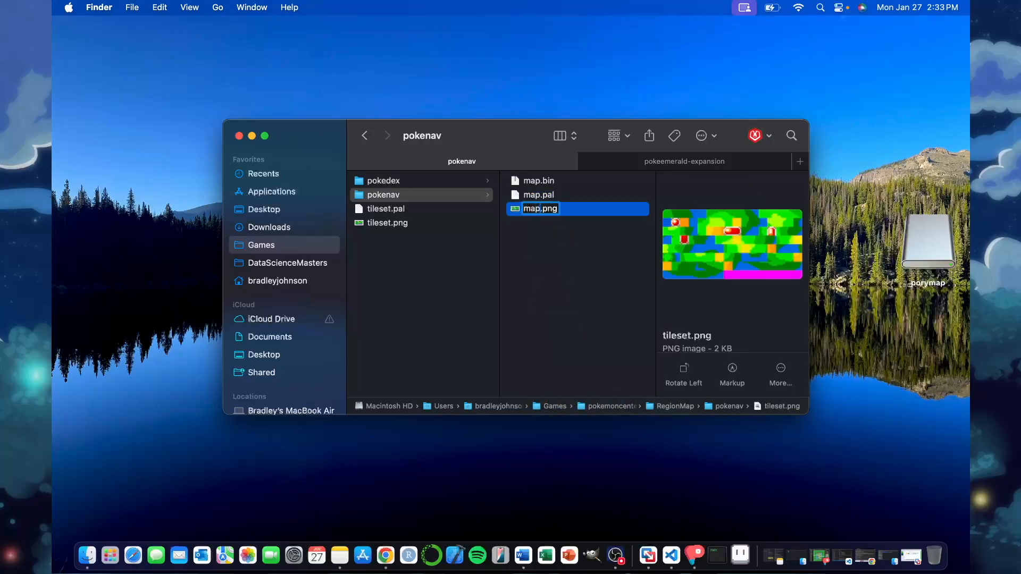
pyautogui.press('Return')
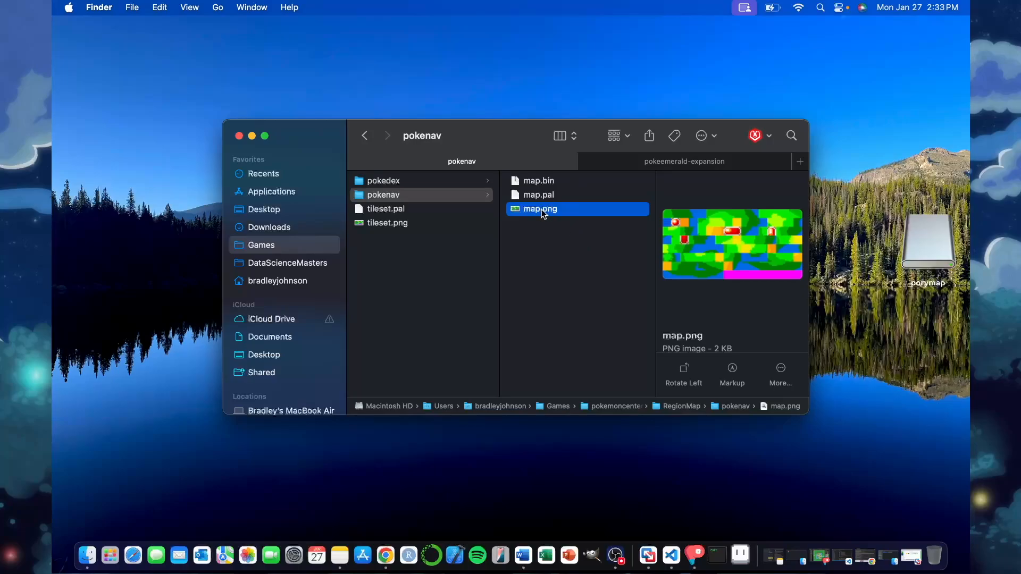
# Step: Copy map.bin, map.pal and map.png from RegionMap's pokenav folder to the clipboard
pyautogui.keyDown('shift'); pyautogui.click(536, 181); pyautogui.keyUp('shift')
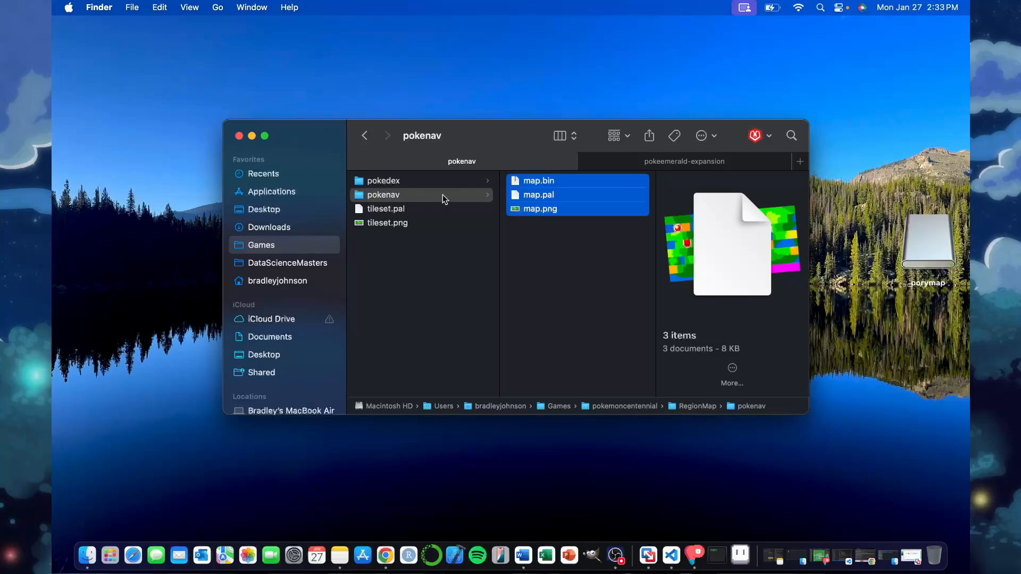
pyautogui.rightClick(553, 205)
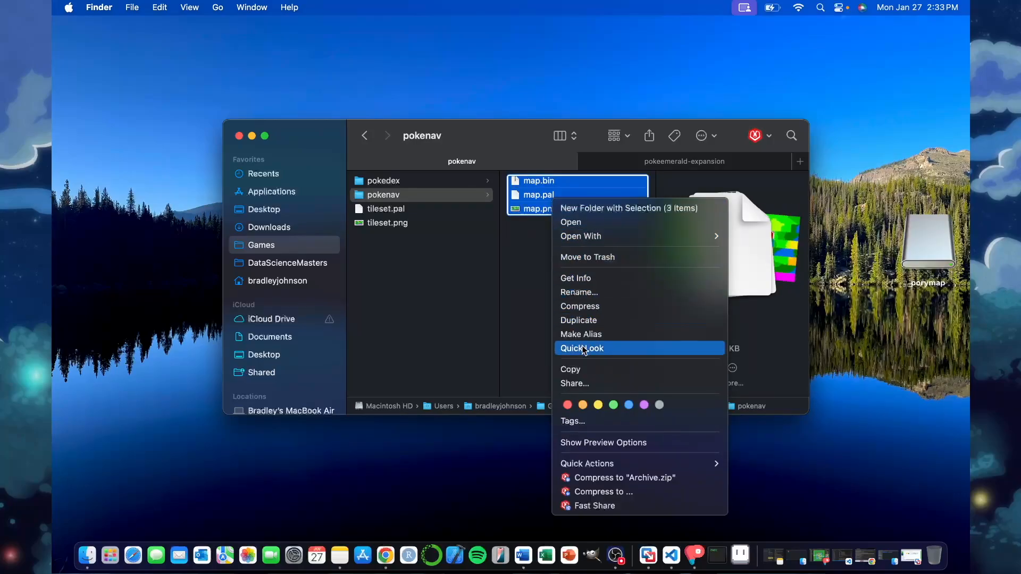
pyautogui.click(591, 369)
# Step: Open the graphics/pokenav/region_map folder inside the pokeemerald-expansion project
pyautogui.click(658, 162)
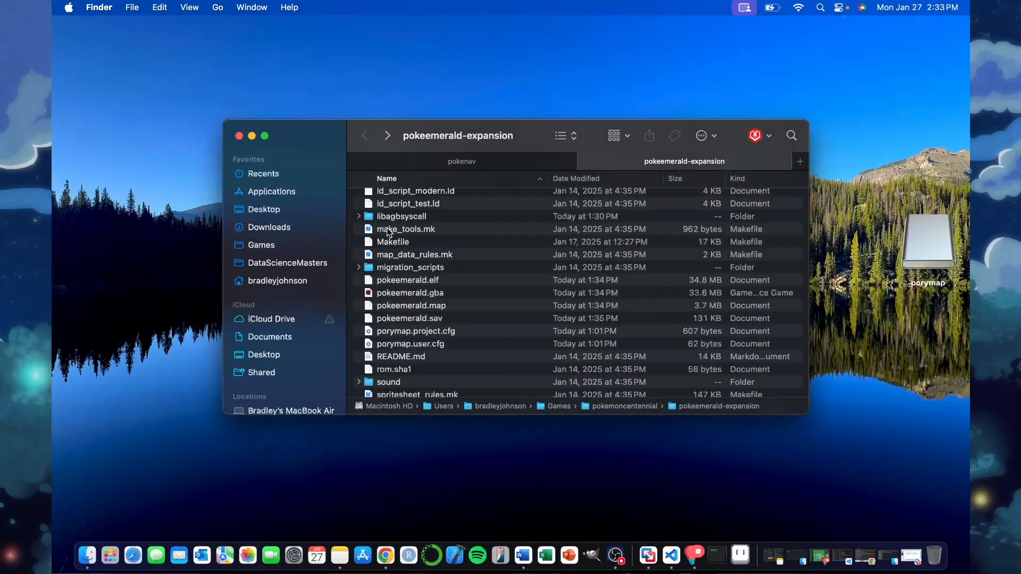
pyautogui.scroll(10, 450, 278)
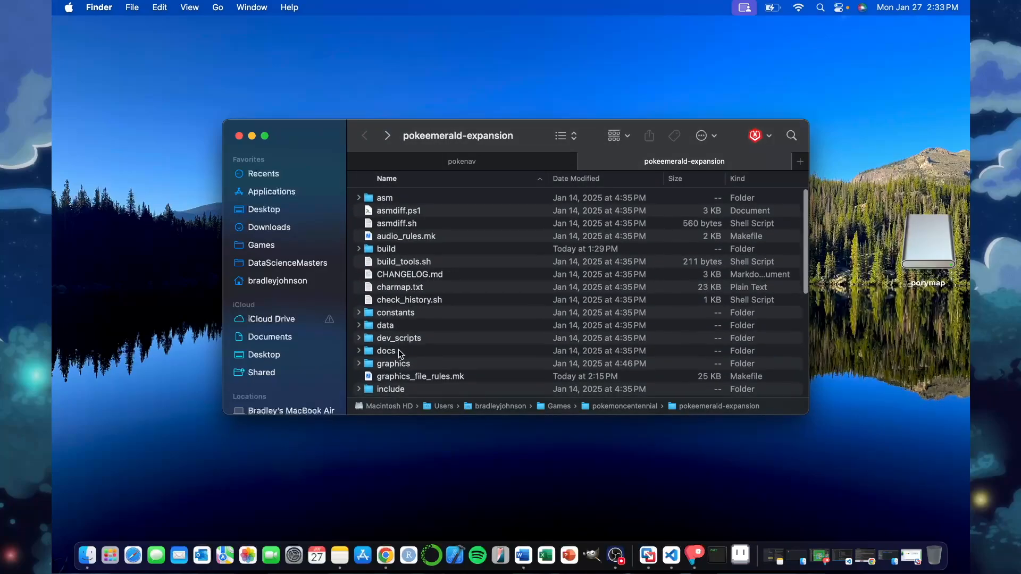
pyautogui.doubleClick(395, 363)
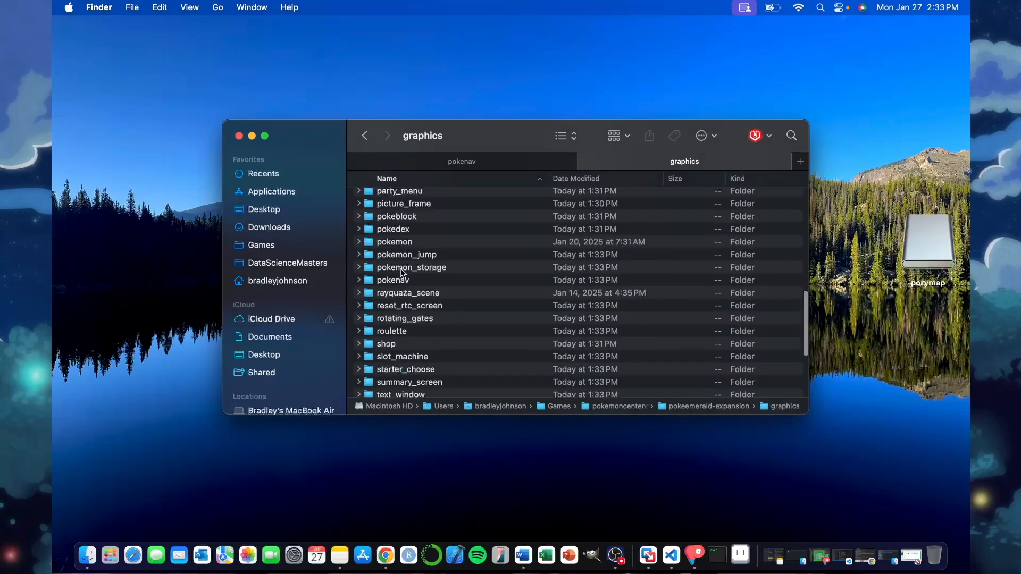
pyautogui.doubleClick(397, 280)
pyautogui.scroll(-5, 462, 300)
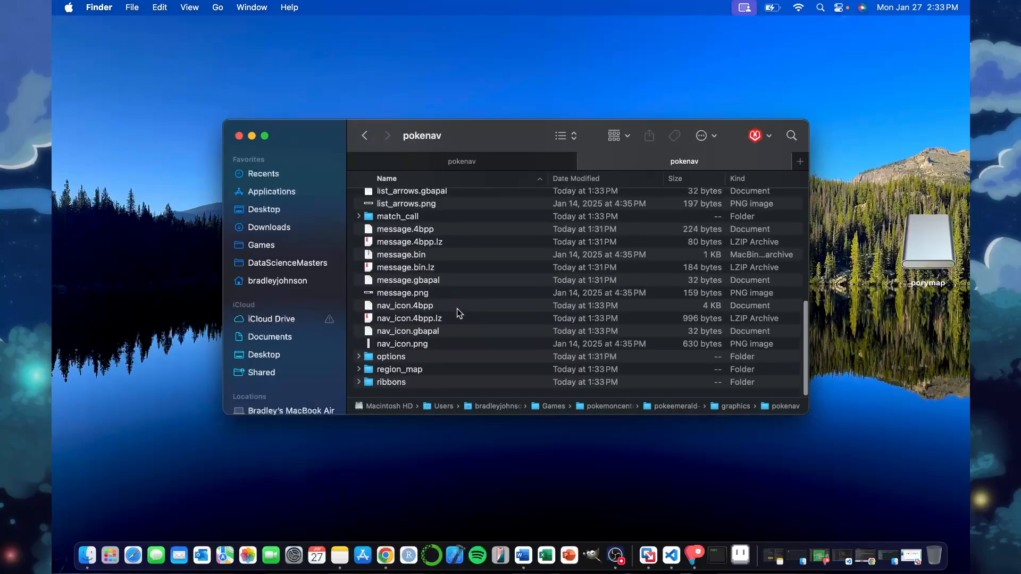
pyautogui.doubleClick(409, 372)
pyautogui.scroll(-1, 478, 362)
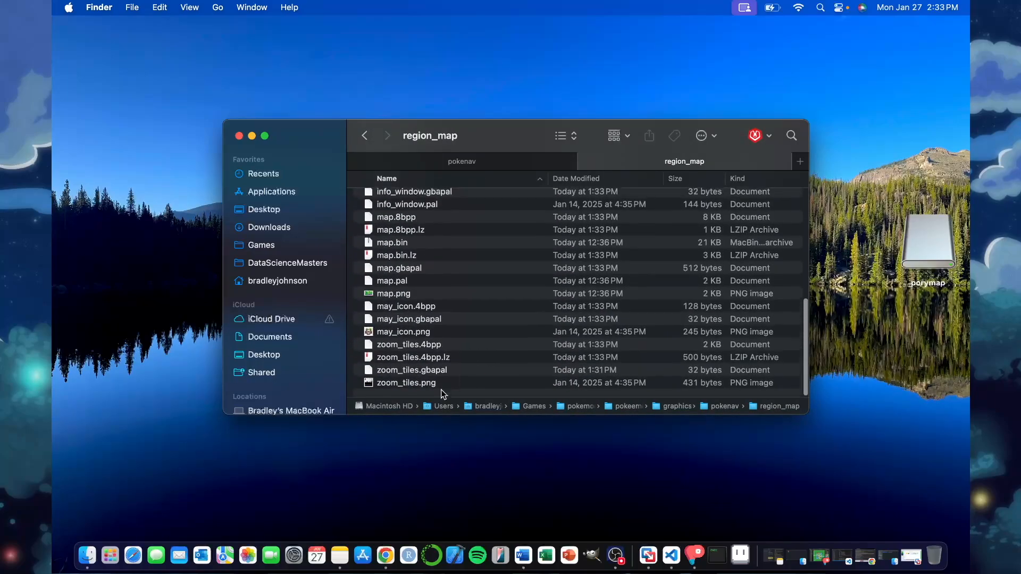
# Step: Paste the three map files into the project's region_map folder, replacing the existing map.bin, map.pal and map.png
pyautogui.rightClick(412, 394)
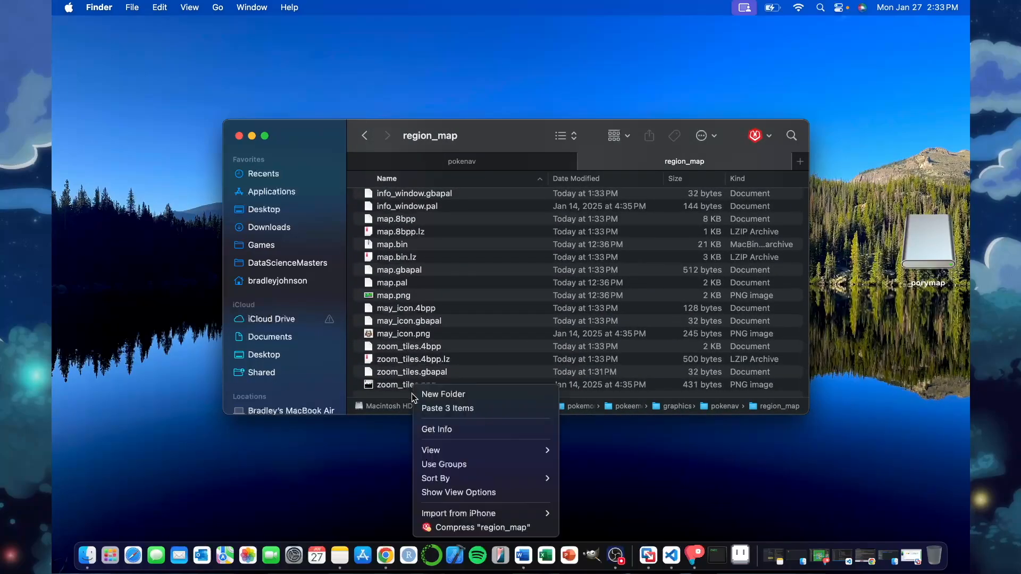
pyautogui.click(435, 406)
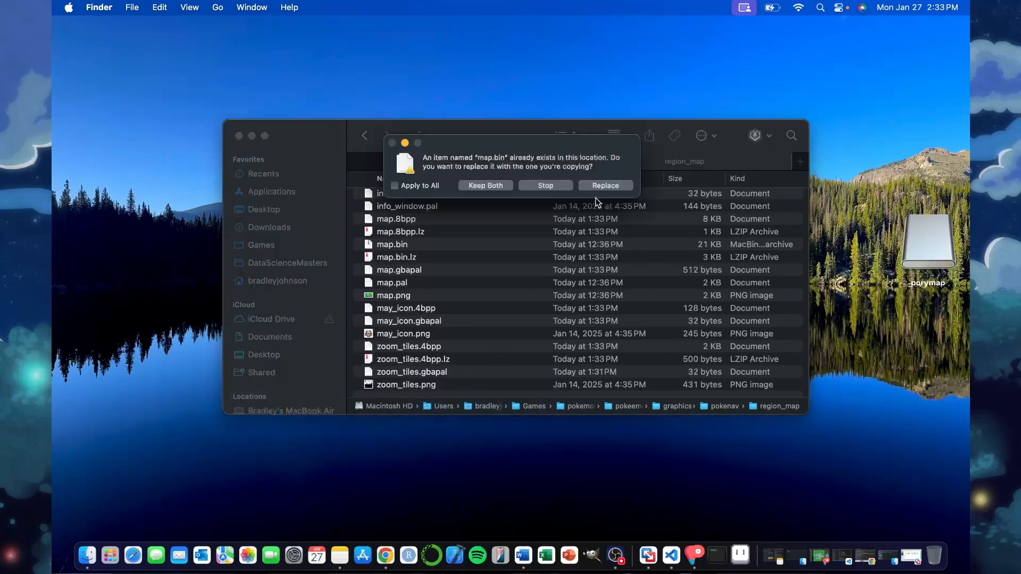
pyautogui.click(600, 187)
pyautogui.click(599, 187)
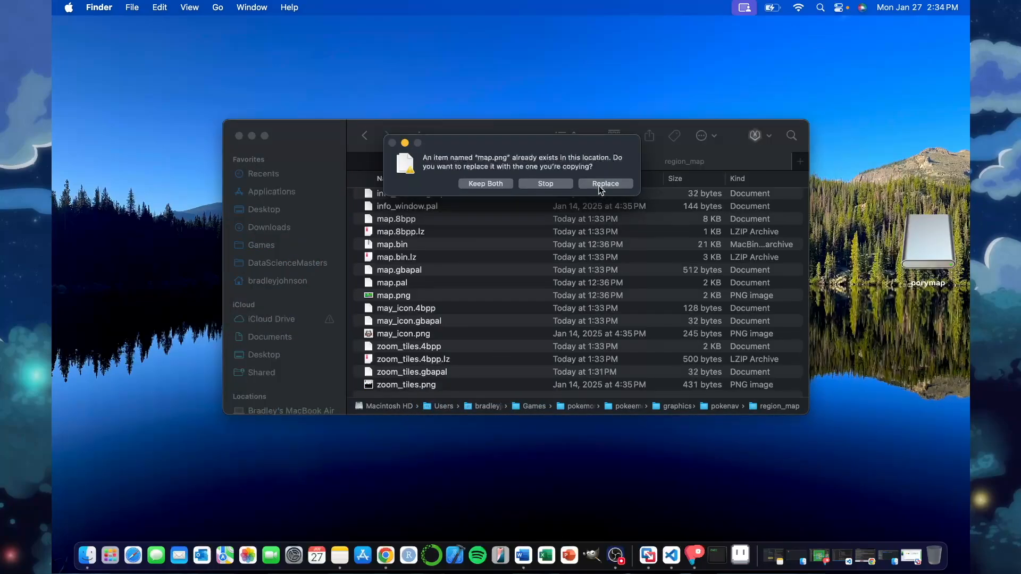
pyautogui.click(599, 187)
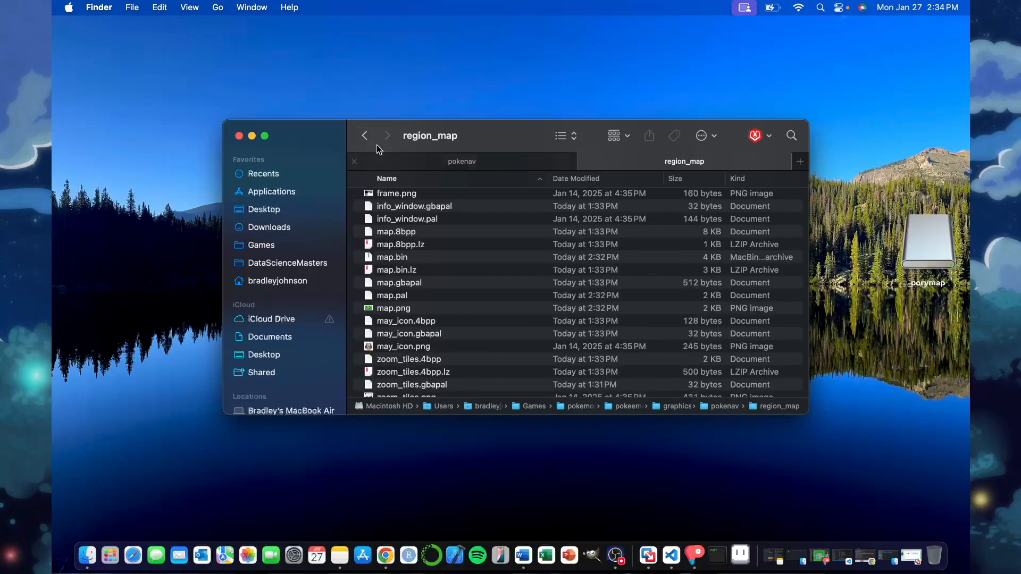
# Step: Copy region_map.bin, region_map.pal and region_map.png from RegionMap's pokedex folder to the clipboard
pyautogui.click(364, 138)
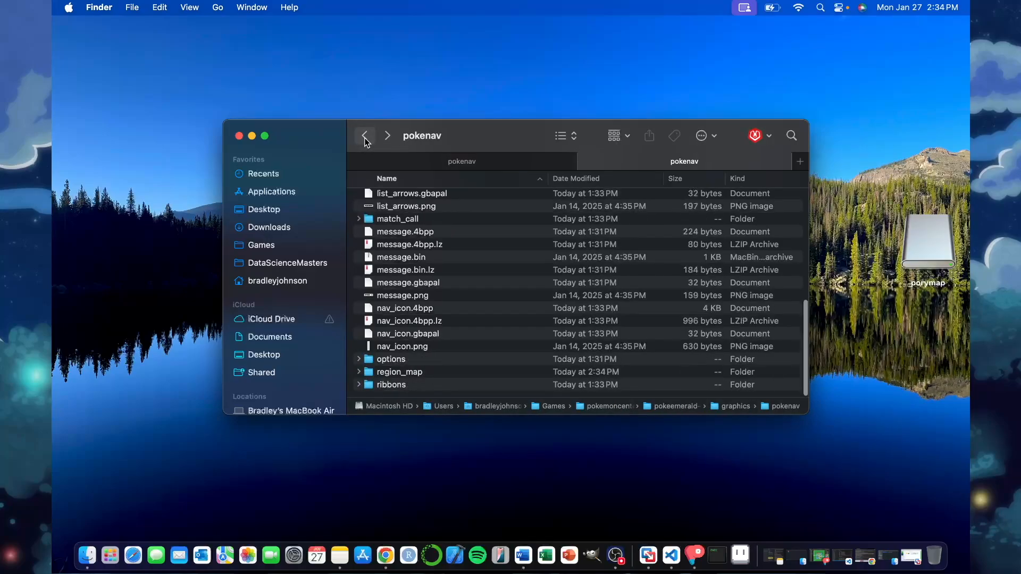
pyautogui.click(426, 163)
pyautogui.click(390, 182)
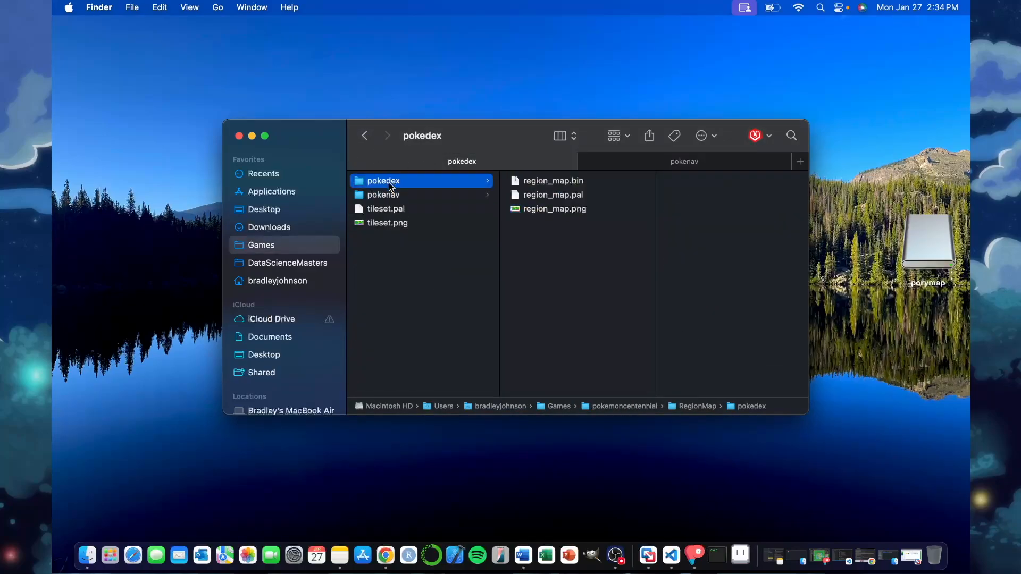
pyautogui.click(534, 182)
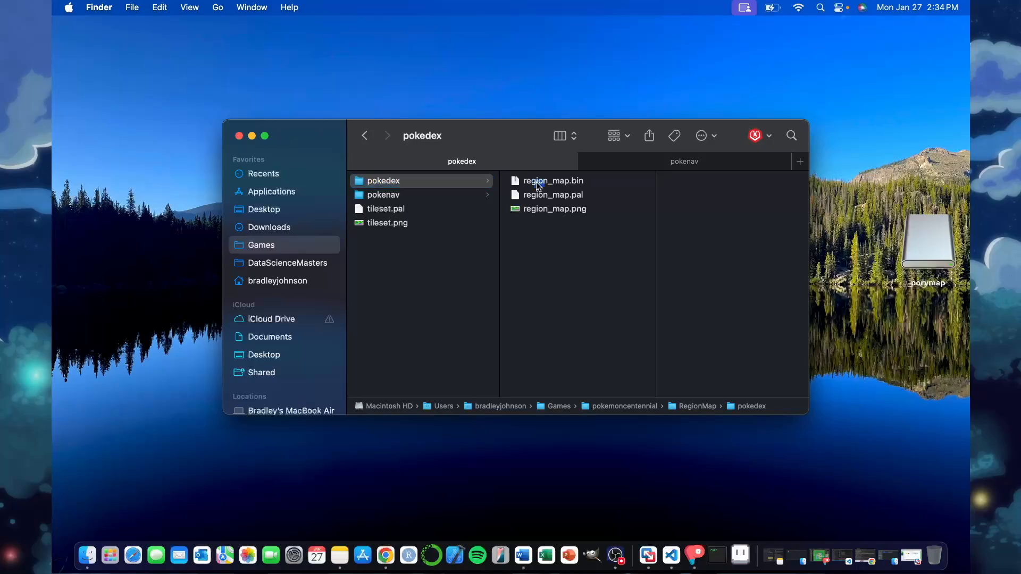
pyautogui.keyDown('shift'); pyautogui.click(550, 209); pyautogui.keyUp('shift')
pyautogui.rightClick(551, 210)
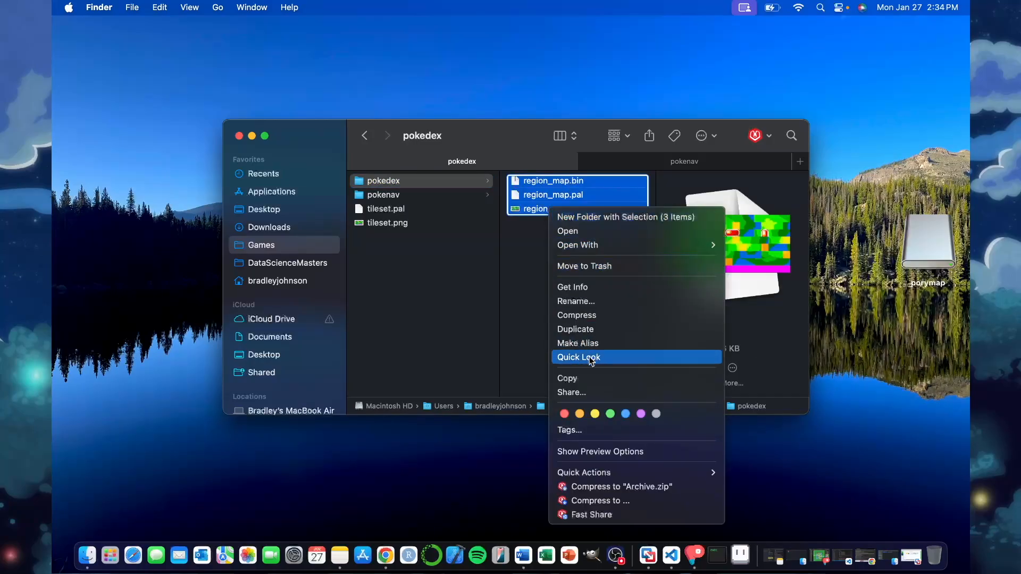
pyautogui.click(593, 378)
# Step: Open the graphics/pokedex folder inside the pokeemerald-expansion project
pyautogui.click(642, 166)
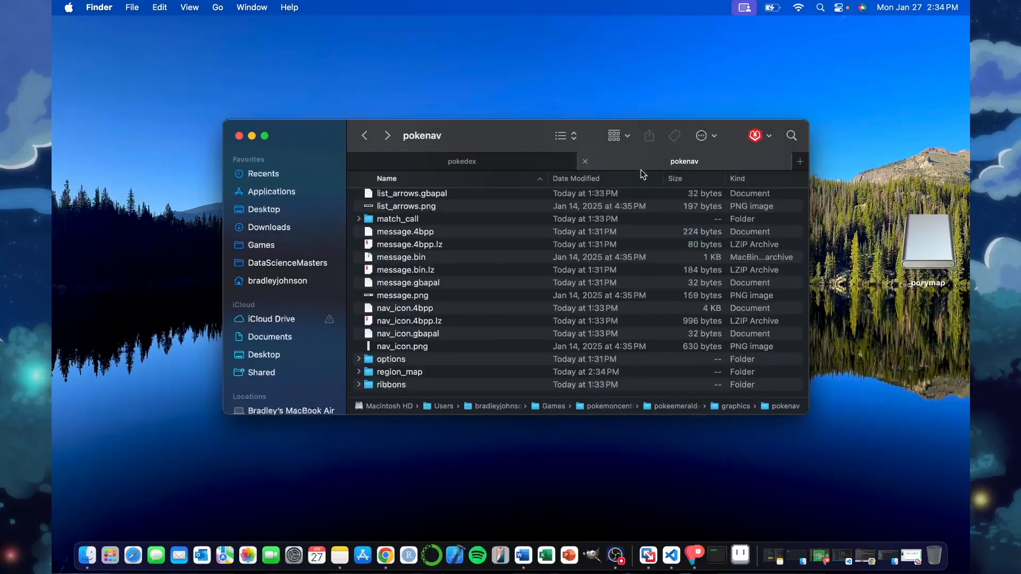
pyautogui.scroll(10, 467, 253)
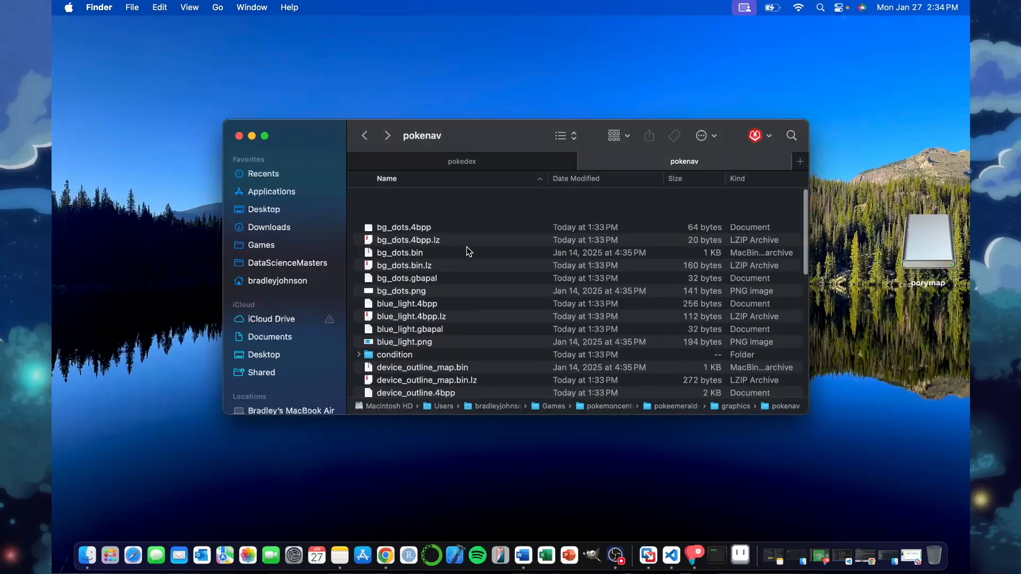
pyautogui.click(363, 137)
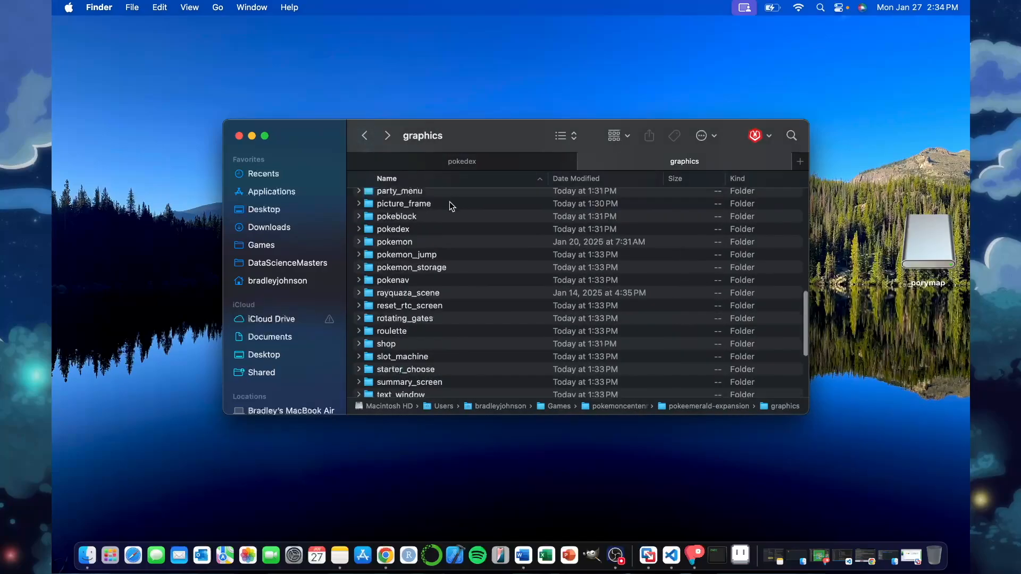
pyautogui.doubleClick(401, 234)
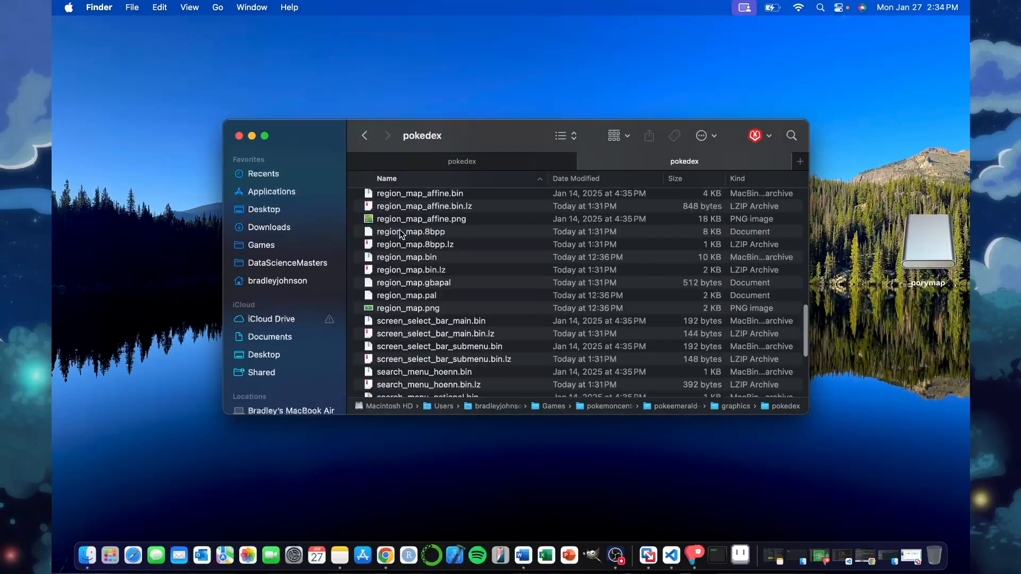
# Step: Paste the three region_map files into the project's pokedex folder, replacing the existing region_map.bin, region_map.pal and region_map.png
pyautogui.scroll(-5, 444, 377)
pyautogui.rightClick(435, 394)
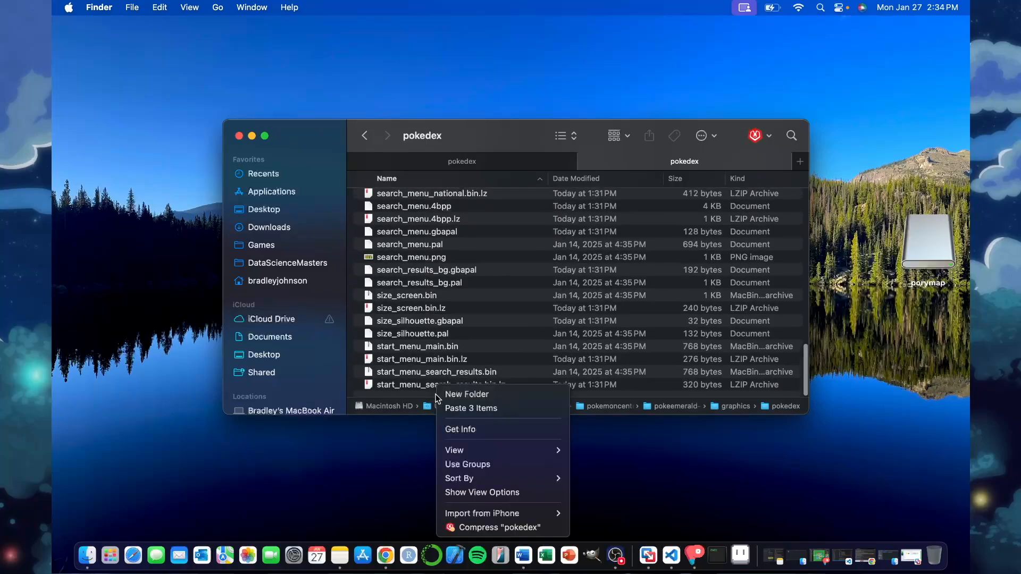
pyautogui.click(460, 406)
pyautogui.click(609, 192)
pyautogui.click(610, 192)
pyautogui.click(610, 193)
pyautogui.click(610, 192)
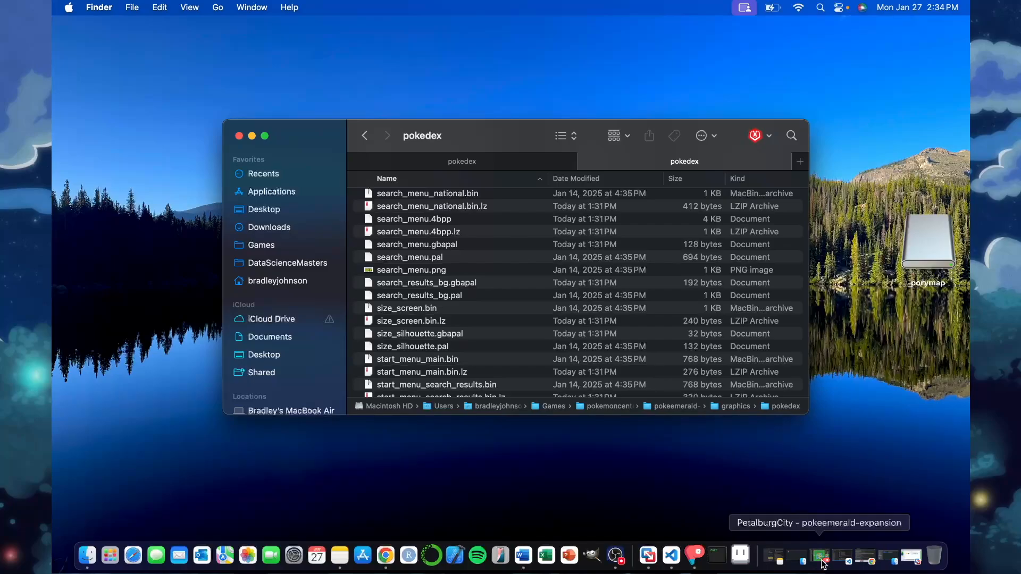
# Step: Switch to porymap and open the pokeemerald-expansion project from the pokemoncentennial folder inside Games
pyautogui.click(820, 556)
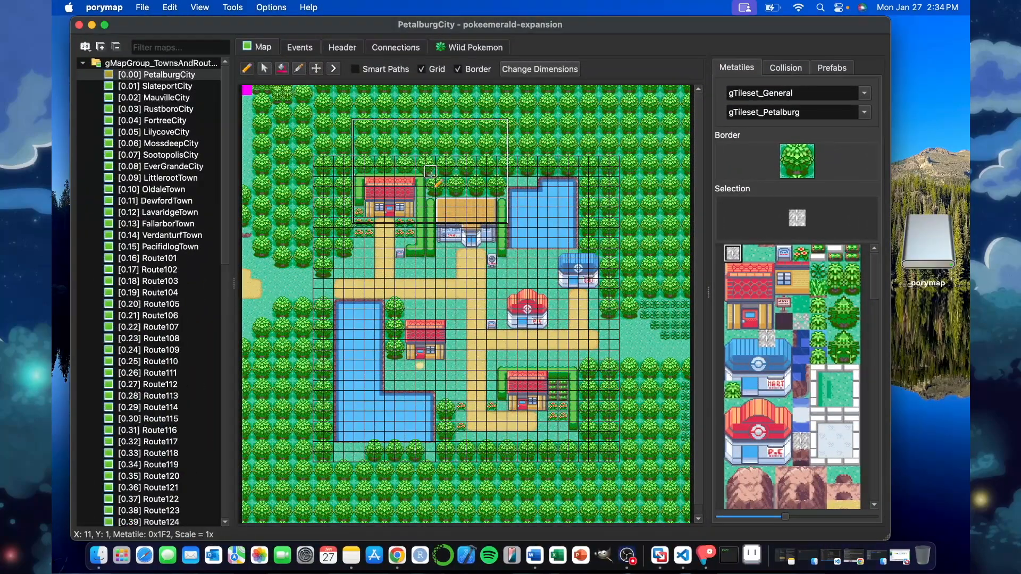
pyautogui.press('super+o')
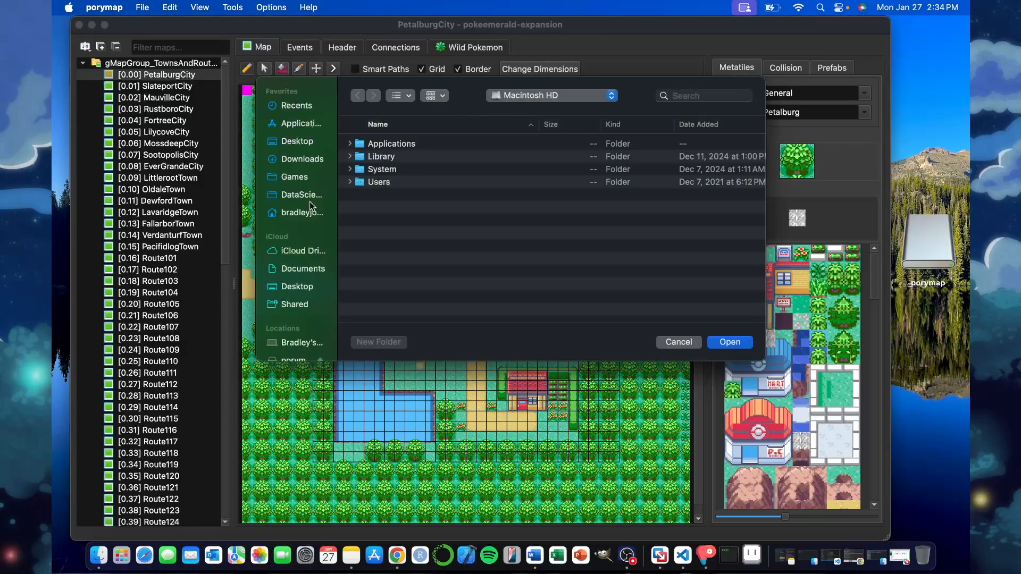
pyautogui.click(296, 176)
pyautogui.scroll(-10, 420, 208)
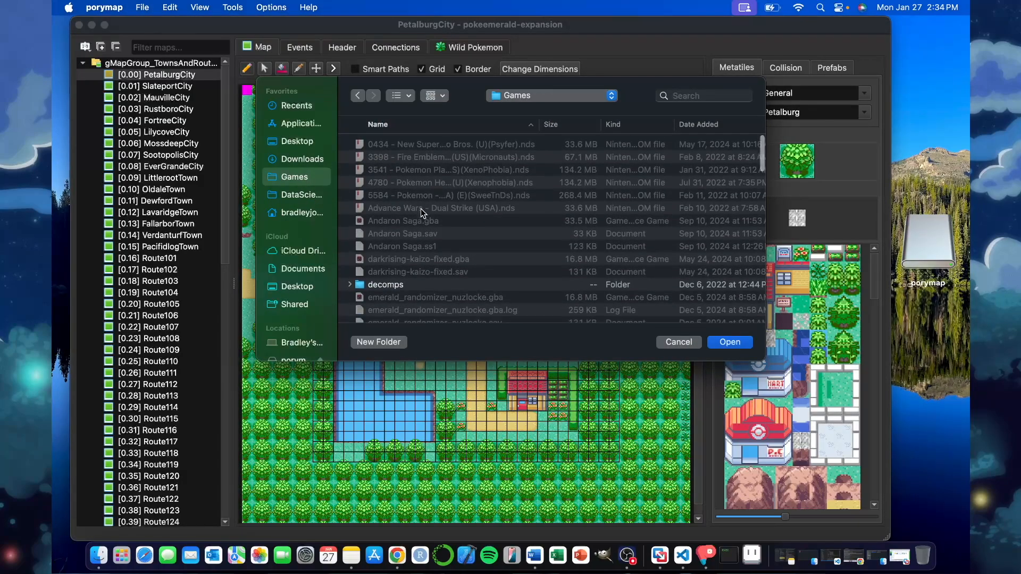
pyautogui.scroll(-10, 411, 218)
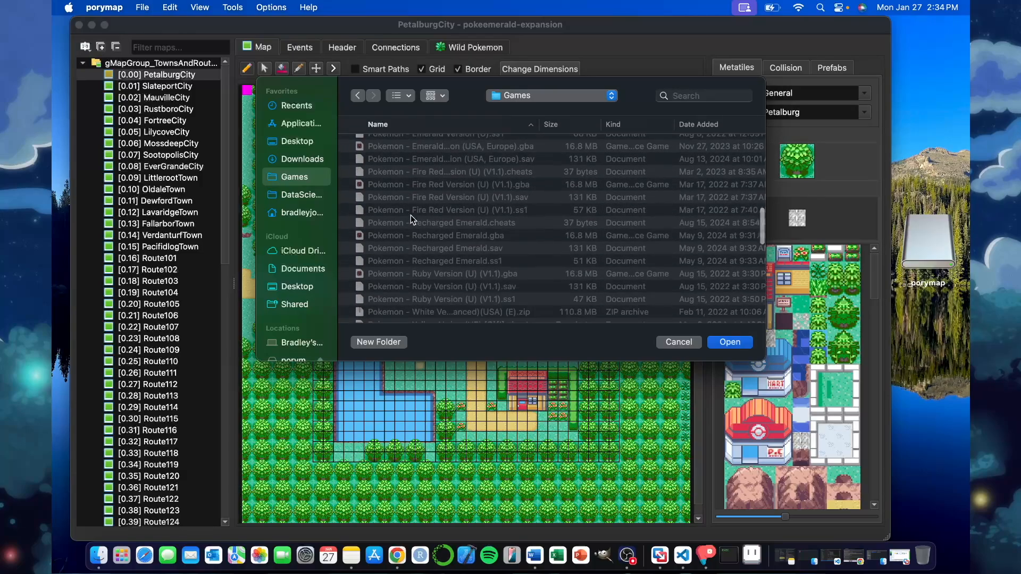
pyautogui.scroll(3, 410, 215)
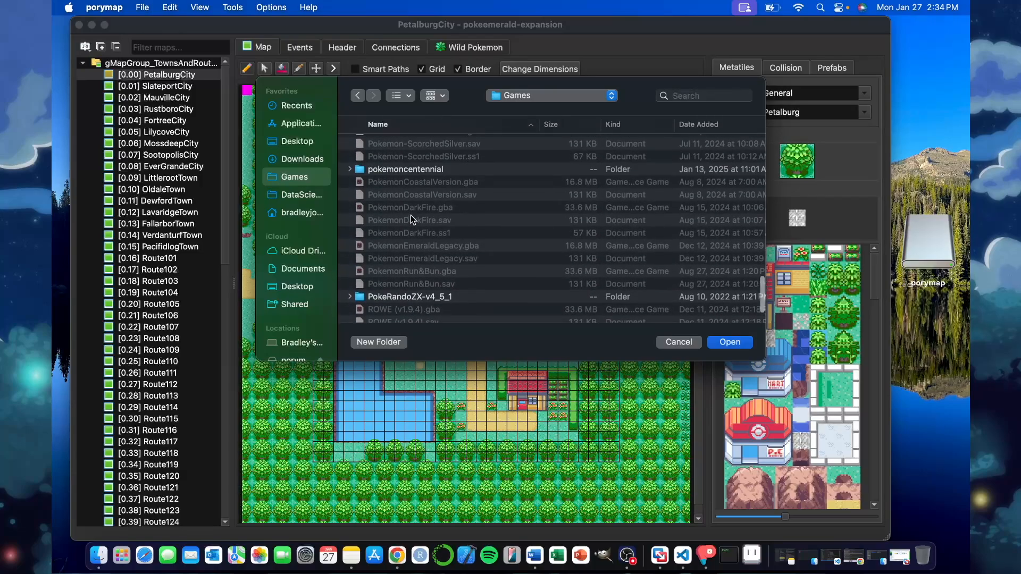
pyautogui.doubleClick(411, 182)
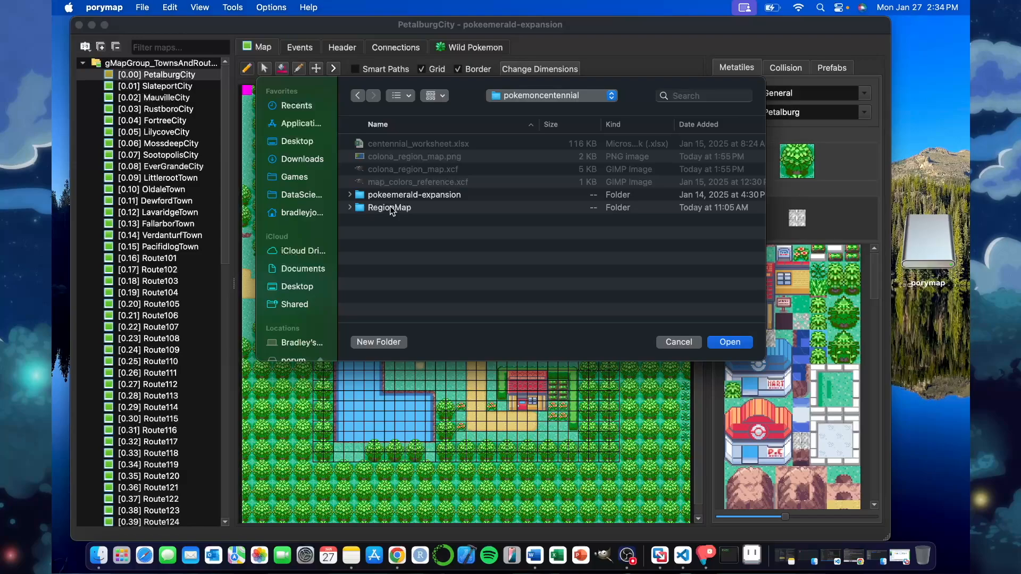
pyautogui.doubleClick(405, 195)
pyautogui.click(741, 345)
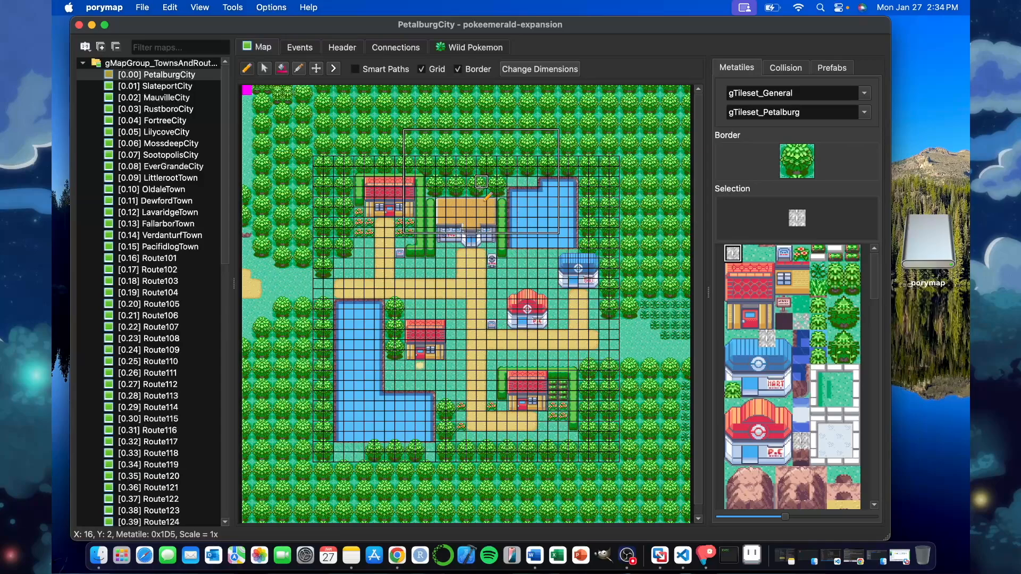
# Step: Open the Region Map Editor and configure its region map list with the pokeemerald defaults
pyautogui.click(235, 8)
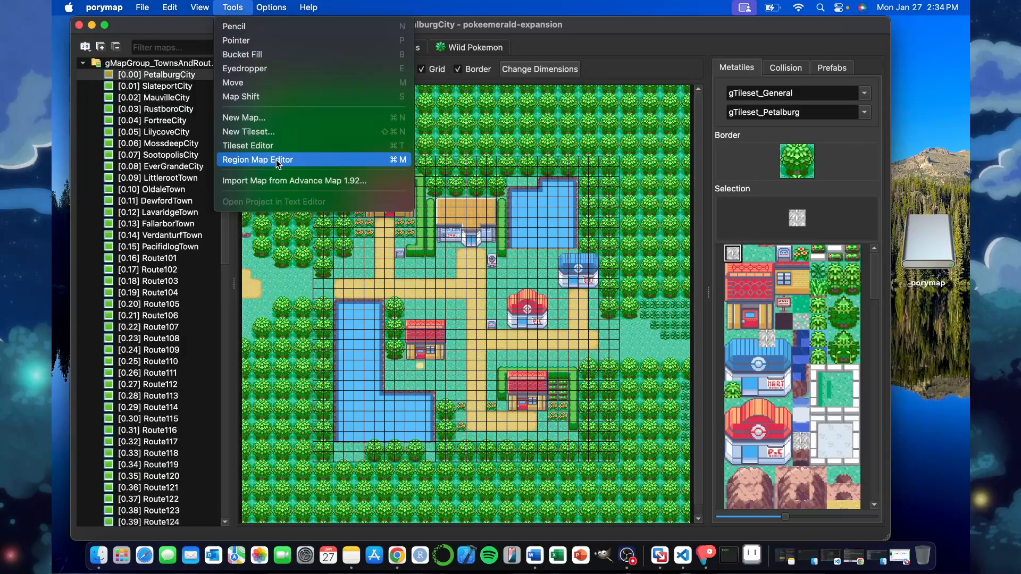
pyautogui.click(347, 163)
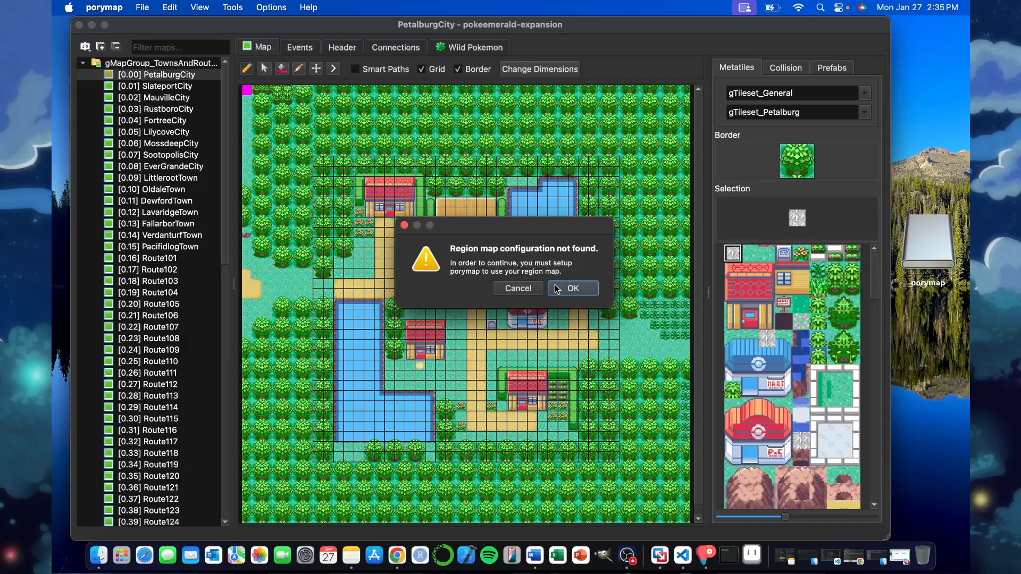
pyautogui.click(572, 287)
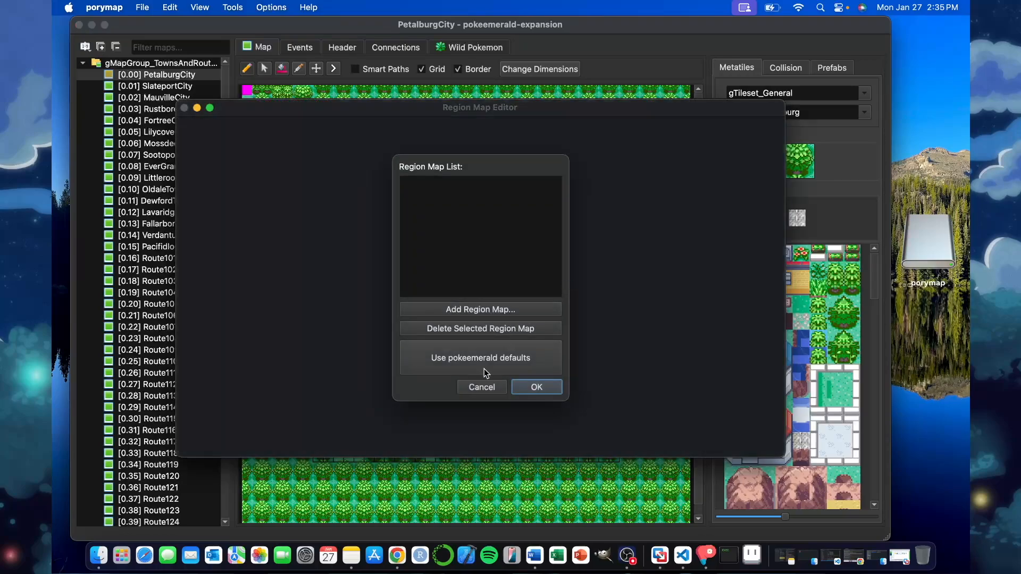
pyautogui.click(436, 361)
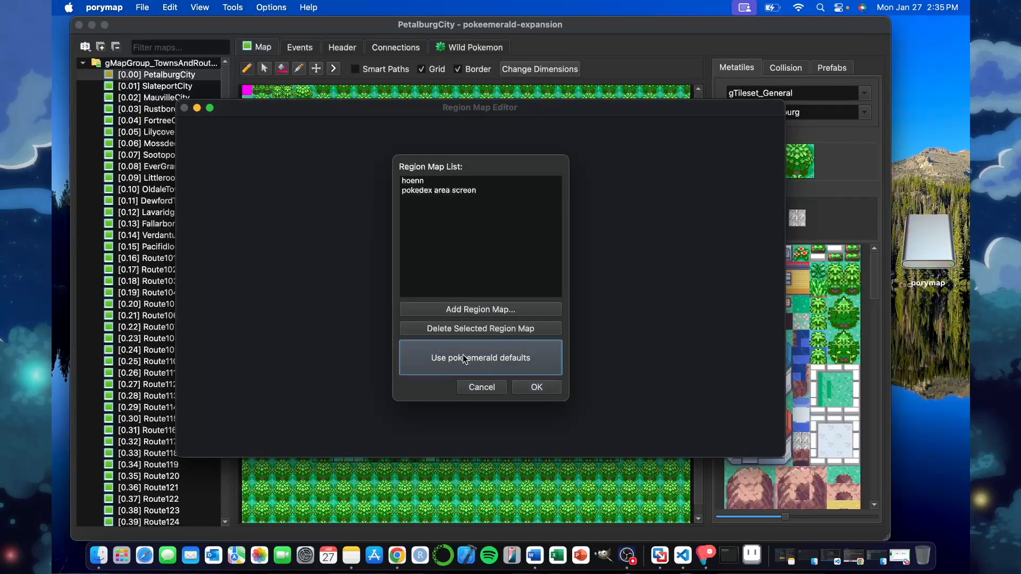
pyautogui.click(435, 182)
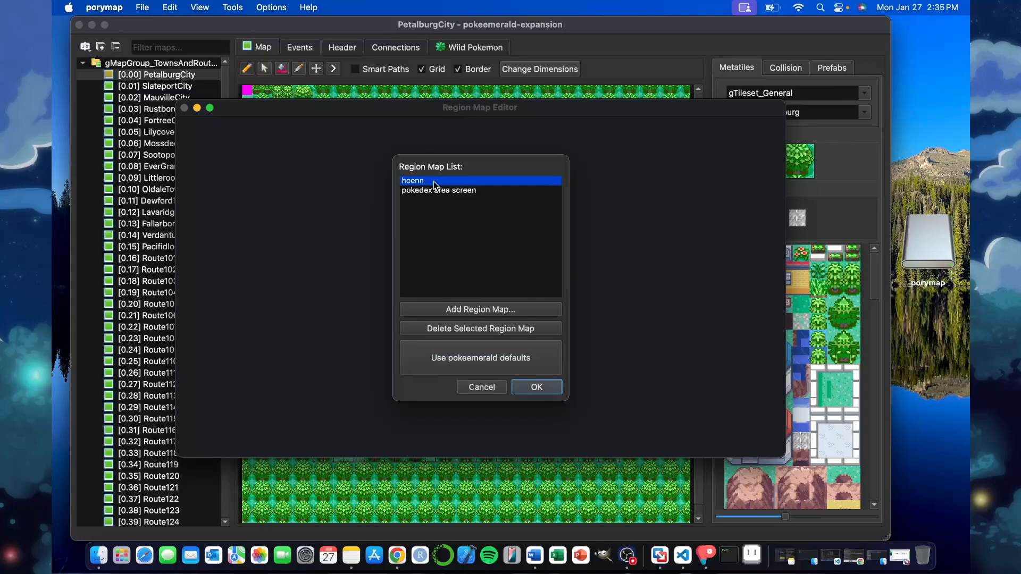
pyautogui.click(533, 386)
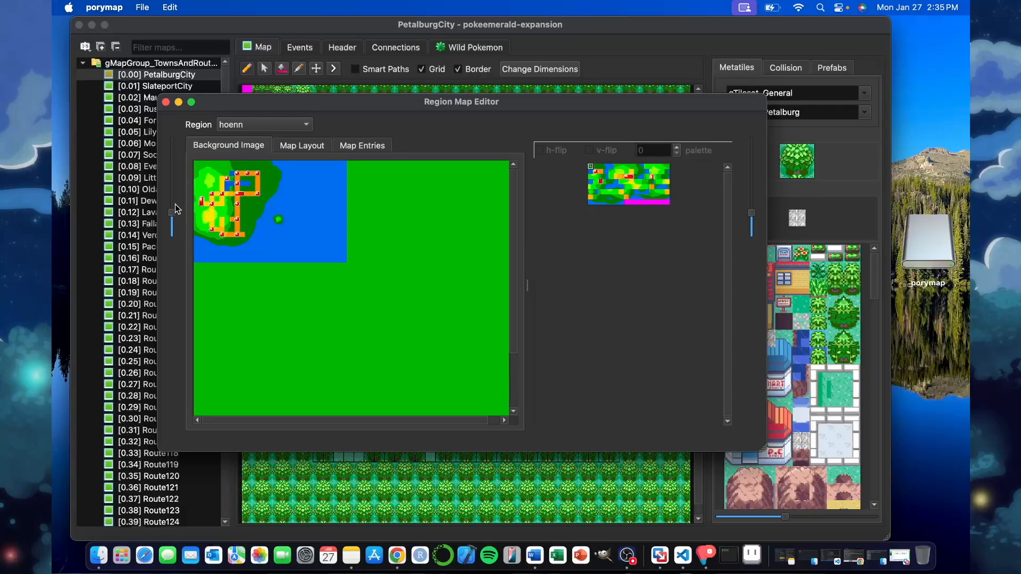
# Step: View the pokedex area screen region's background image, and close the Region Map Editor
pyautogui.click(298, 125)
pyautogui.click(282, 140)
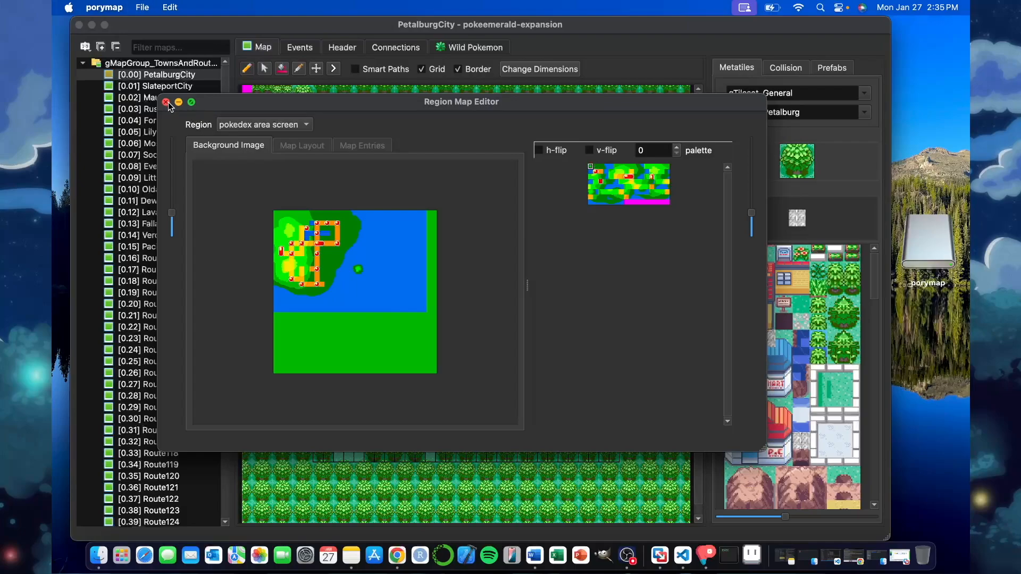
pyautogui.click(166, 102)
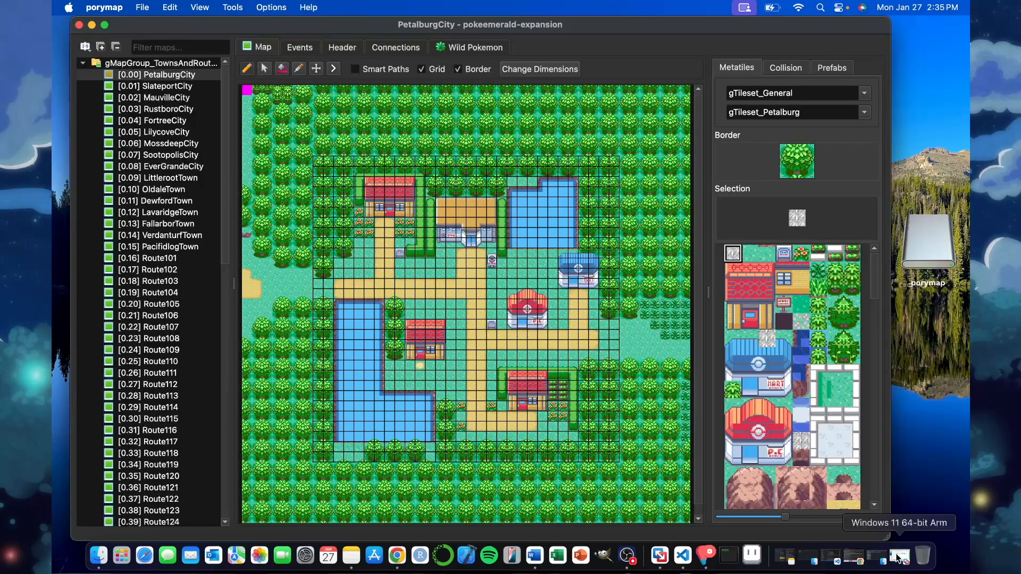
# Step: Switch to Visual Studio Code and rebuild the project in its terminal with make clean followed by make
pyautogui.click(832, 558)
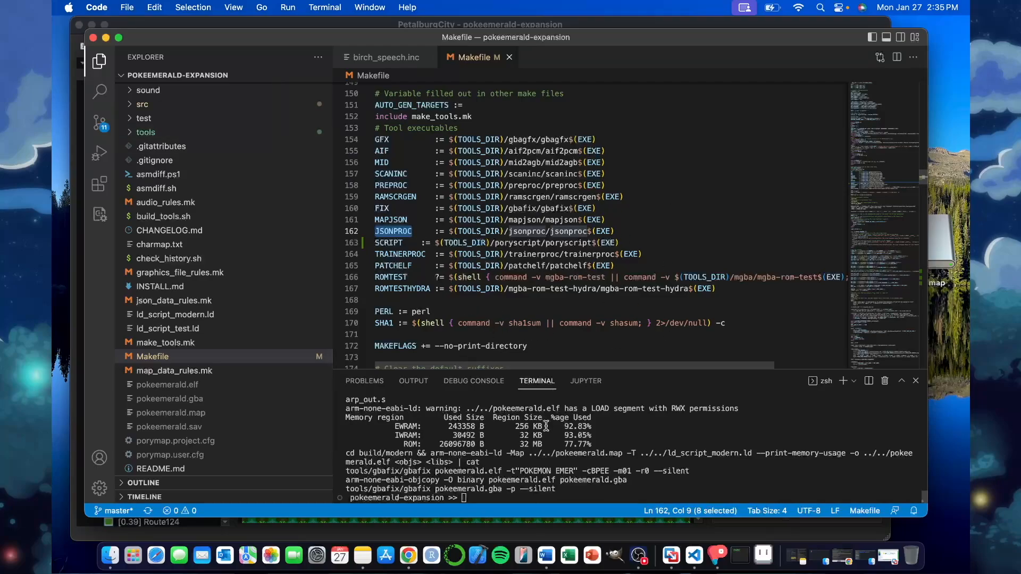
pyautogui.click(513, 497)
pyautogui.write('make')
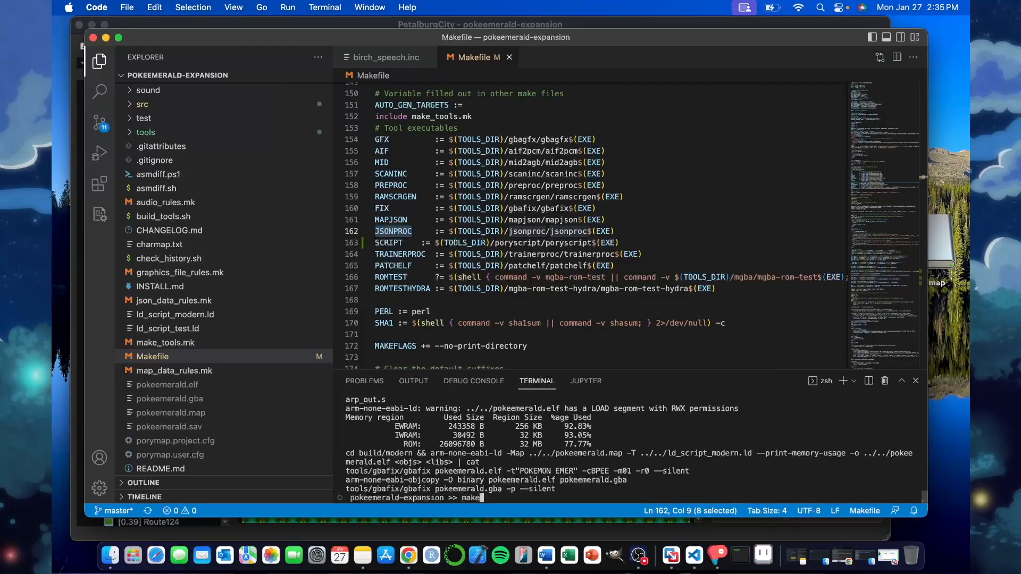
pyautogui.write(' clean')
pyautogui.press('Return')
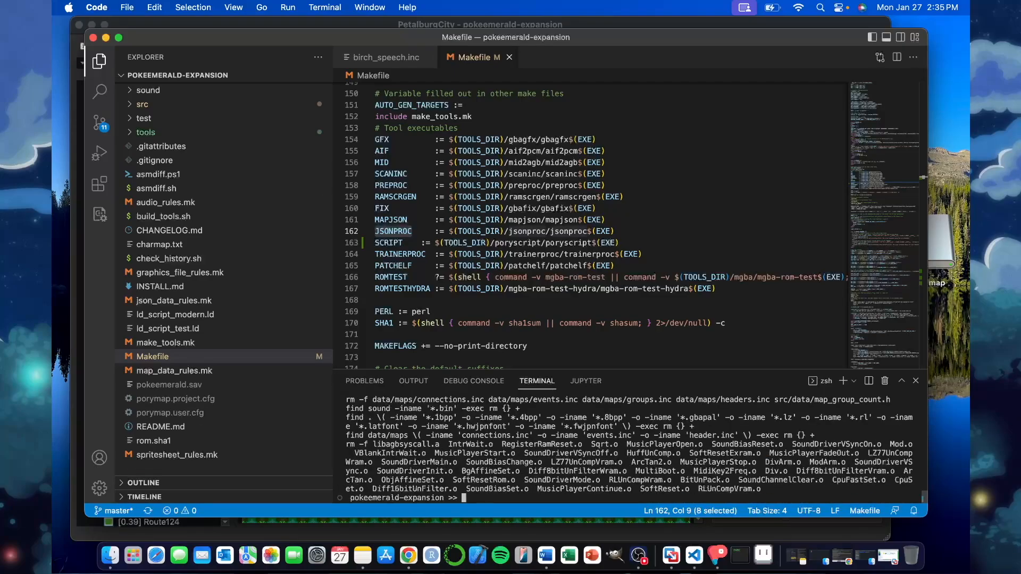
pyautogui.write('make')
pyautogui.press('Return')
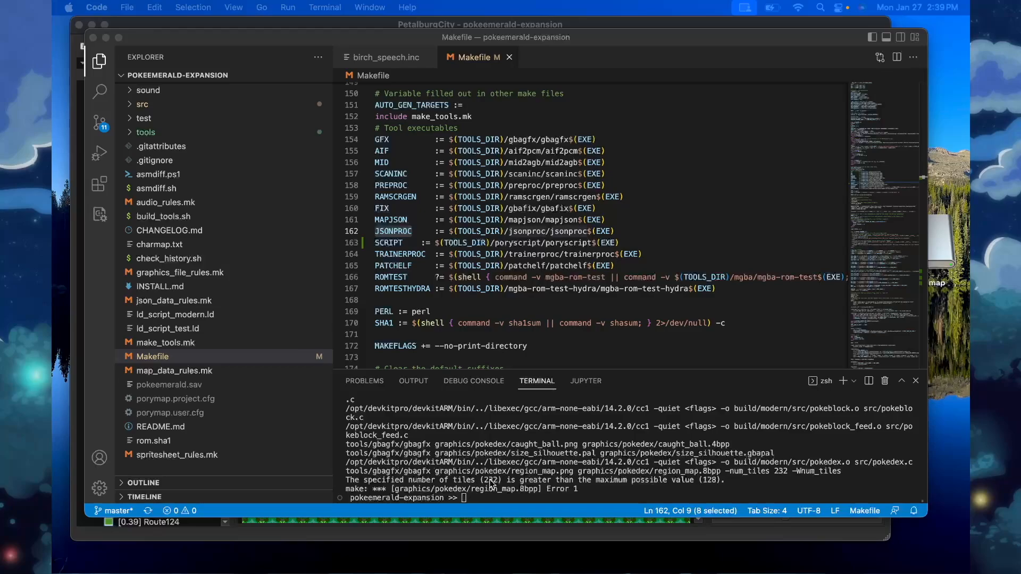
# Step: In graphics_file_rules.mk, find the pokedex region_map.8bpp rule and set its -num_tiles value to 128
pyautogui.click(167, 277)
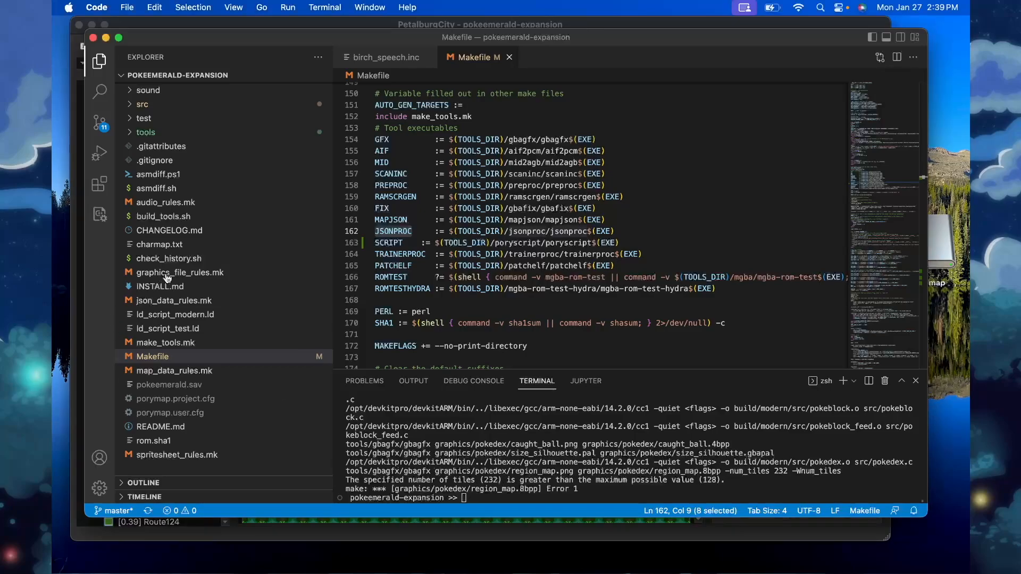
pyautogui.click(167, 277)
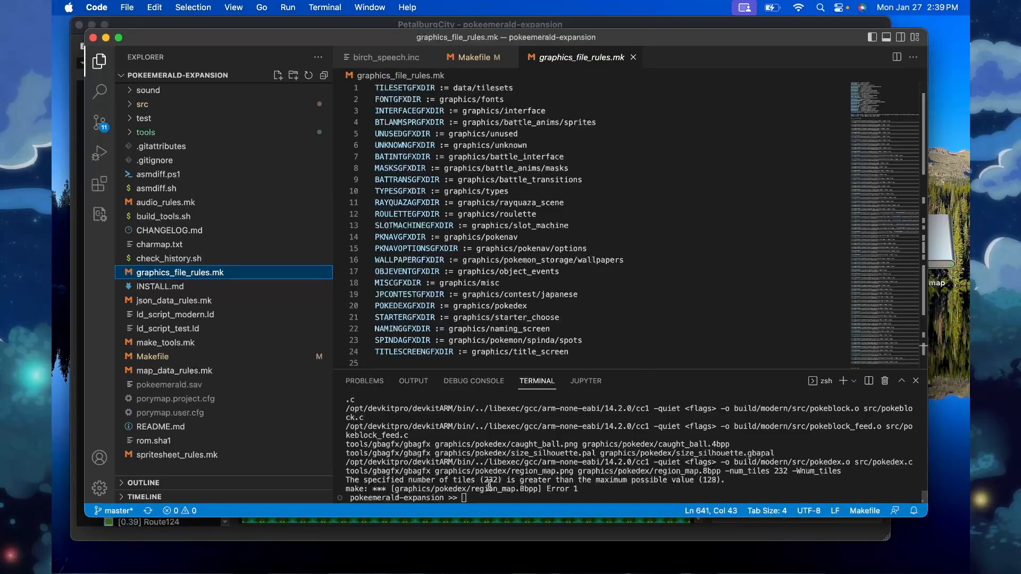
pyautogui.click(708, 225)
pyautogui.press('super+f')
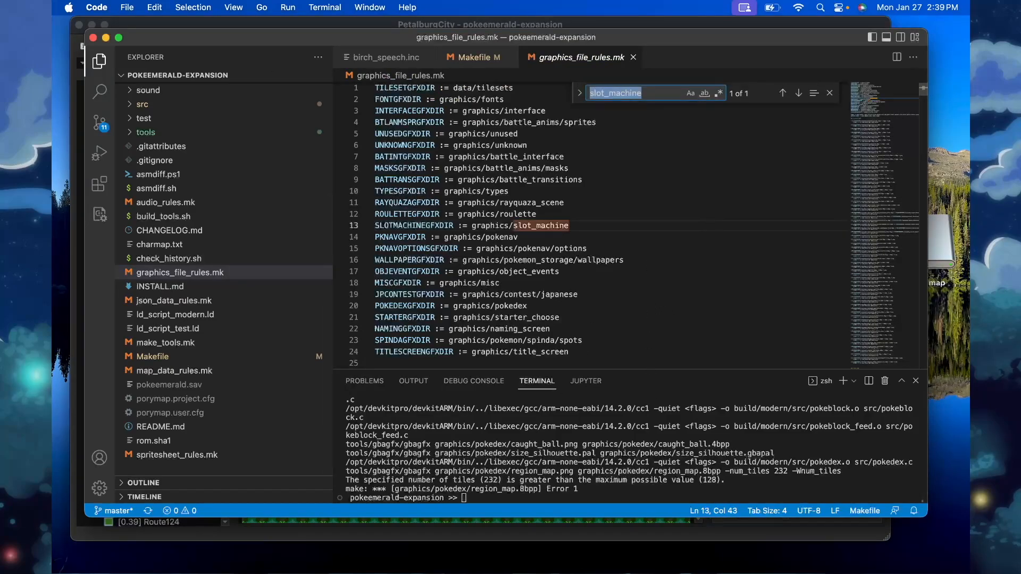
pyautogui.write('232')
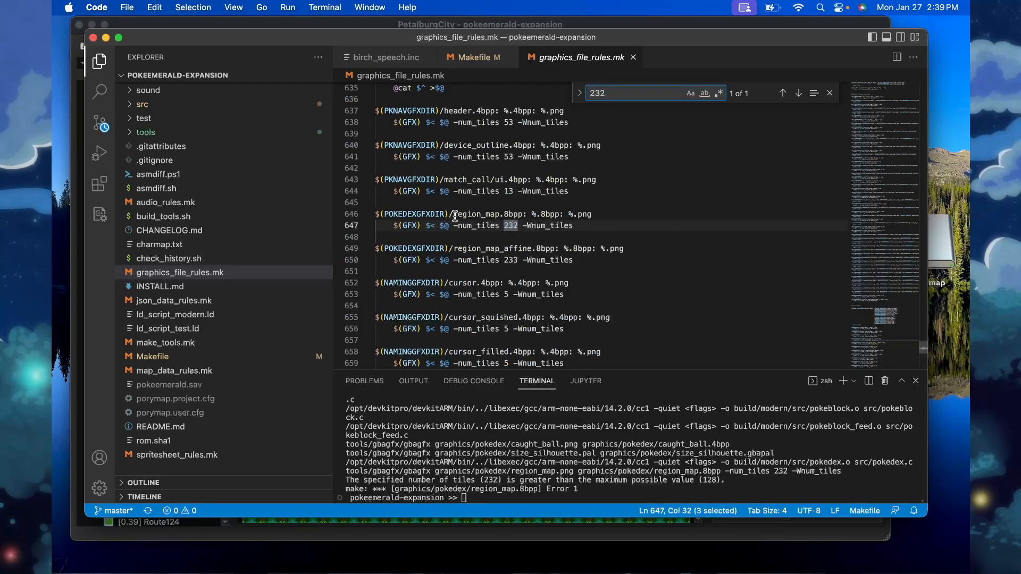
pyautogui.click(511, 226)
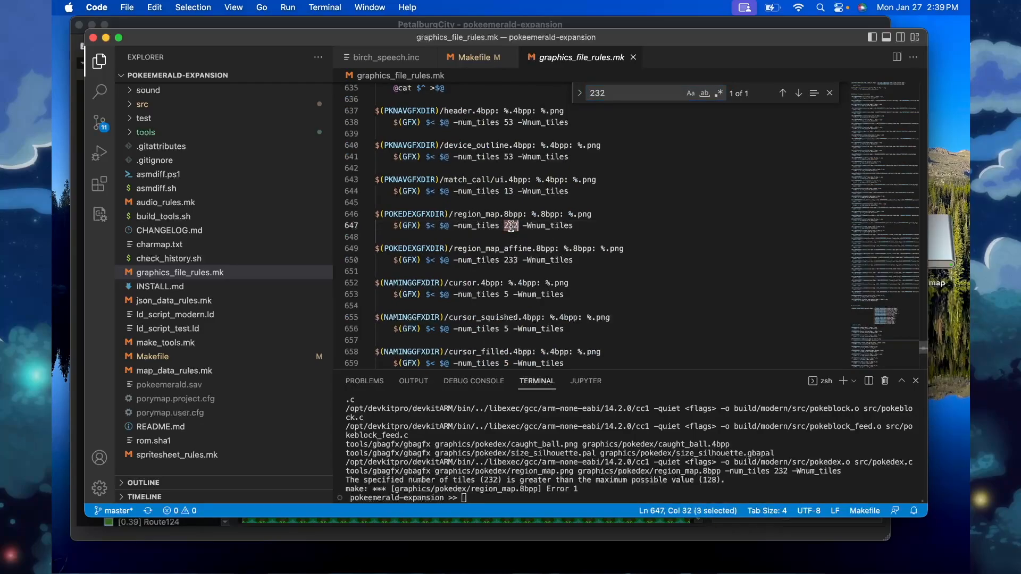
pyautogui.write('128')
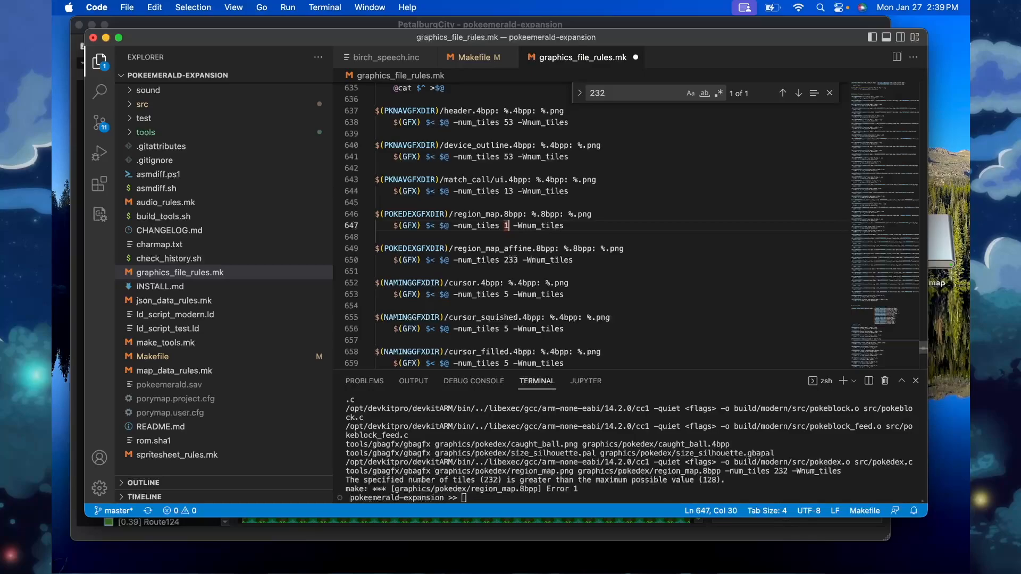
pyautogui.click(597, 228)
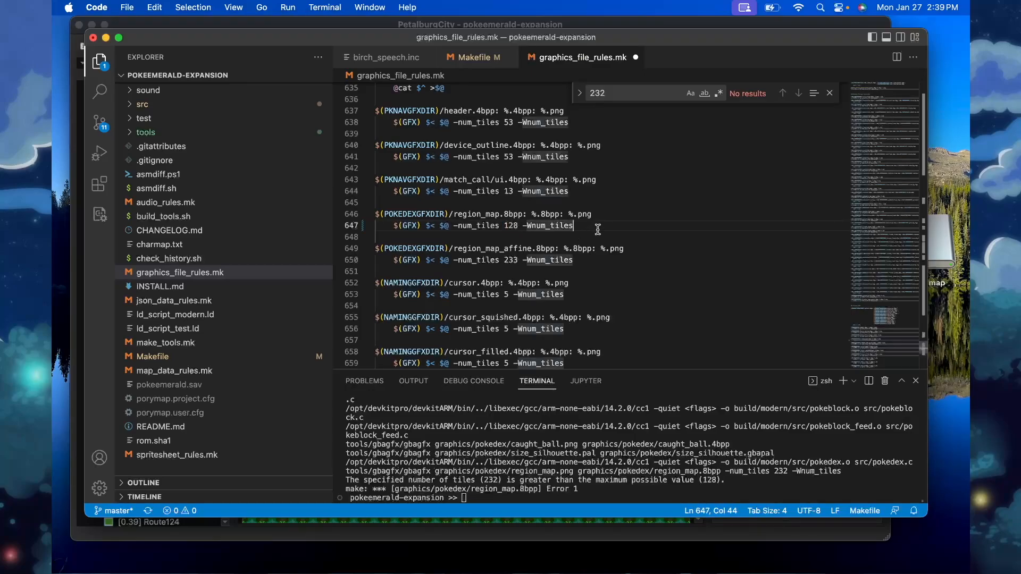
pyautogui.doubleClick(514, 226)
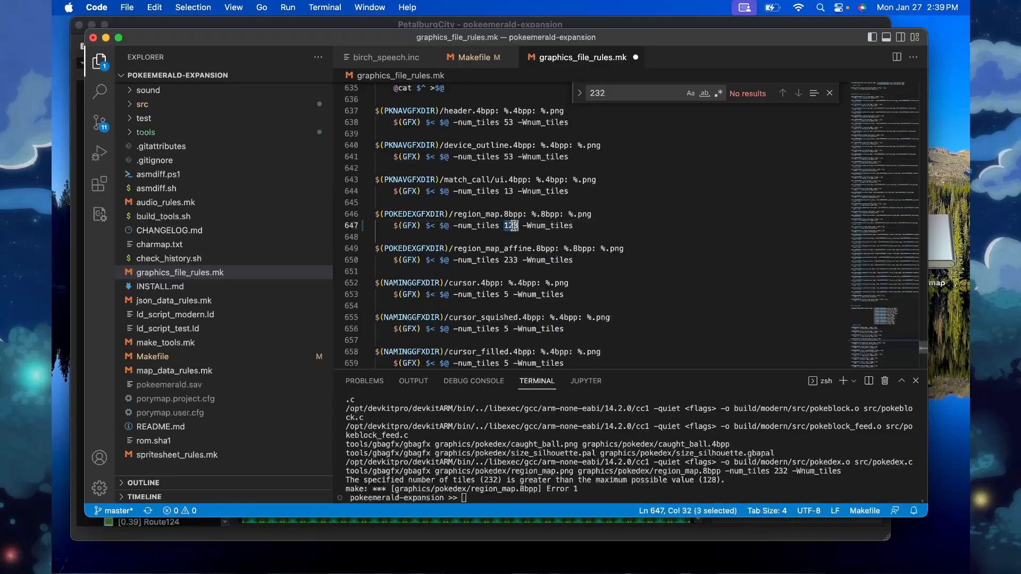
pyautogui.click(630, 212)
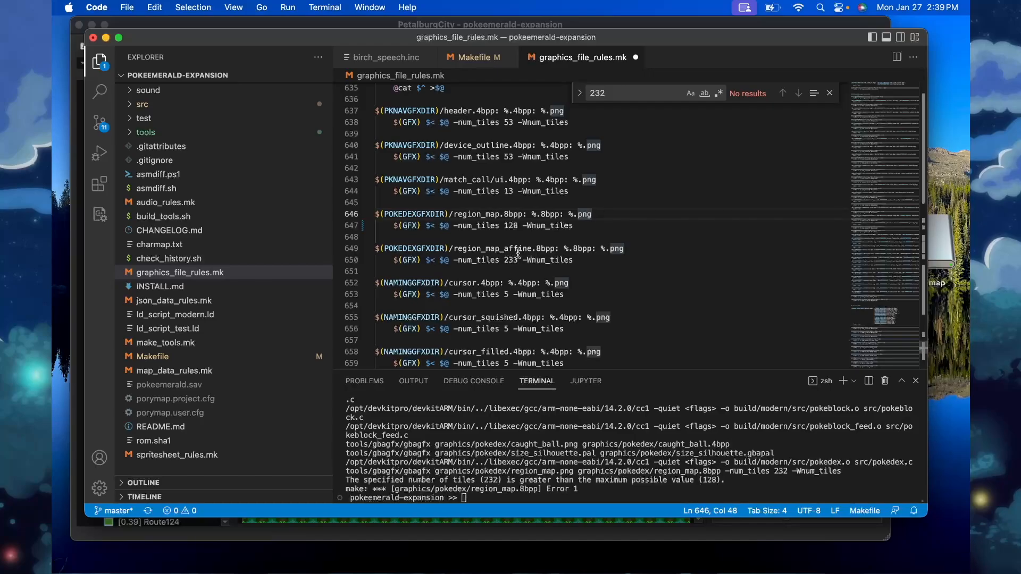
# Step: In graphics_file_rules.mk, search for "region", set the pokenav region_map/map.8bpp rule's -num_tiles value to 128, and save the file
pyautogui.scroll(5, 517, 253)
pyautogui.scroll(10, 518, 254)
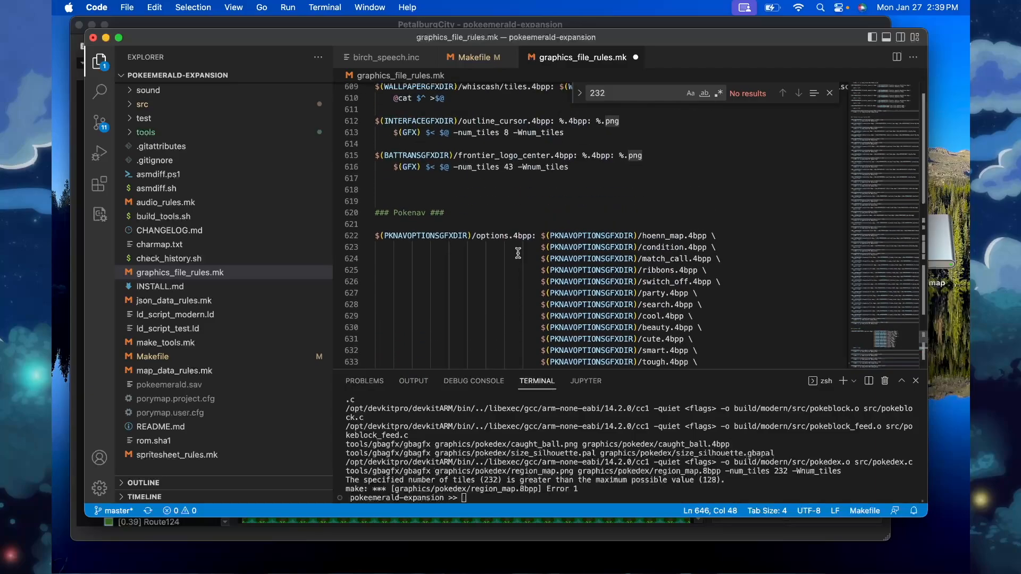
pyautogui.scroll(13, 518, 253)
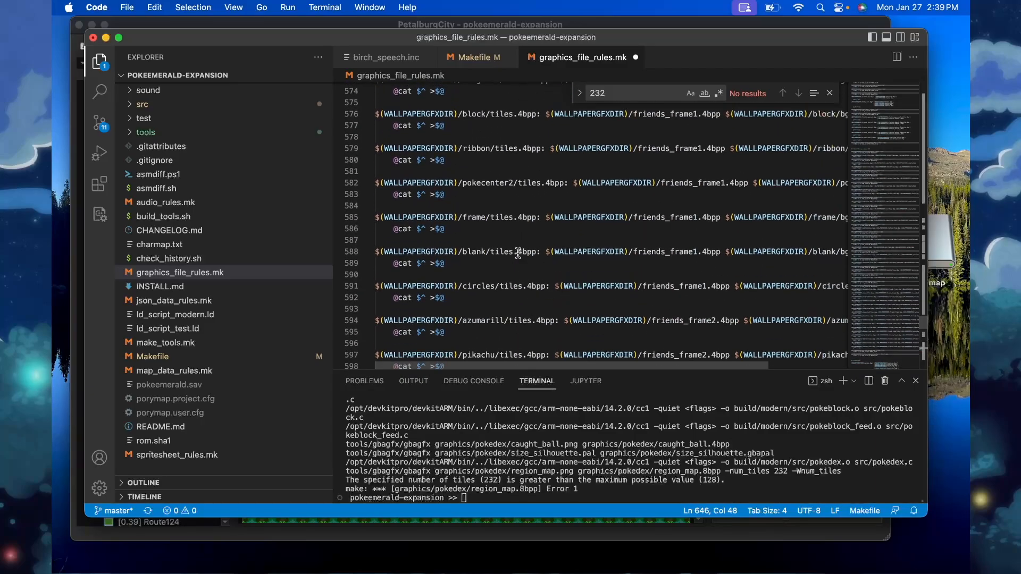
pyautogui.scroll(3, 518, 253)
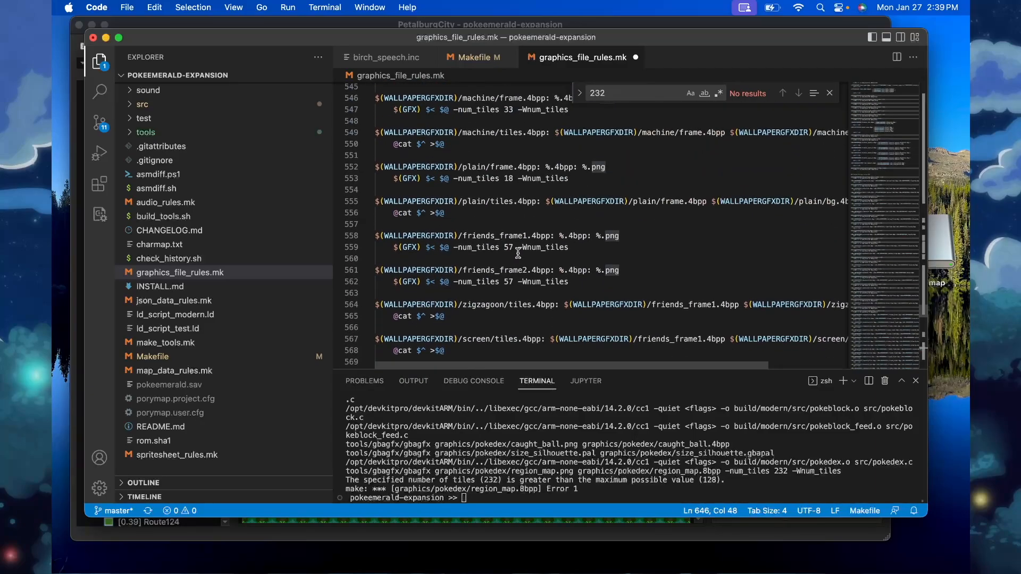
pyautogui.tripleClick(637, 98)
pyautogui.write('region')
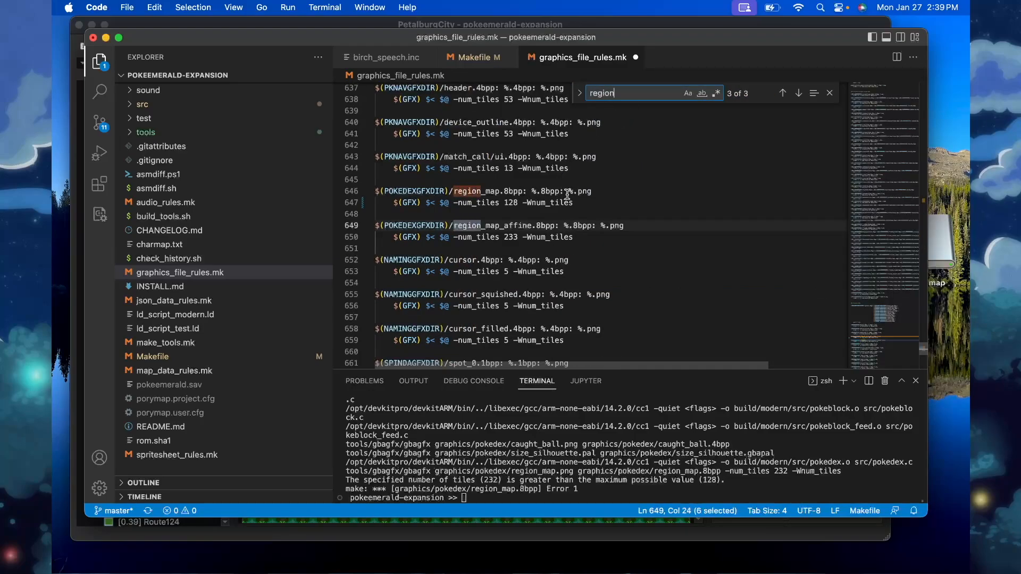
pyautogui.press('Return')
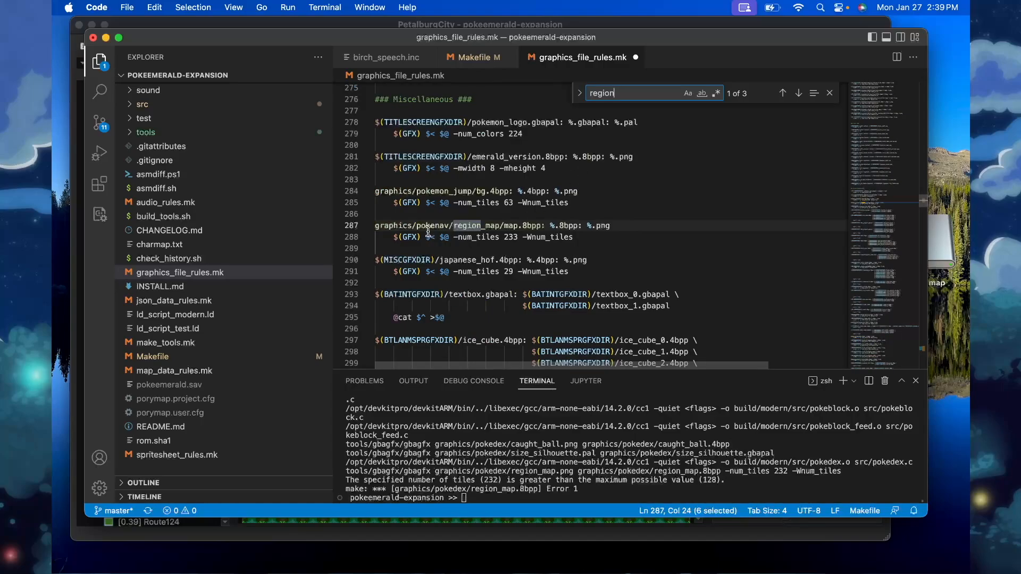
pyautogui.doubleClick(508, 237)
pyautogui.write('128')
pyautogui.press('cmd+s')
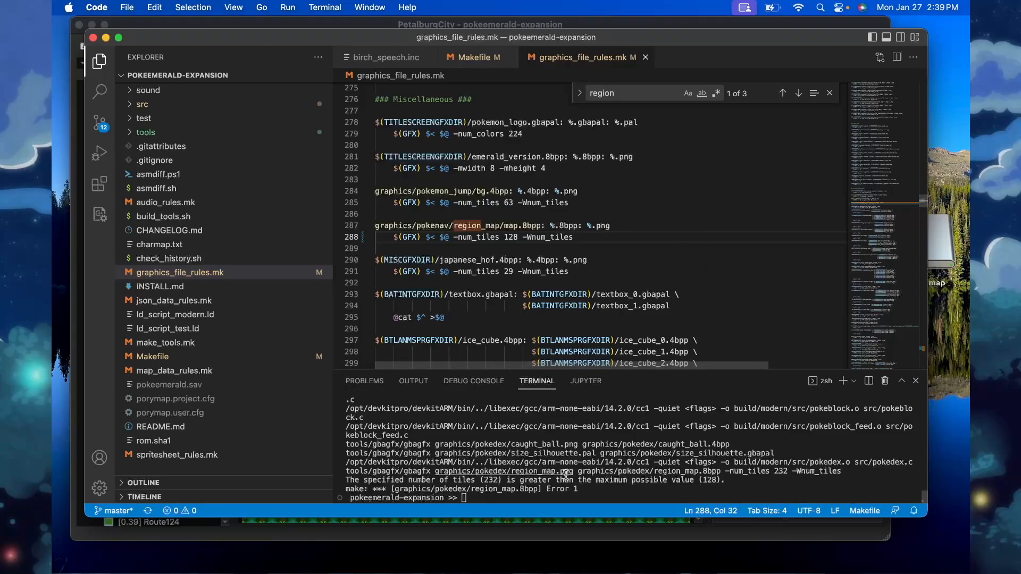
# Step: Rebuild the project in the terminal with make
pyautogui.click(548, 475)
pyautogui.write('make')
pyautogui.press('Return')
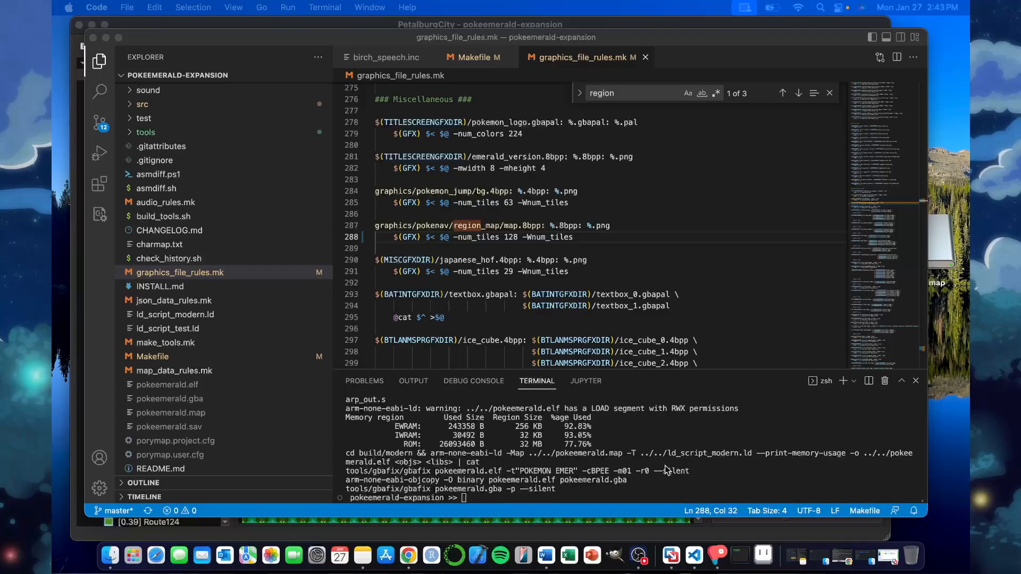
# Step: Switch to Finder, go up to the pokeemerald-expansion folder, and open pokeemerald.gba with mGBA
pyautogui.click(113, 559)
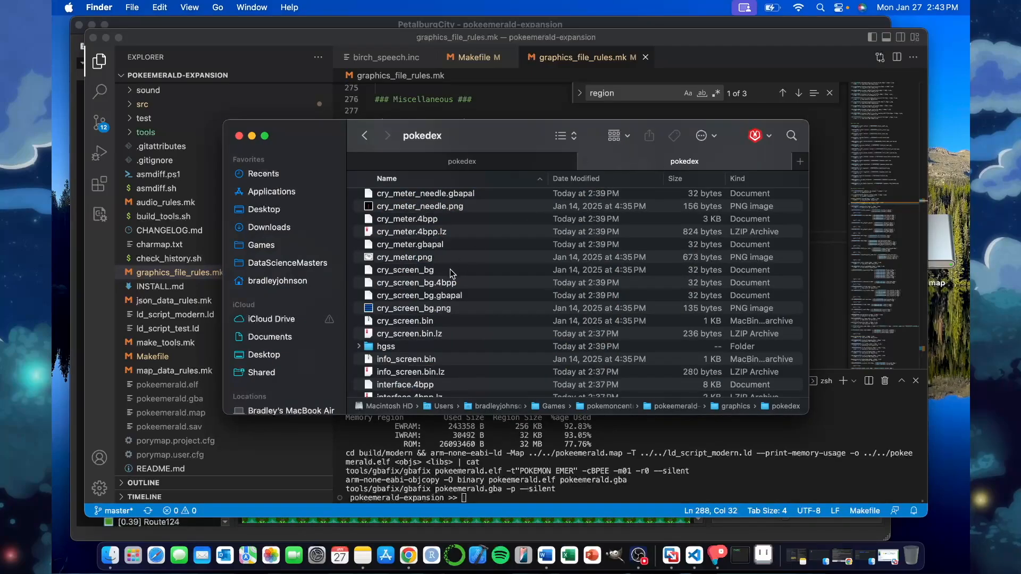
pyautogui.scroll(10, 451, 273)
pyautogui.click(366, 138)
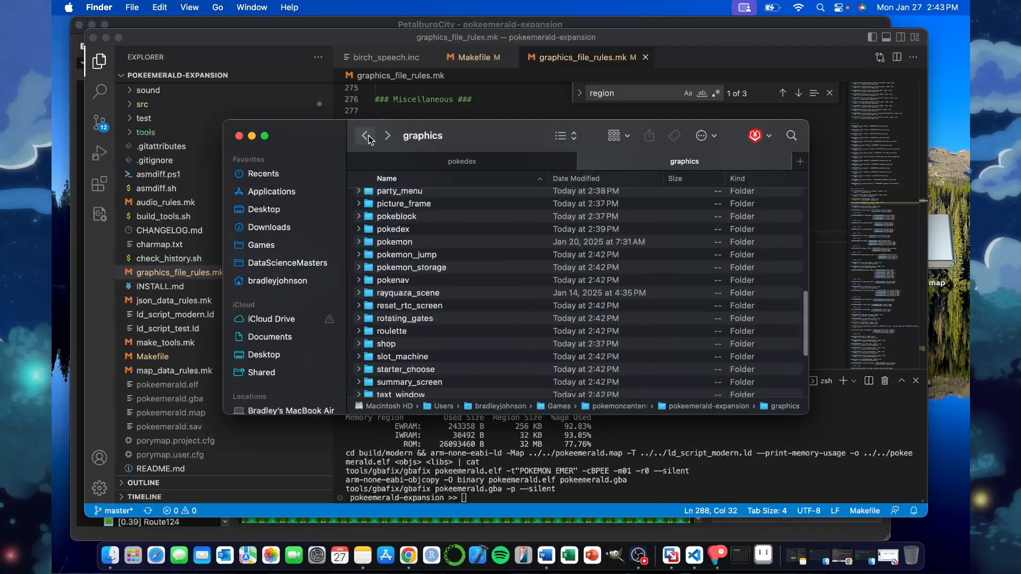
pyautogui.click(366, 137)
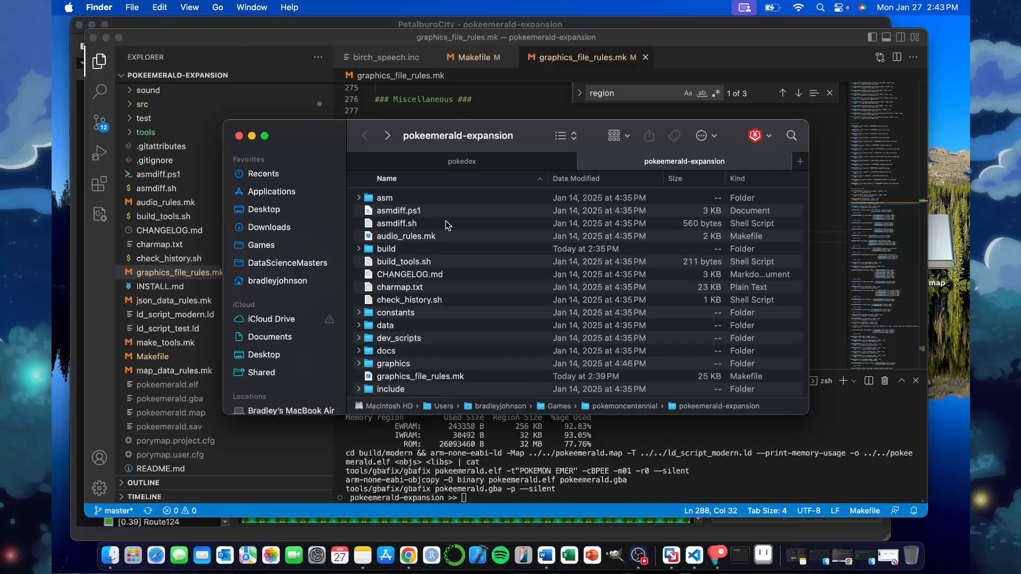
pyautogui.scroll(-10, 455, 275)
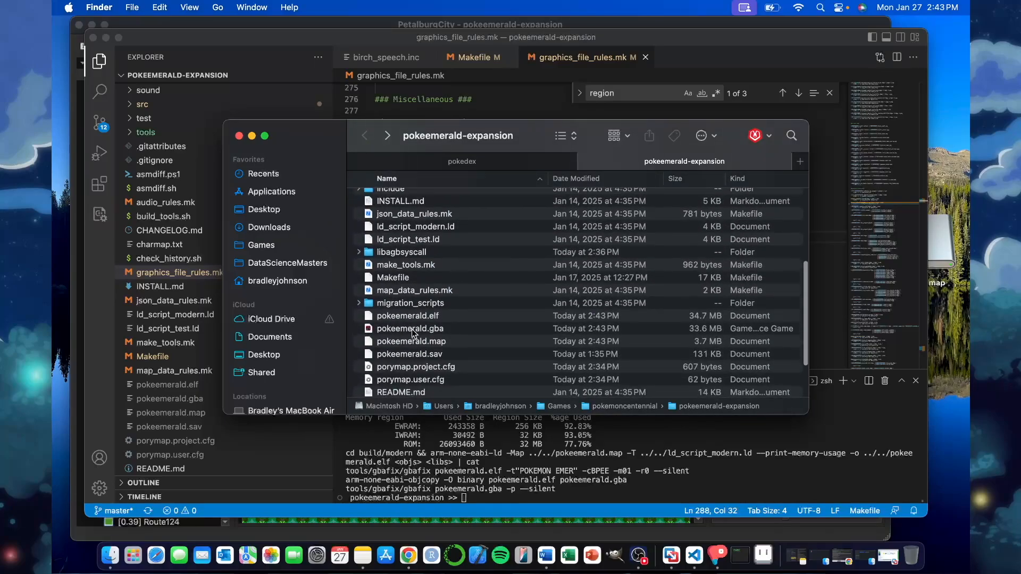
pyautogui.rightClick(411, 330)
pyautogui.moveTo(472, 280)
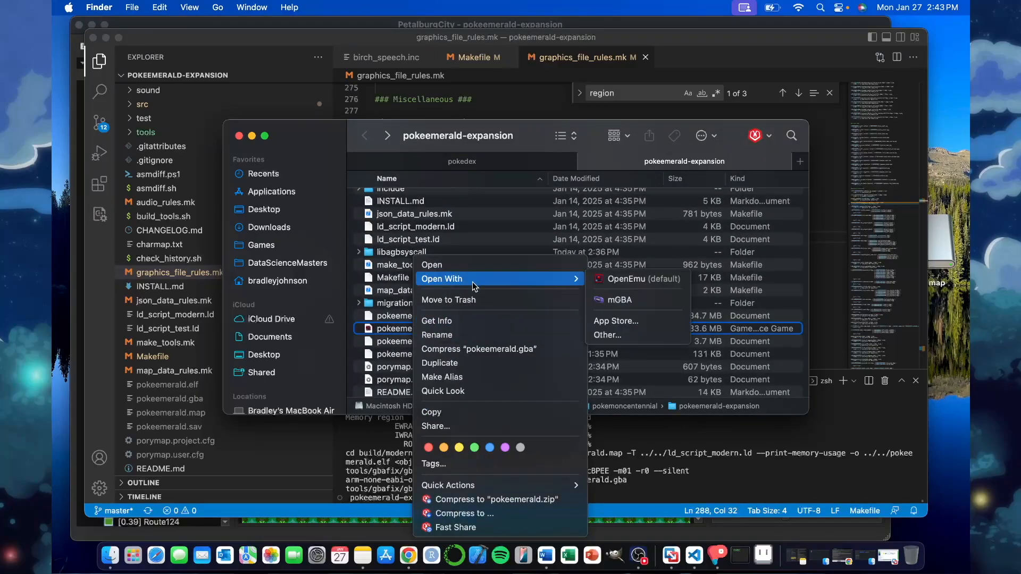
pyautogui.click(615, 299)
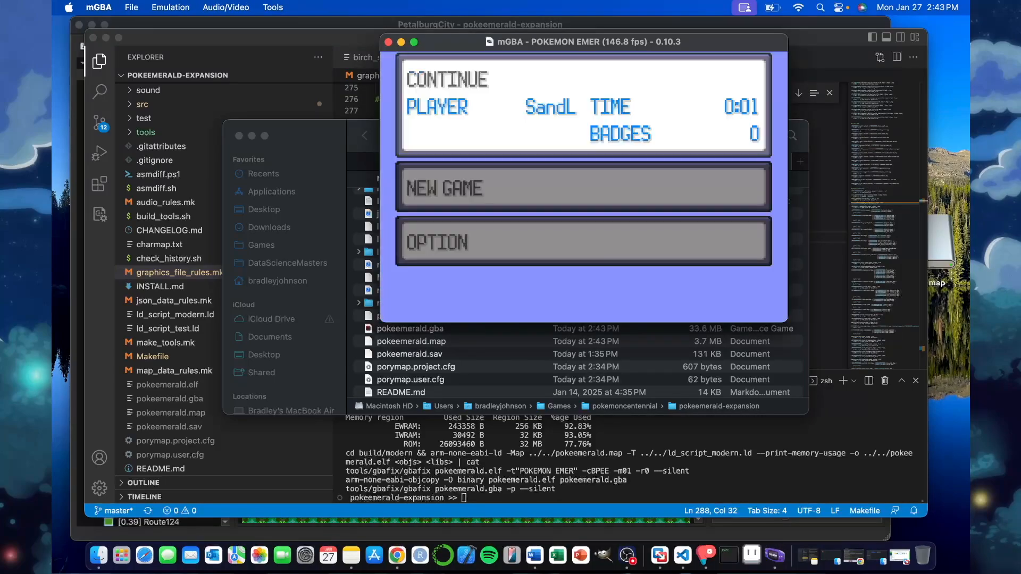
# Step: Continue the saved game, walk to the map on the bedroom wall, and open it
pyautogui.press('x')
pyautogui.press('Up')
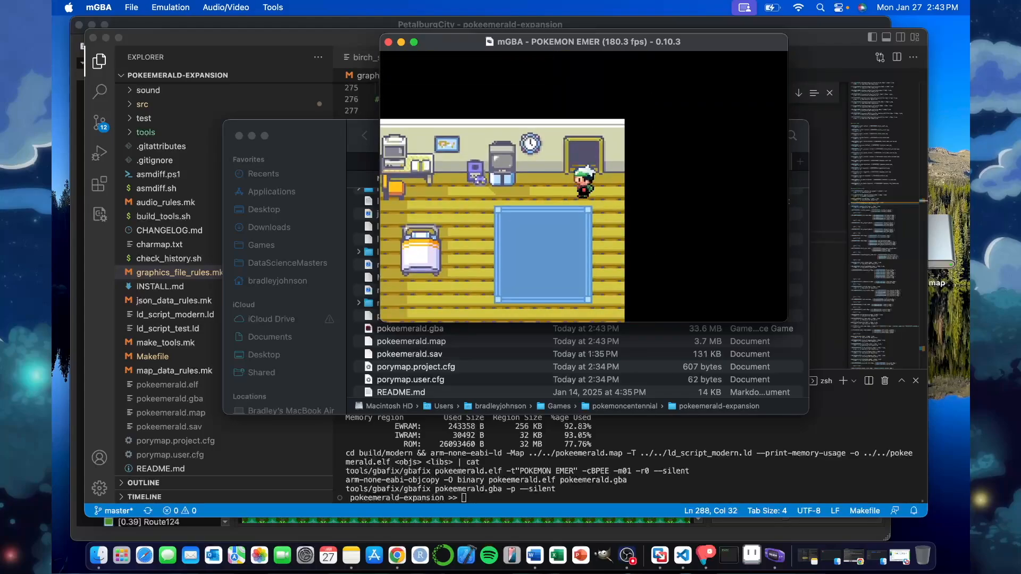
pyautogui.press('Left')
pyautogui.press('x')
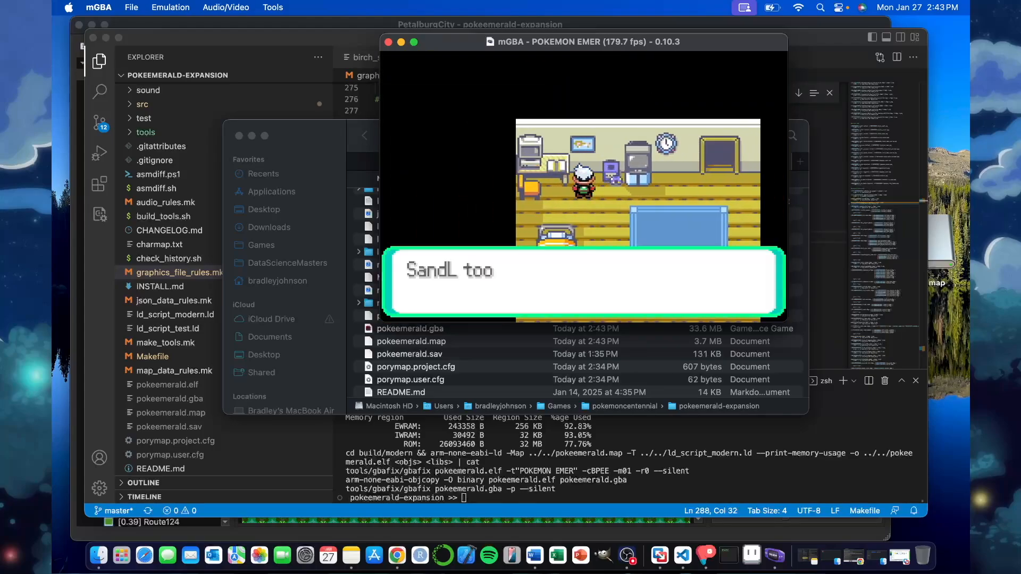
pyautogui.press('x')
# Step: Move the cursor around the in-game region map to examine the custom map's towns, routes and sea areas
pyautogui.press('Up')
pyautogui.press('Right')
pyautogui.press('Left')
pyautogui.press('Down')
pyautogui.press('Right')
pyautogui.press('Left')
pyautogui.press('Up')
pyautogui.press('Right')
pyautogui.press('Down')
pyautogui.press('Left')
pyautogui.press('Left')
pyautogui.press('Down')
pyautogui.press('Up')
pyautogui.press('Up')
pyautogui.press('Down')
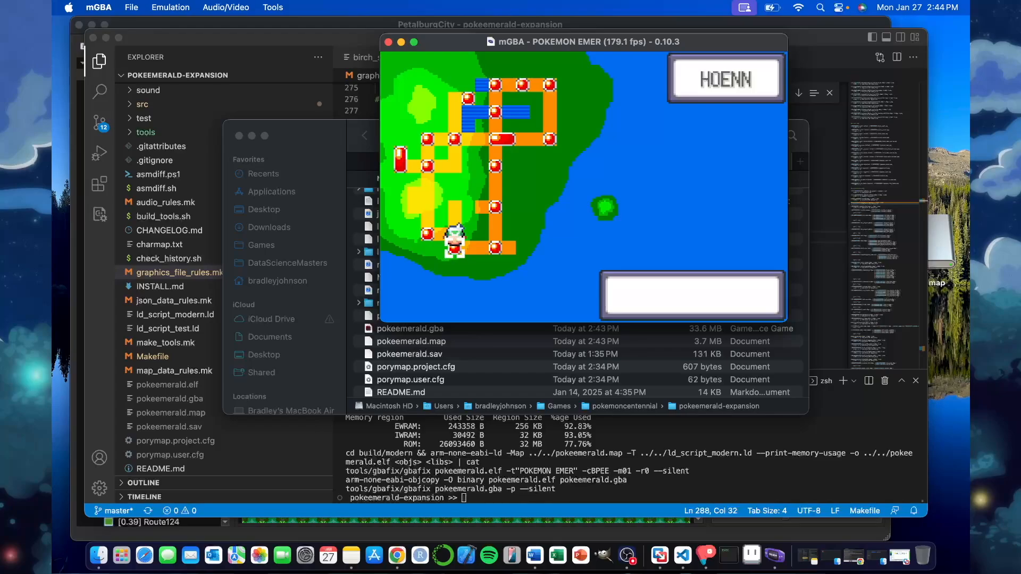
pyautogui.press('Right')
pyautogui.press('Up')
pyautogui.press('Right')
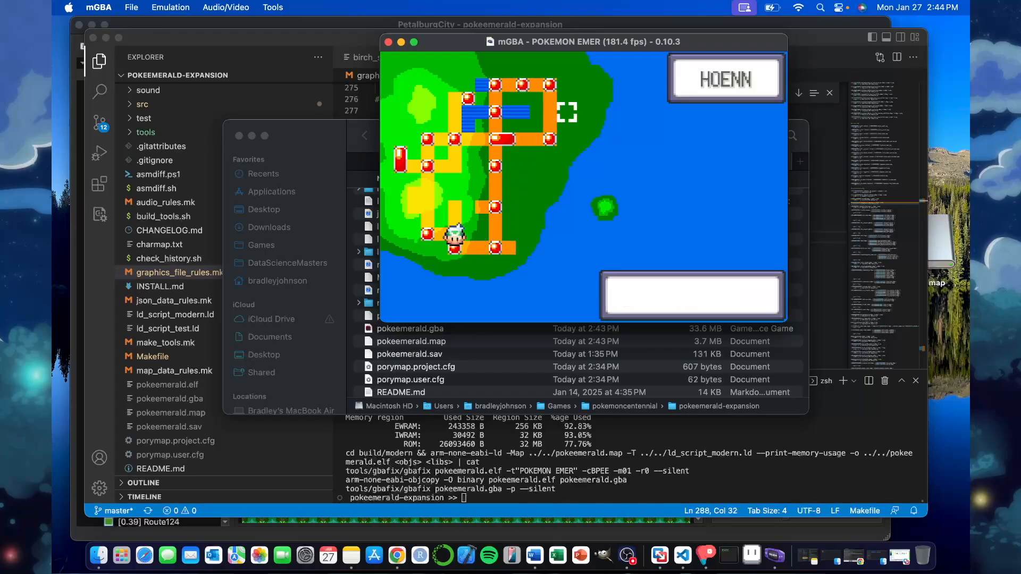
pyautogui.press('Down')
pyautogui.press('Left')
pyautogui.press('Up')
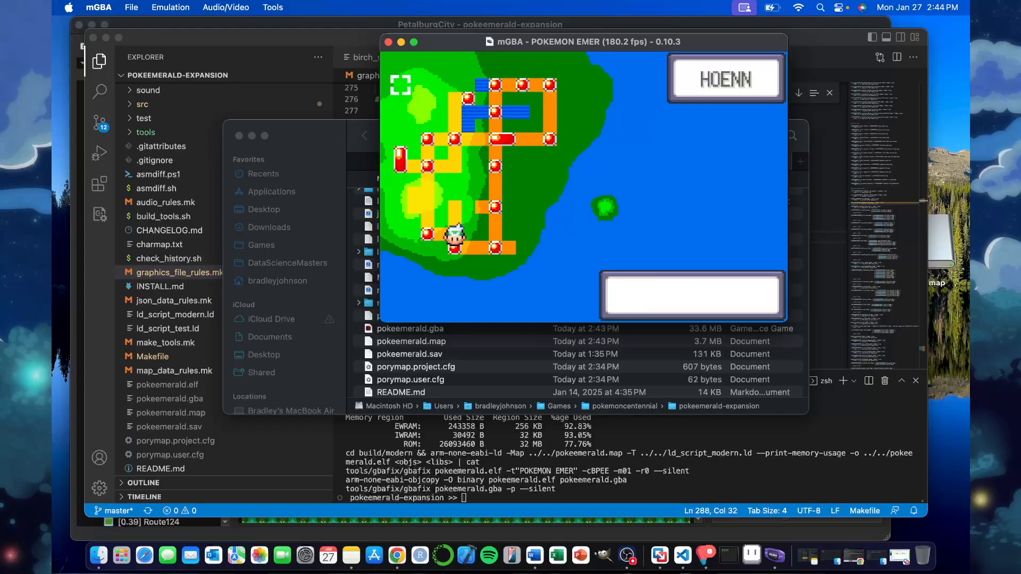